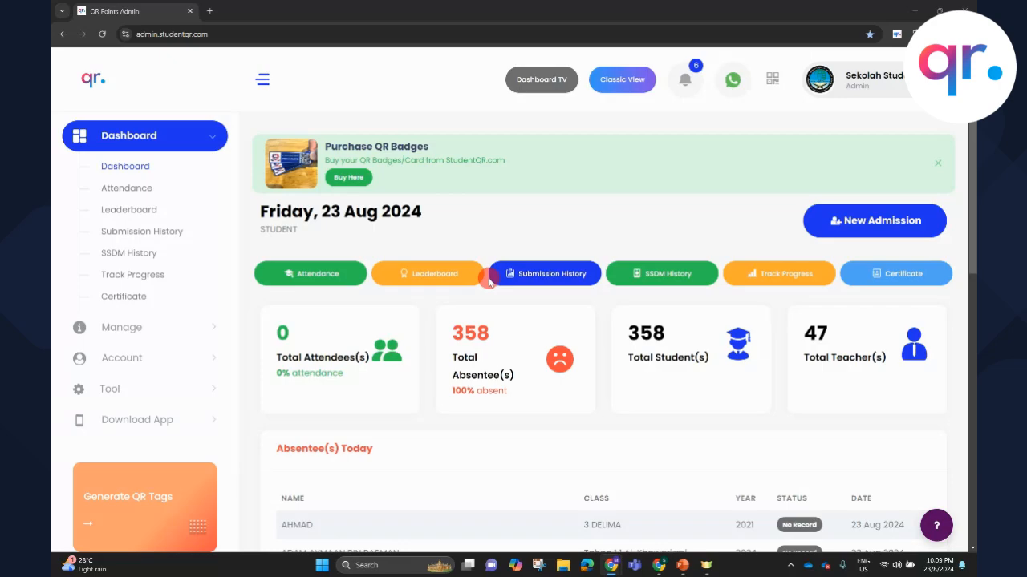
Open the Attendance page and examine the attendee totals, the per-class attendance graph and the class list
left_click(316, 275)
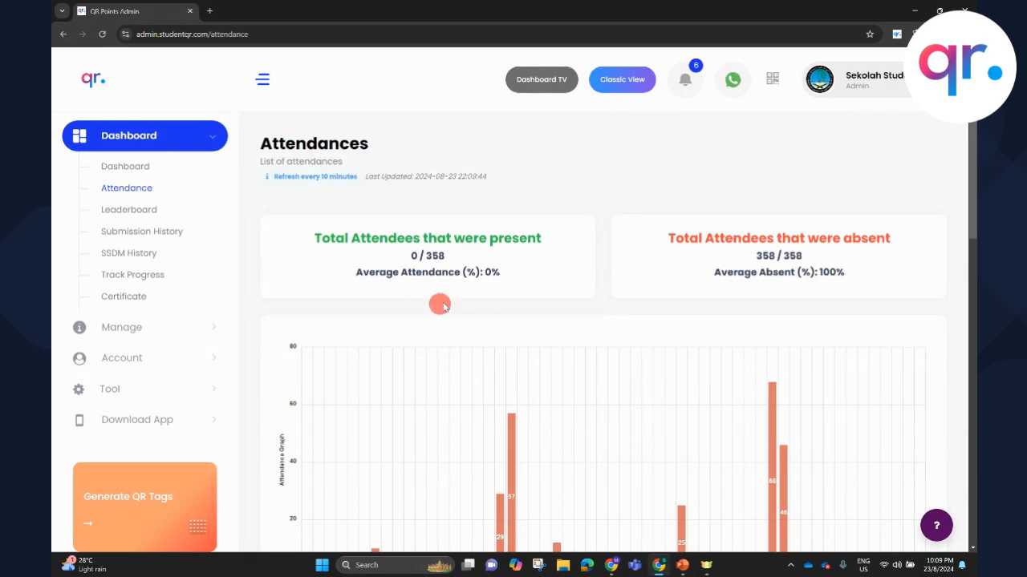
scroll(578, 240, "down", 3)
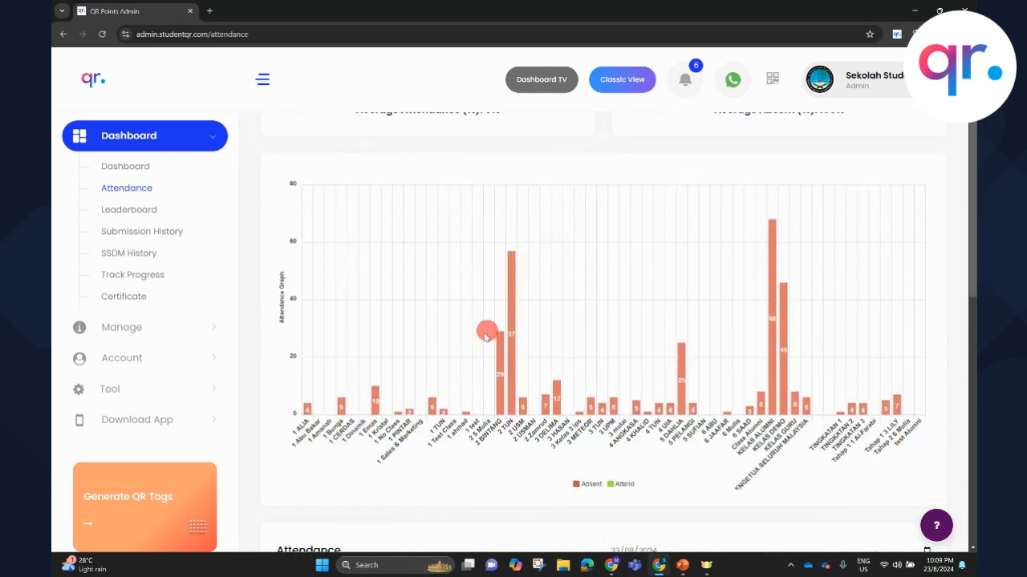
scroll(430, 254, "up", 1)
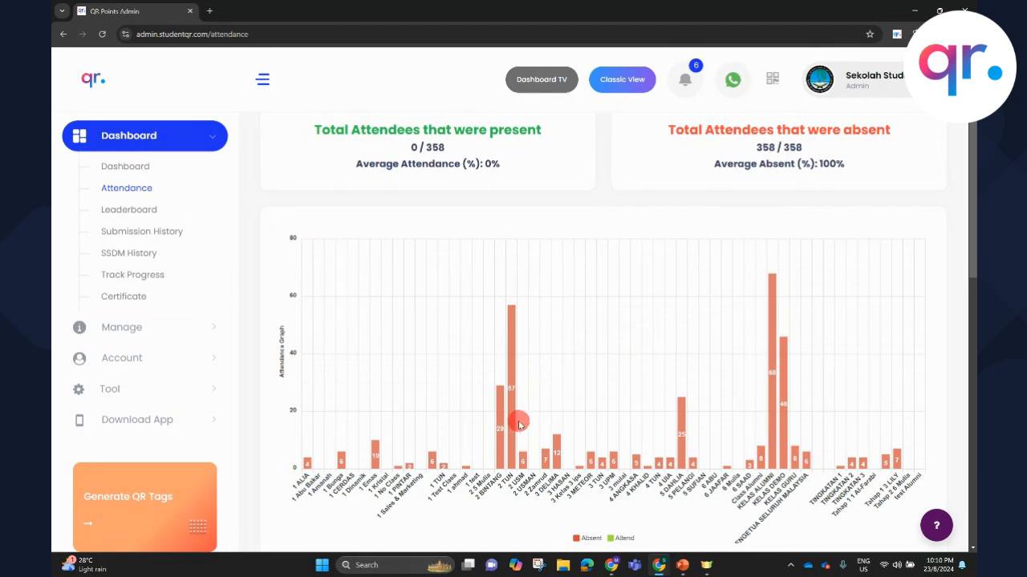
mouse_move(514, 425)
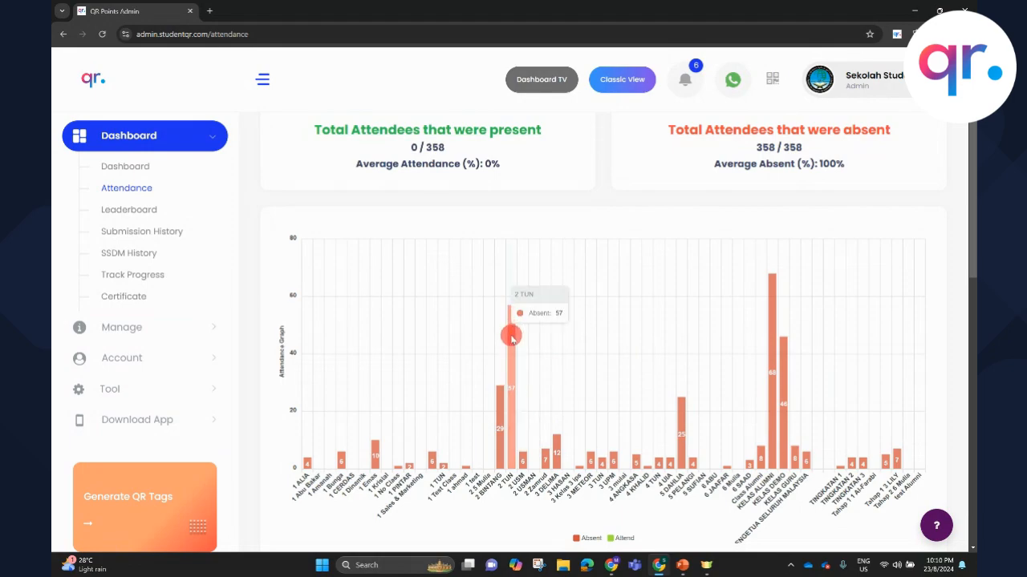
scroll(510, 337, "up", 1)
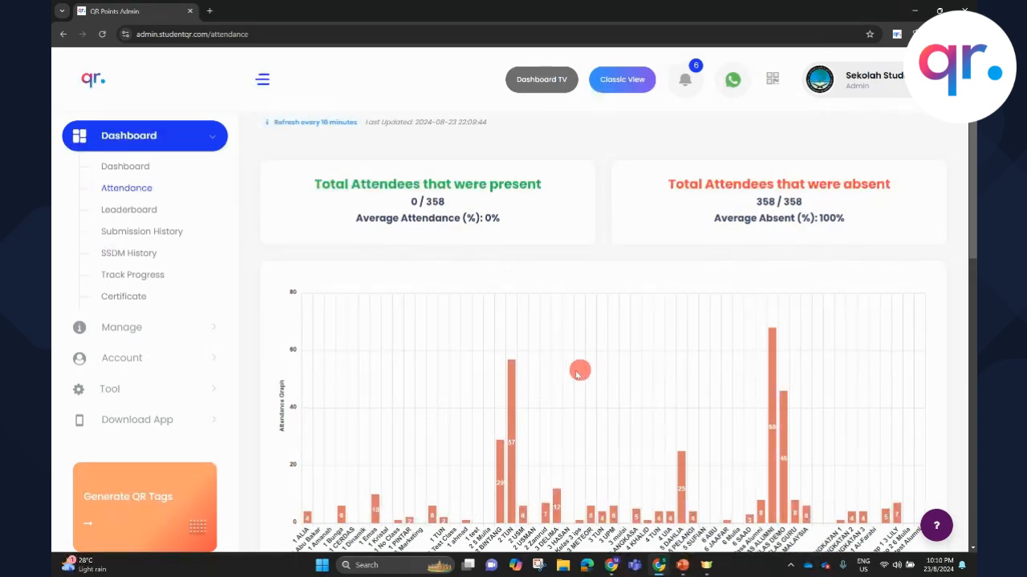
scroll(548, 364, "down", 2)
scroll(552, 353, "down", 6)
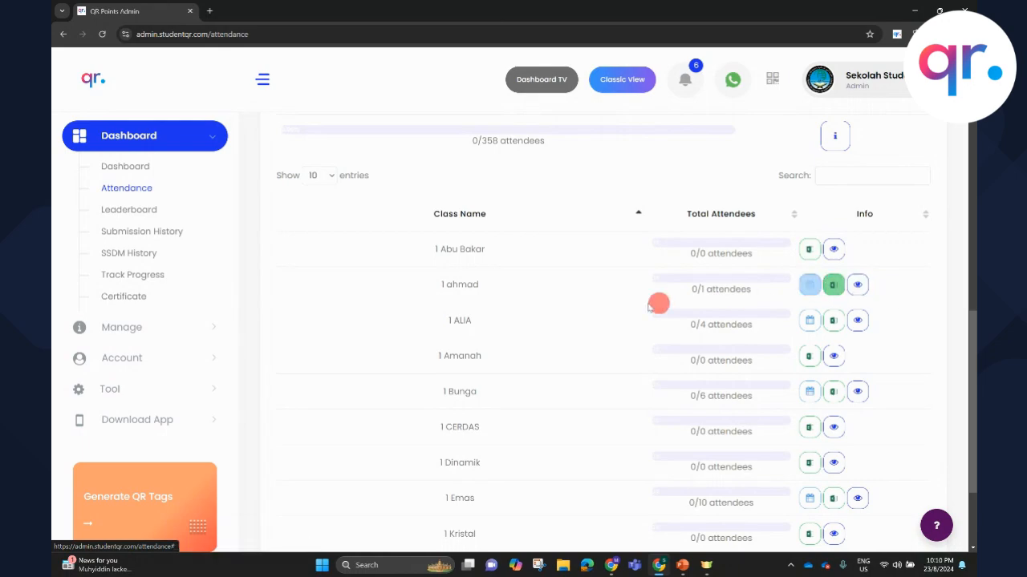
scroll(509, 314, "up", 3)
scroll(481, 305, "up", 5)
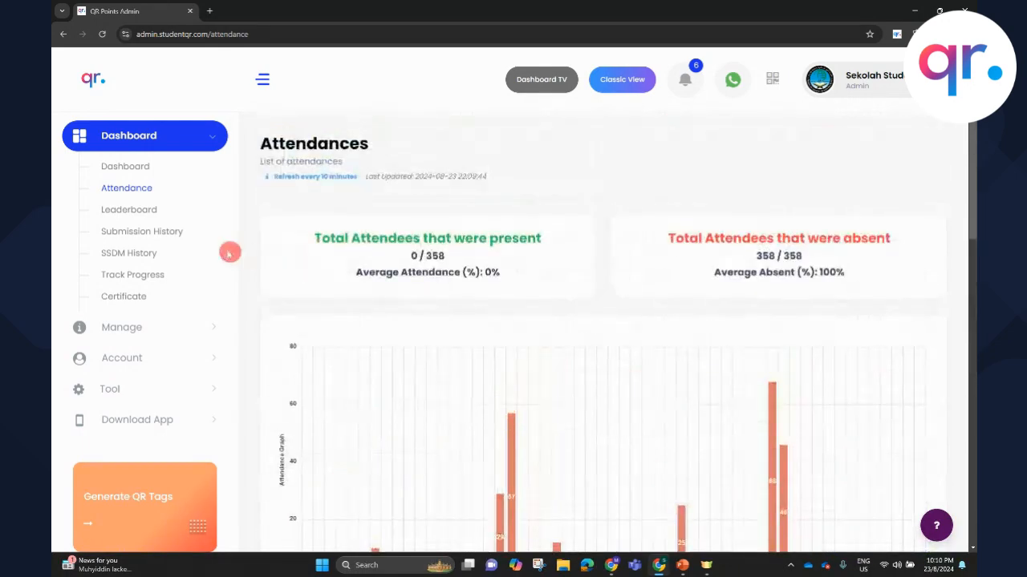
Open the Leaderboard, jump to its filter section, and examine the August top teacher and top student rankings
left_click(134, 210)
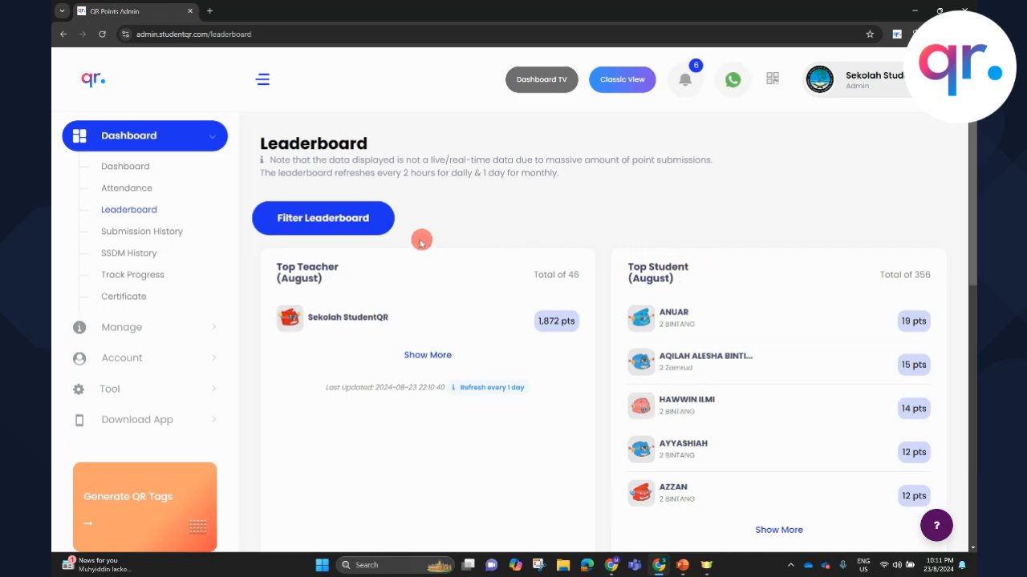
left_click(353, 218)
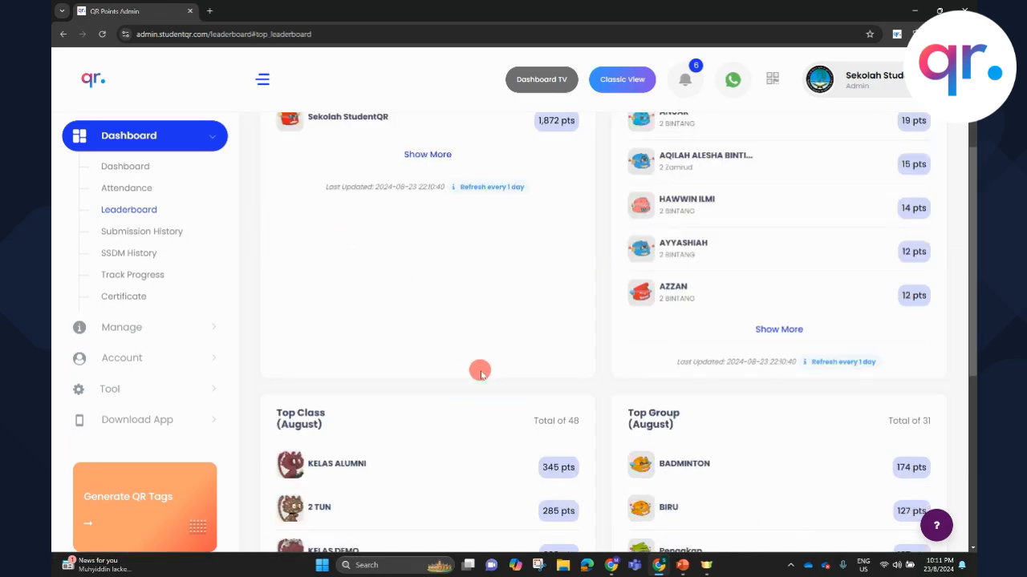
scroll(515, 457, "up", 4)
scroll(663, 477, "down", 1)
scroll(663, 475, "down", 1)
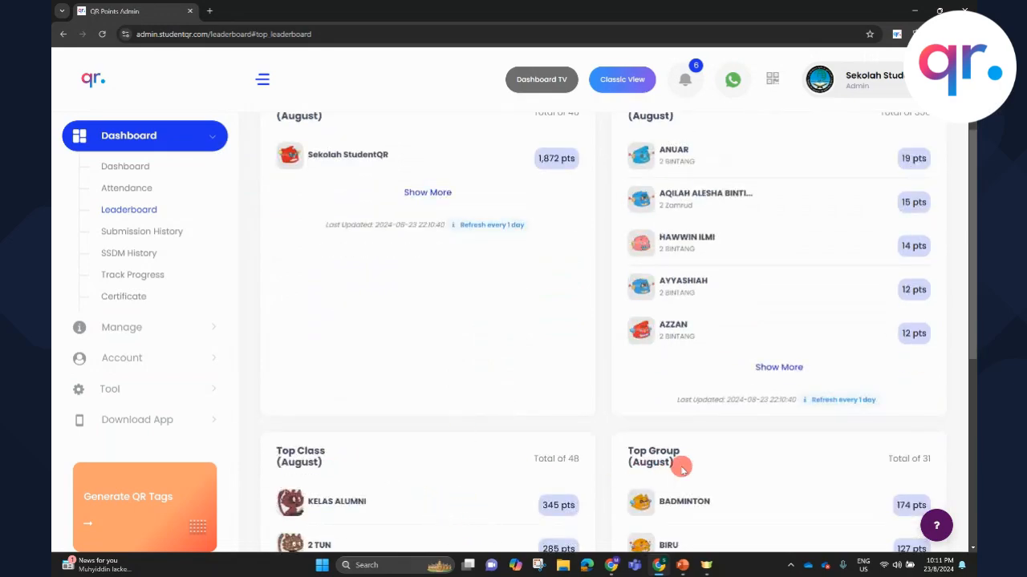
scroll(682, 469, "up", 2)
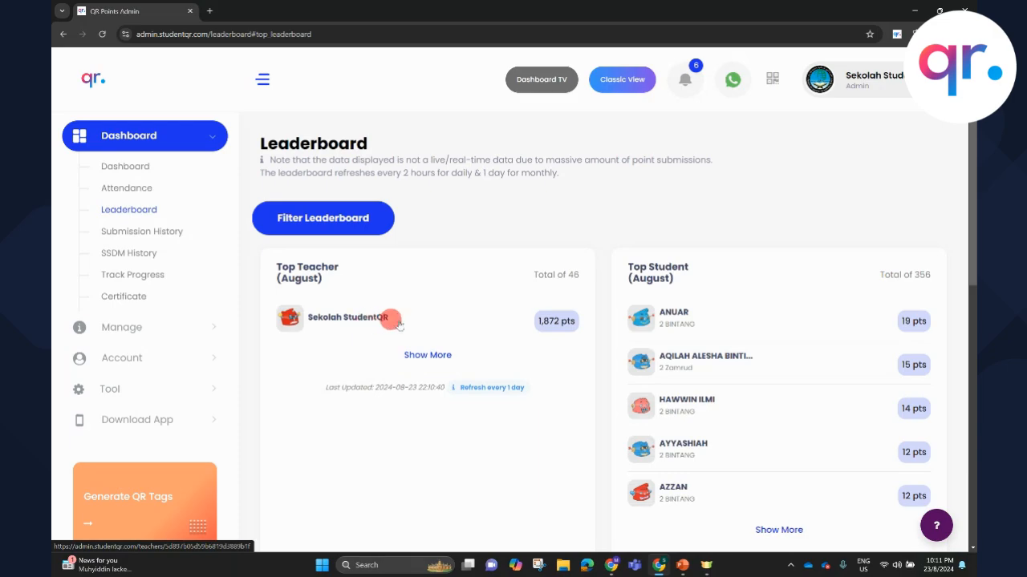
Examine the August top class and top group rankings and the leaderboard's filter options
scroll(584, 388, "down", 3)
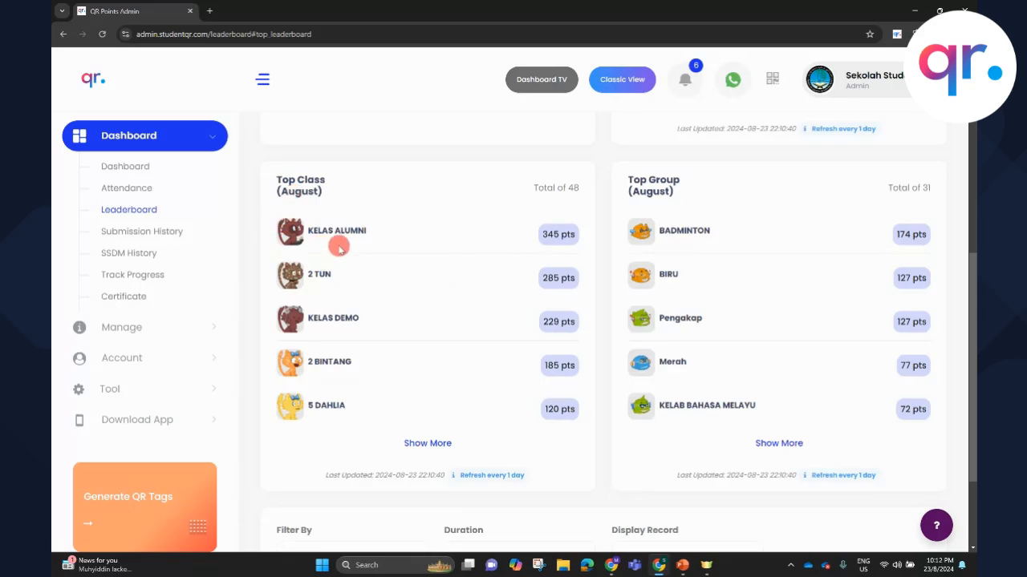
scroll(339, 243, "down", 2)
scroll(339, 248, "up", 2)
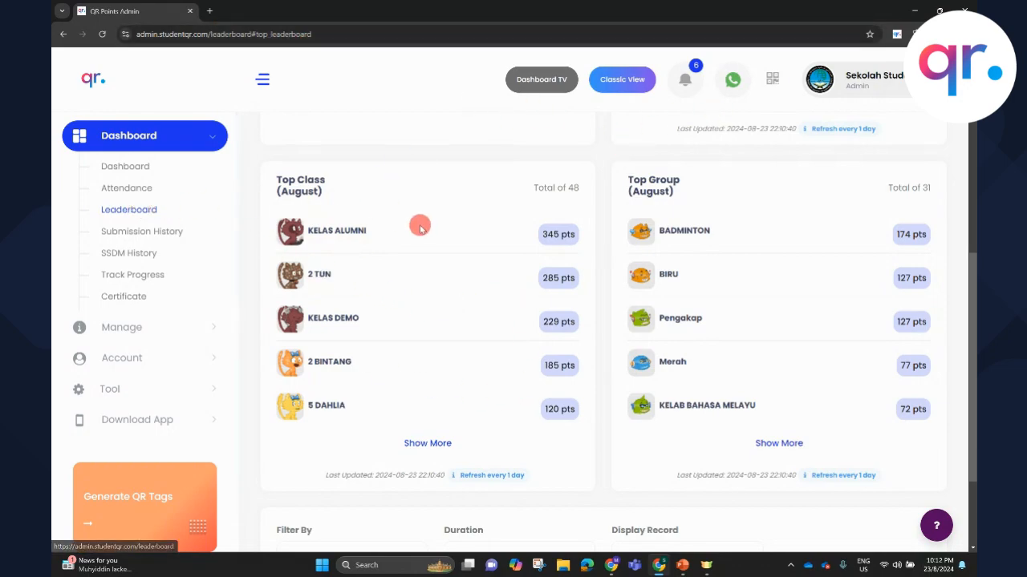
scroll(419, 222, "up", 1)
scroll(446, 231, "down", 2)
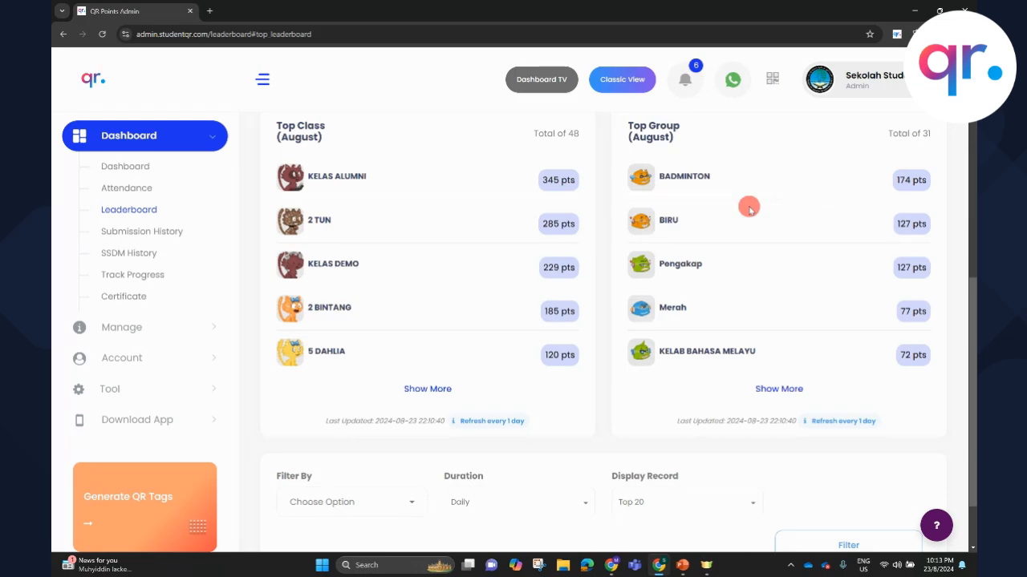
scroll(394, 184, "up", 5)
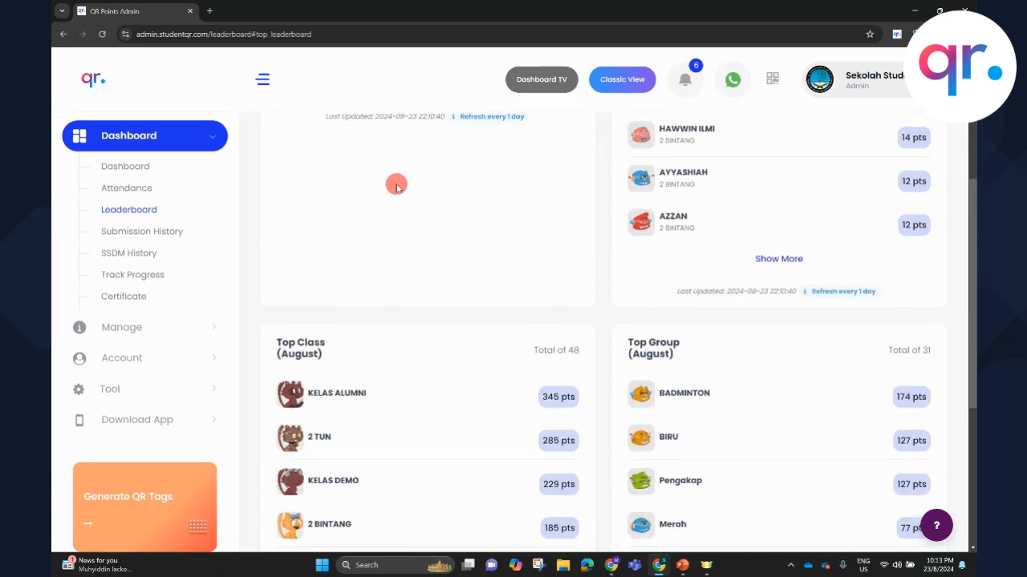
Open the Submission History and examine the filter options and the recorded submissions with their points, platform and status
left_click(151, 234)
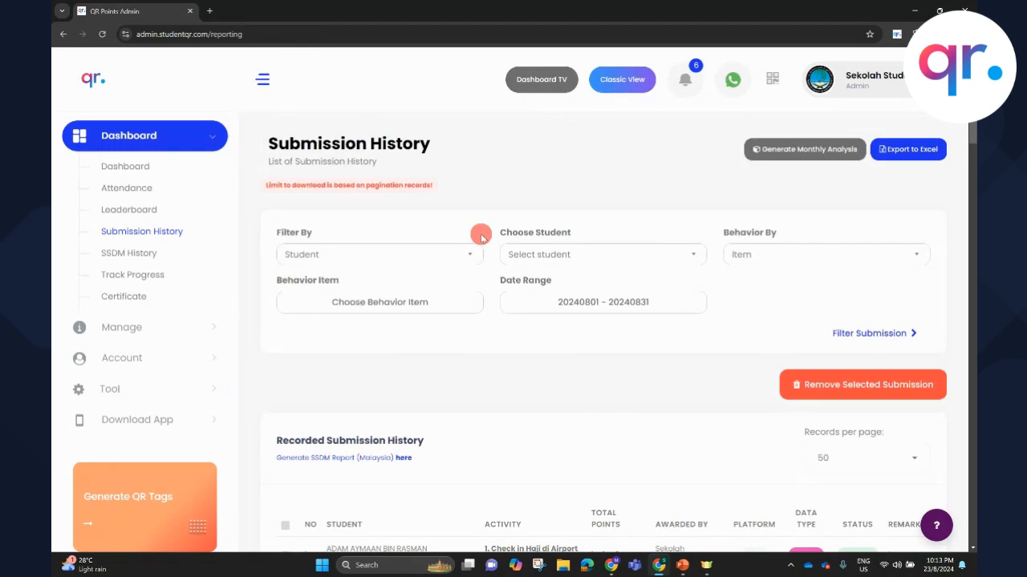
scroll(557, 348, "down", 3)
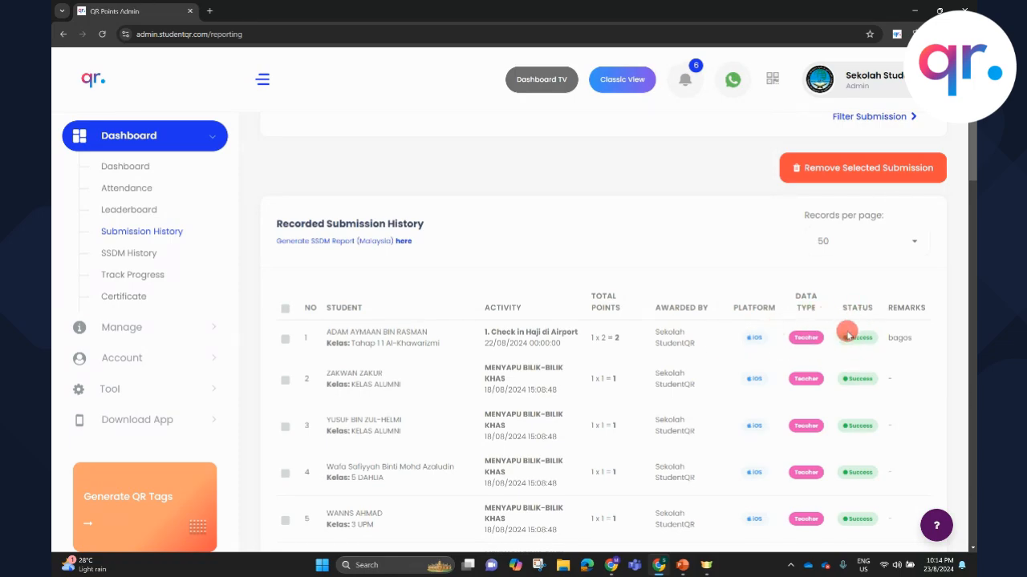
scroll(847, 335, "down", 5)
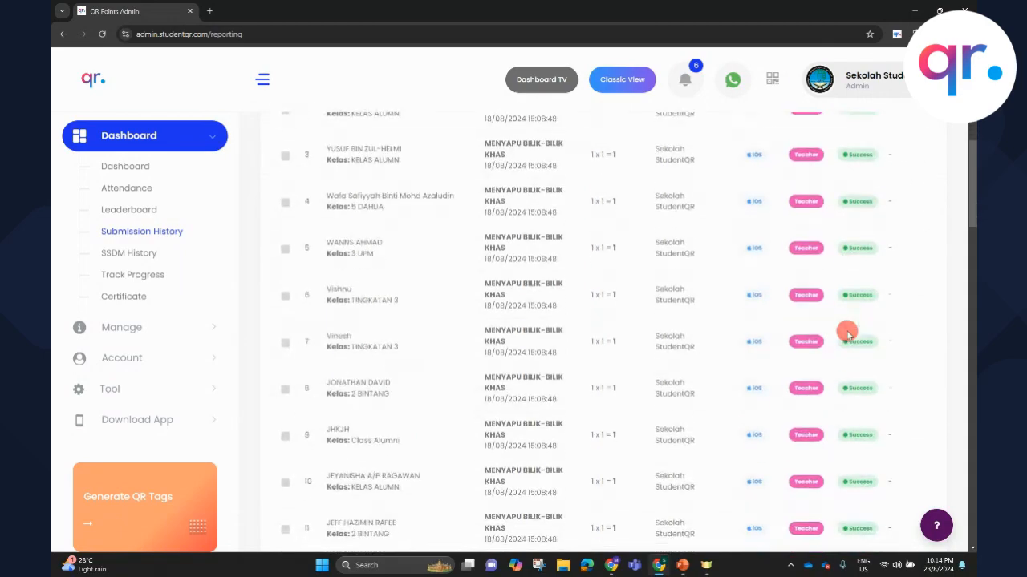
scroll(848, 336, "down", 10)
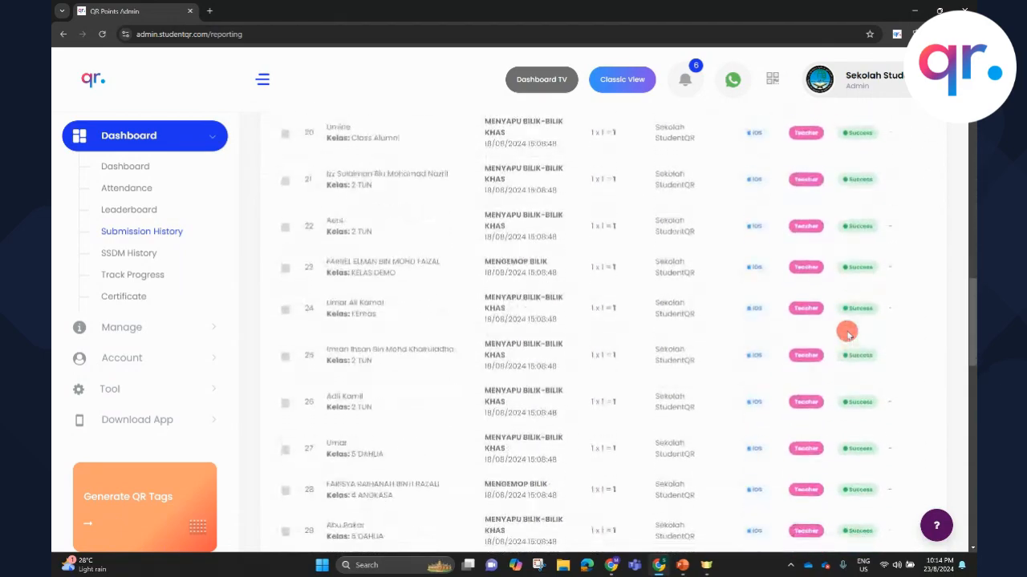
scroll(536, 401, "up", 16)
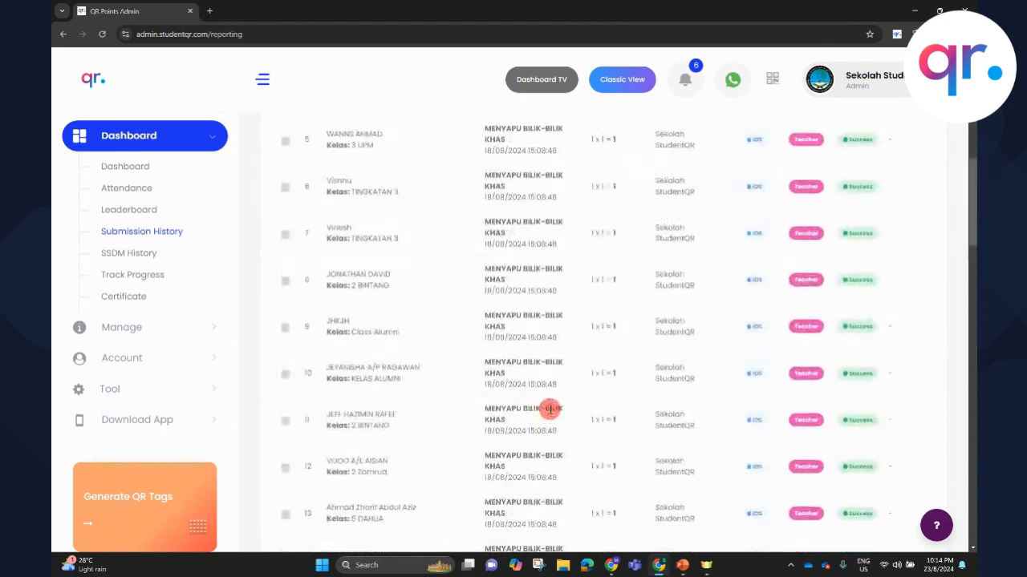
scroll(536, 401, "up", 3)
scroll(168, 260, "down", 1)
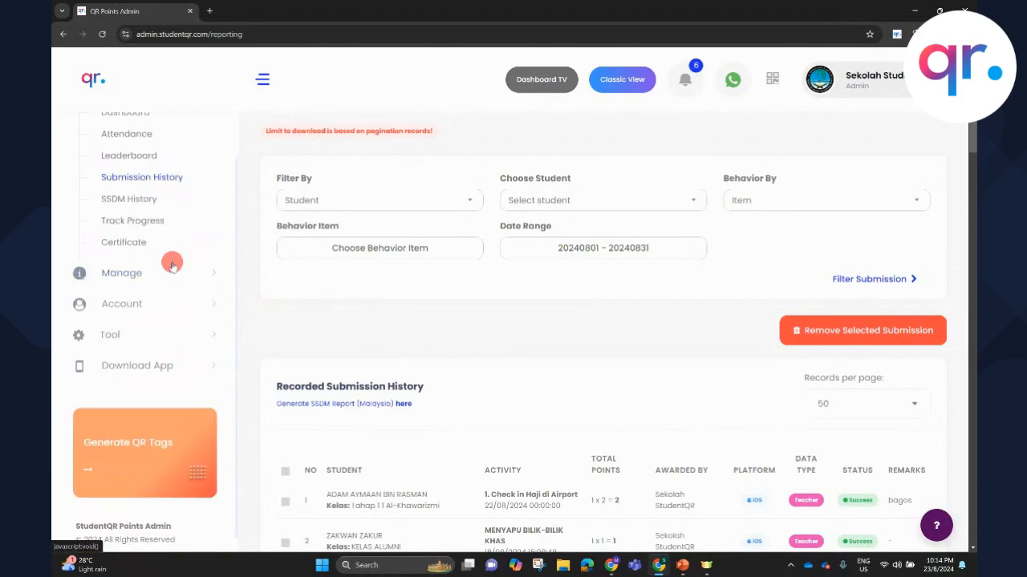
Open the SSDM History and examine the status and fail message of the recorded entries
left_click(128, 198)
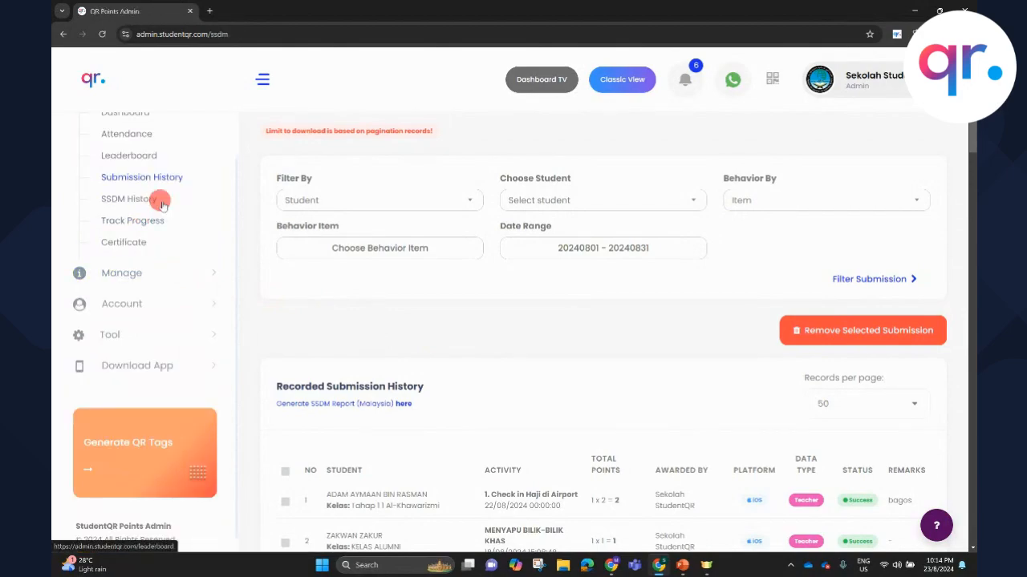
scroll(522, 353, "down", 3)
scroll(522, 353, "down", 1)
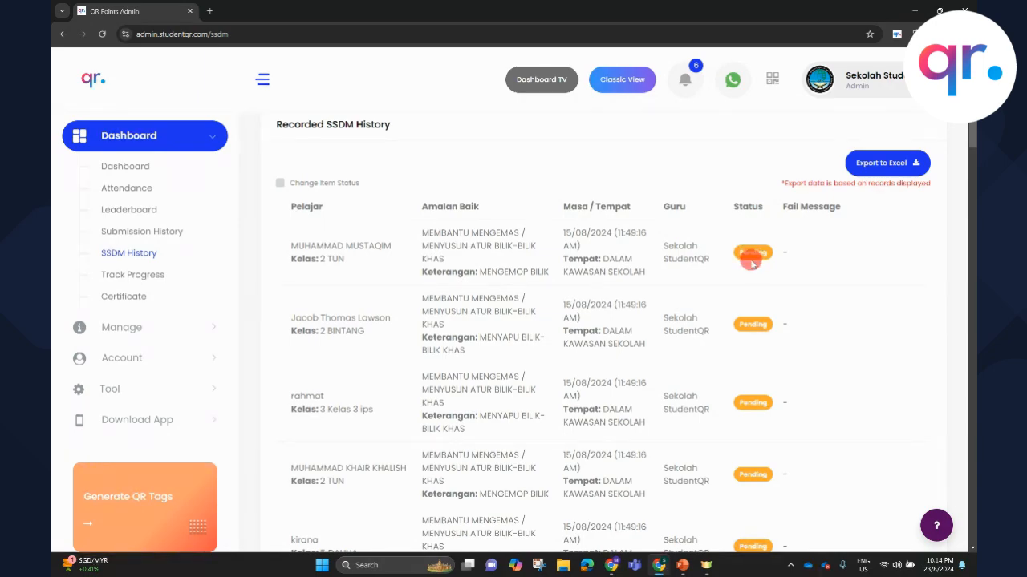
scroll(733, 355, "down", 6)
scroll(735, 355, "down", 12)
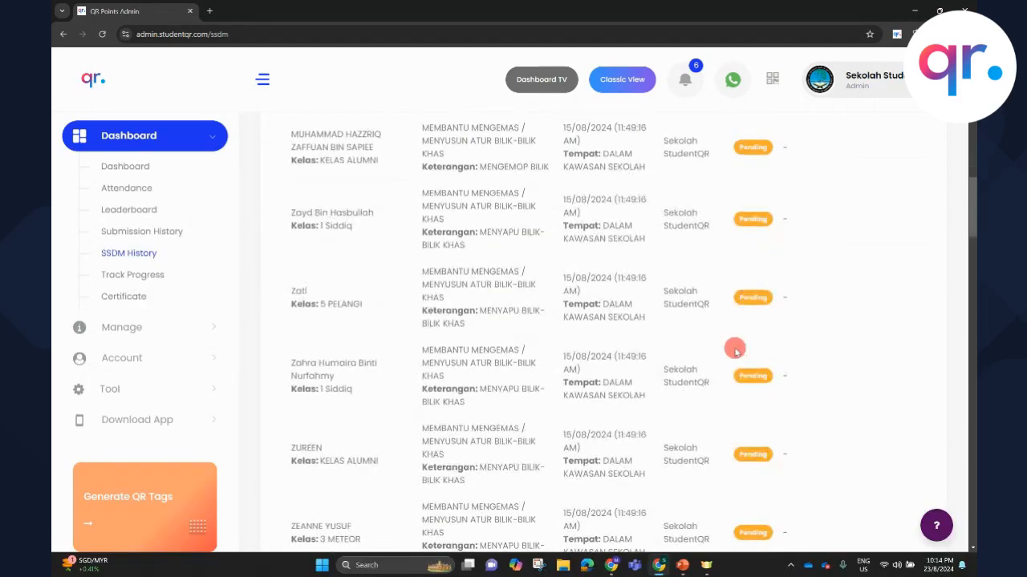
scroll(738, 328, "down", 1)
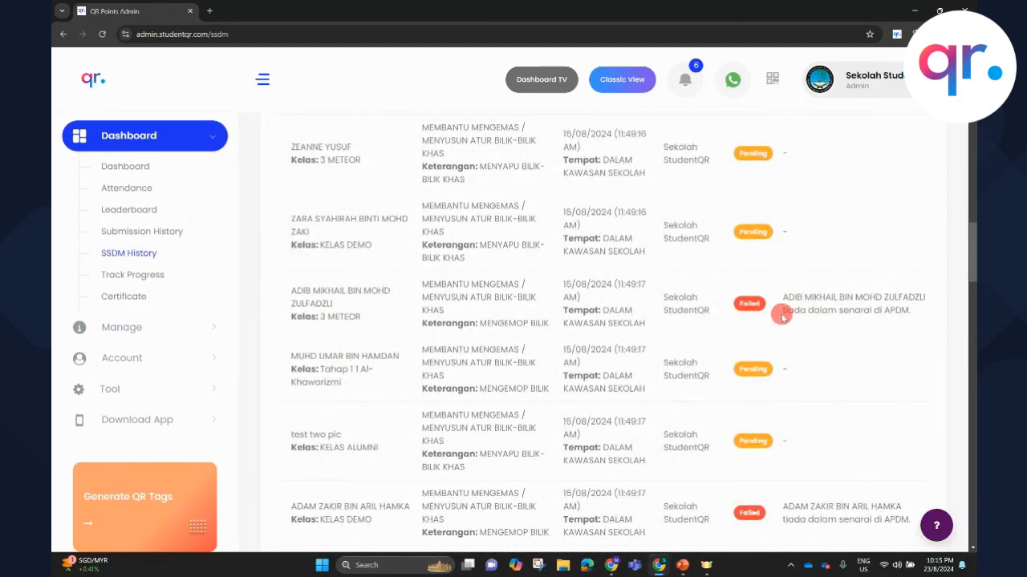
scroll(795, 325, "down", 5)
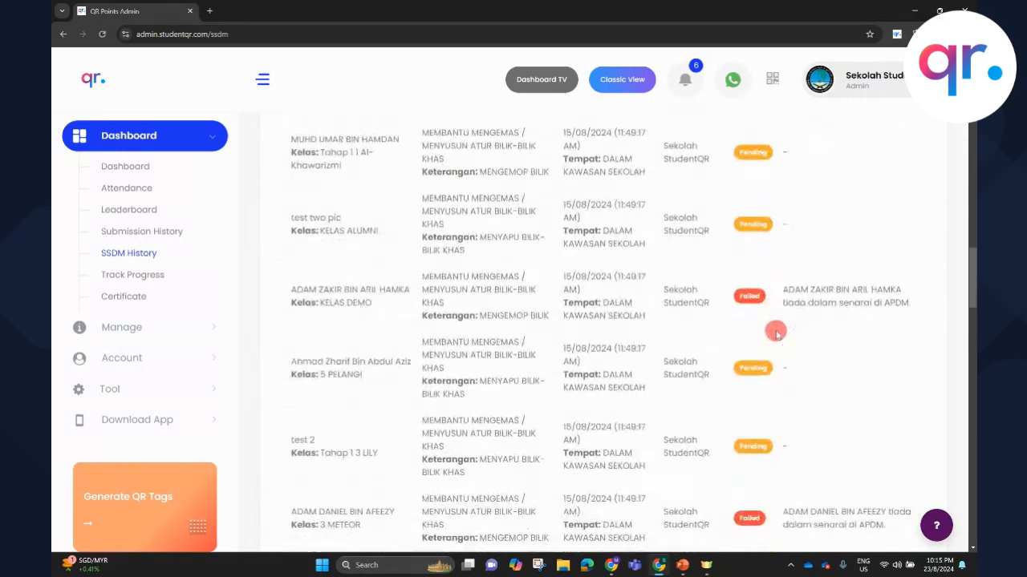
scroll(802, 336, "down", 1)
scroll(802, 335, "down", 8)
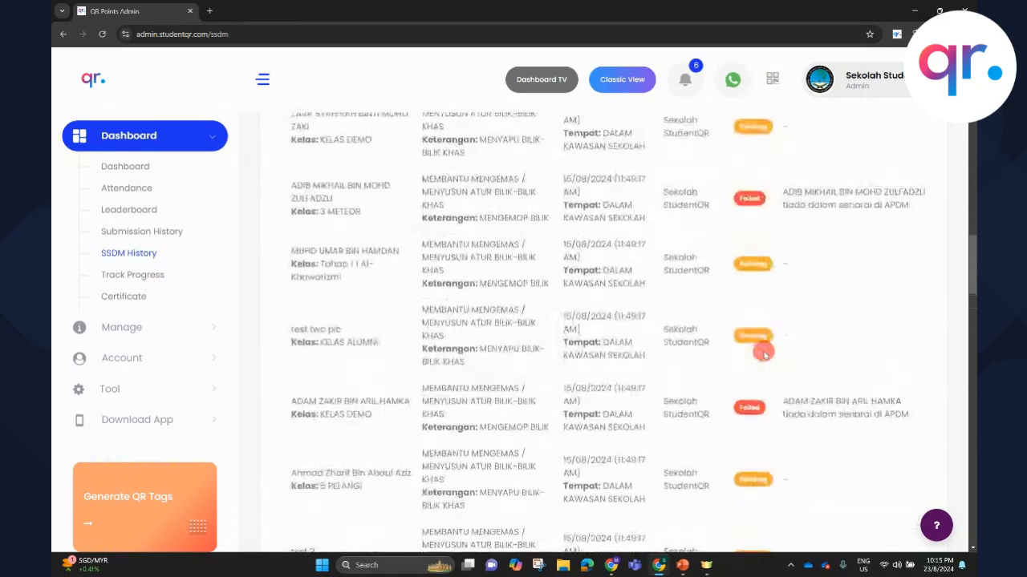
scroll(702, 314, "up", 10)
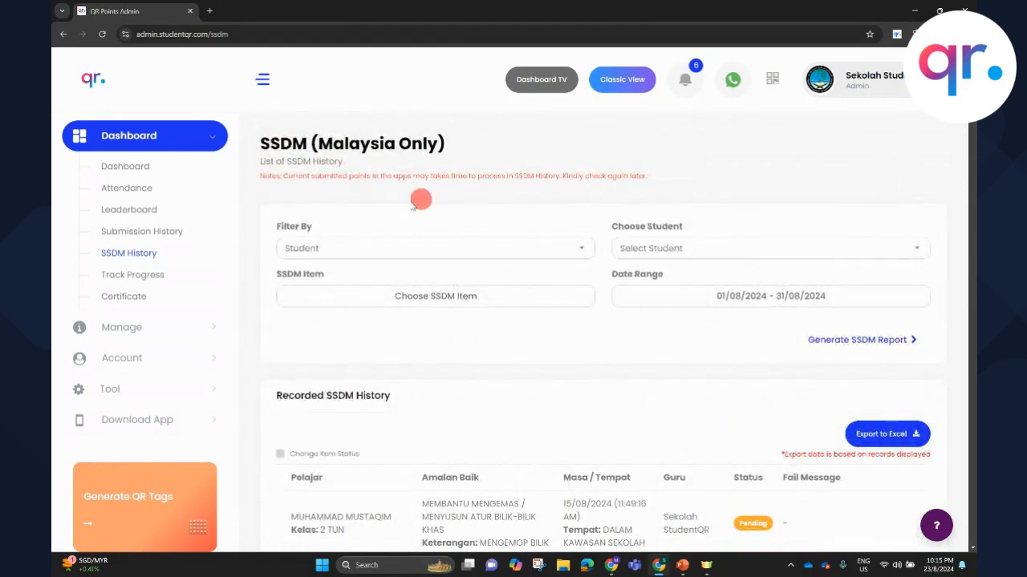
Open the Track Progress analysis and generate the class progress report for class 1 PINTAR with Read science textbook
left_click(138, 276)
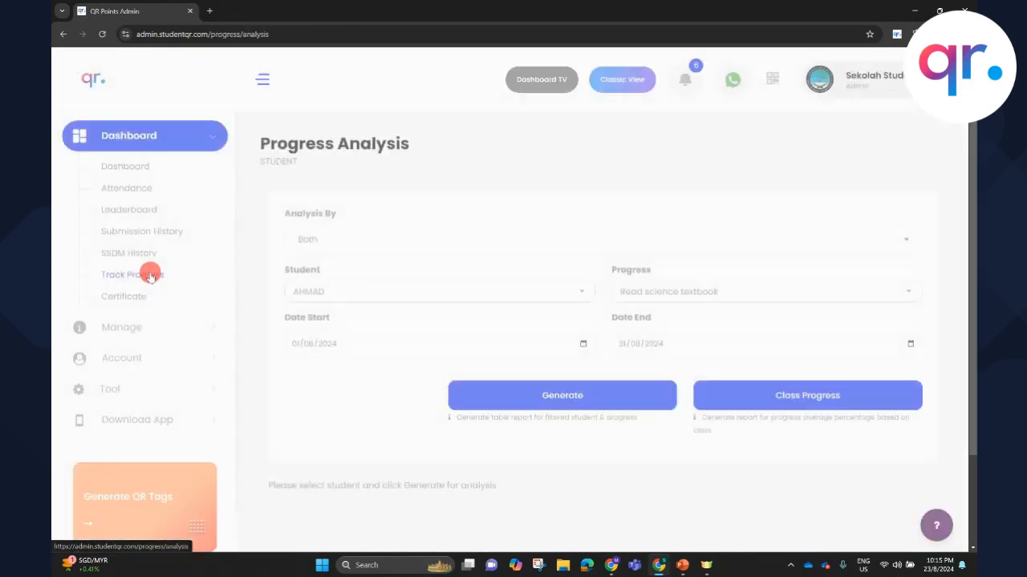
scroll(417, 343, "down", 2)
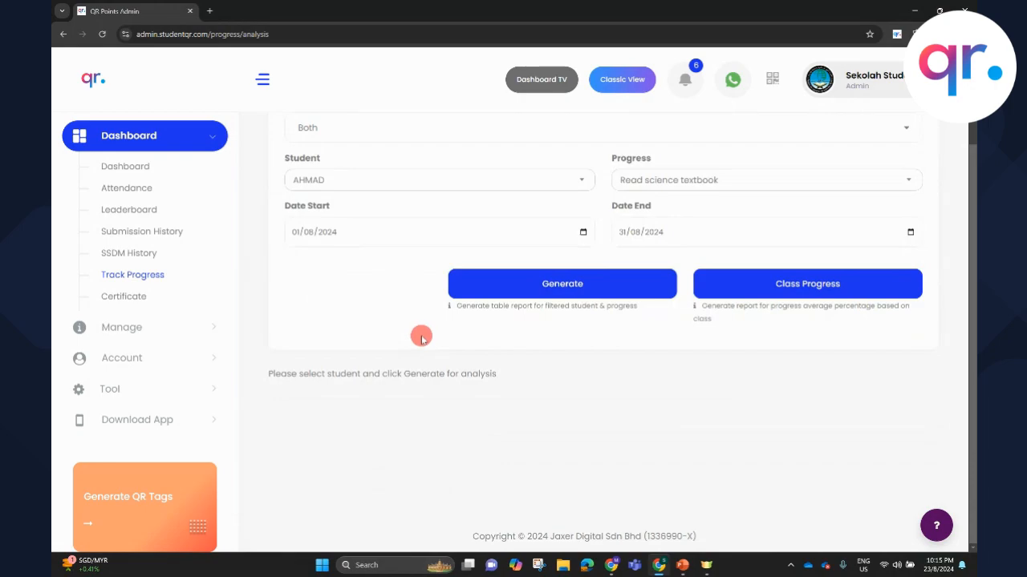
scroll(421, 338, "up", 2)
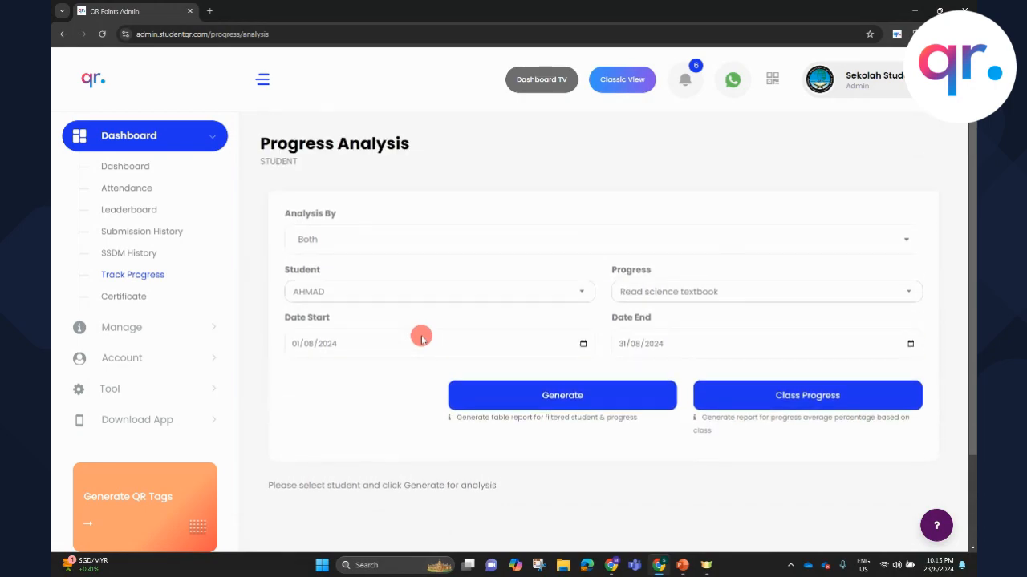
left_click(754, 395)
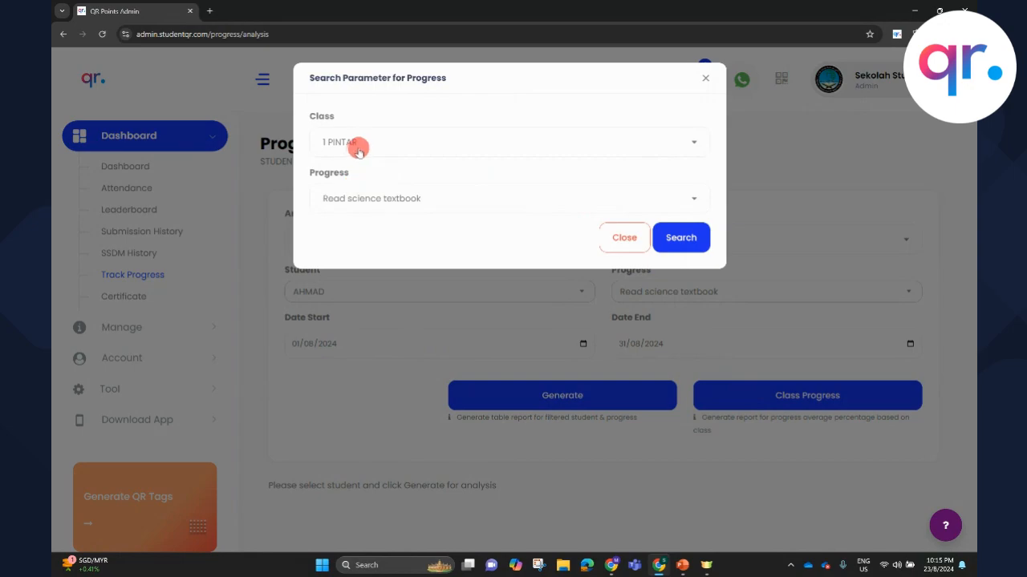
left_click(683, 239)
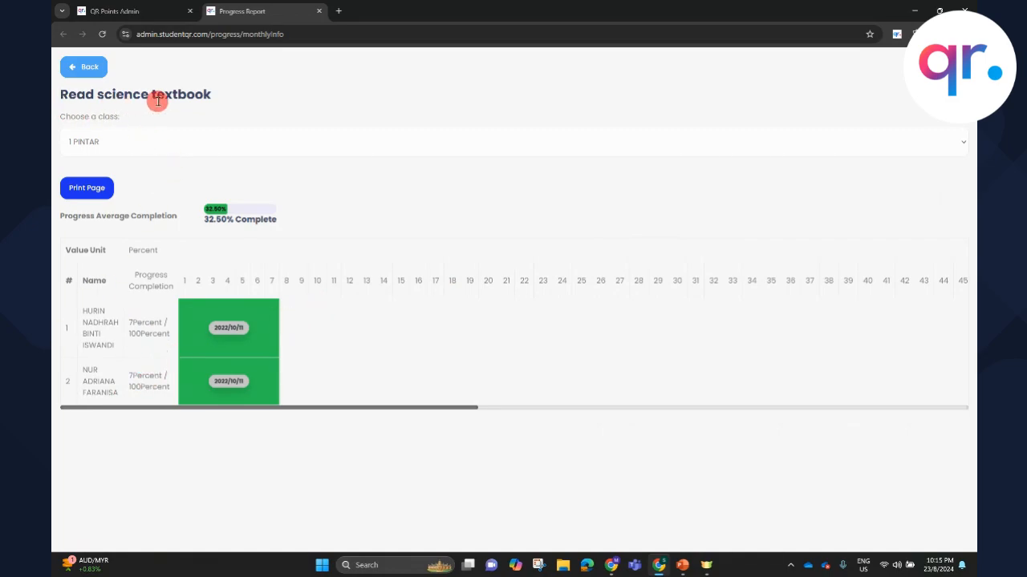
Return to the class progress search parameters and examine the available class and progress options
left_click(144, 16)
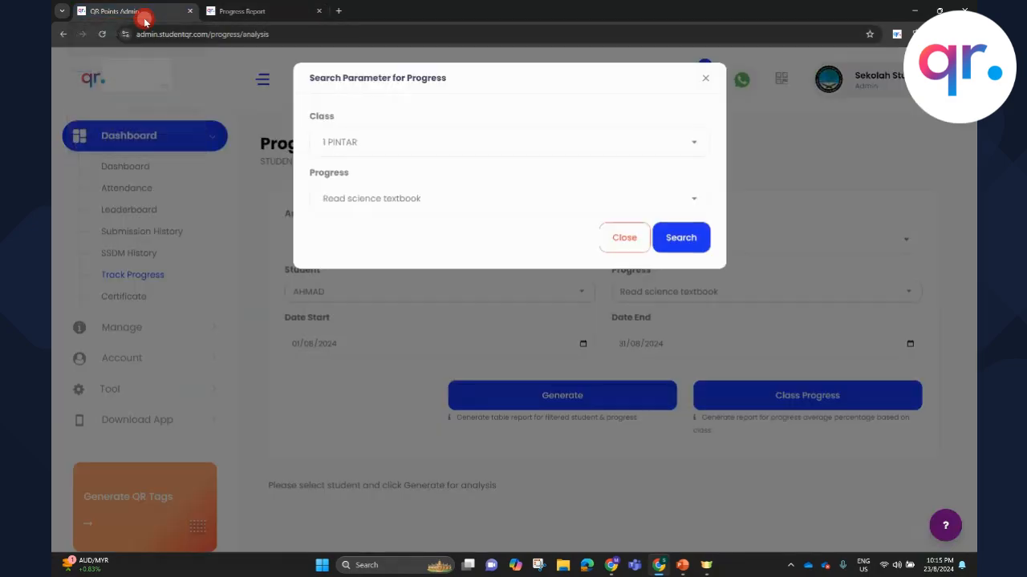
left_click(428, 149)
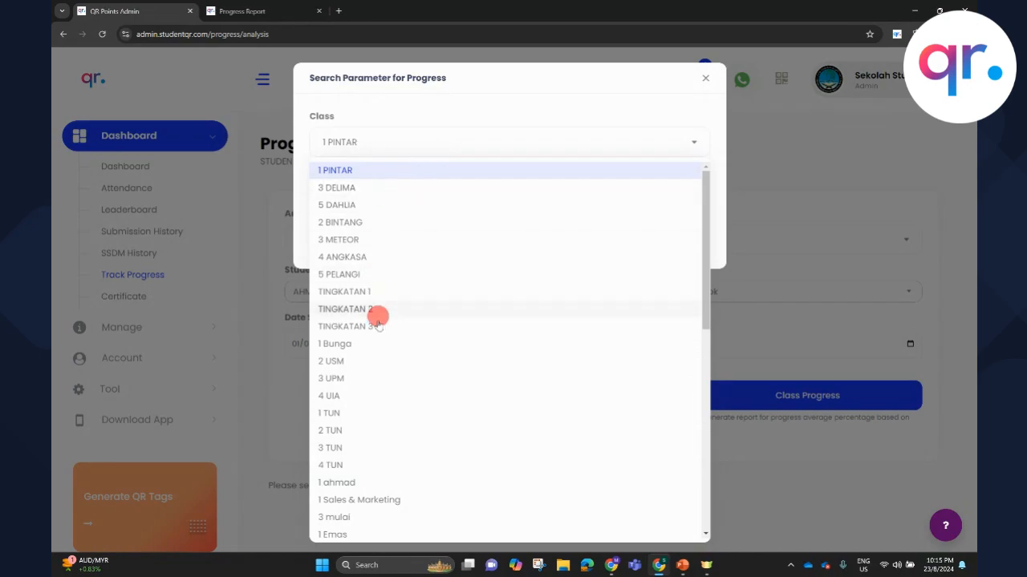
left_click(519, 93)
left_click(433, 198)
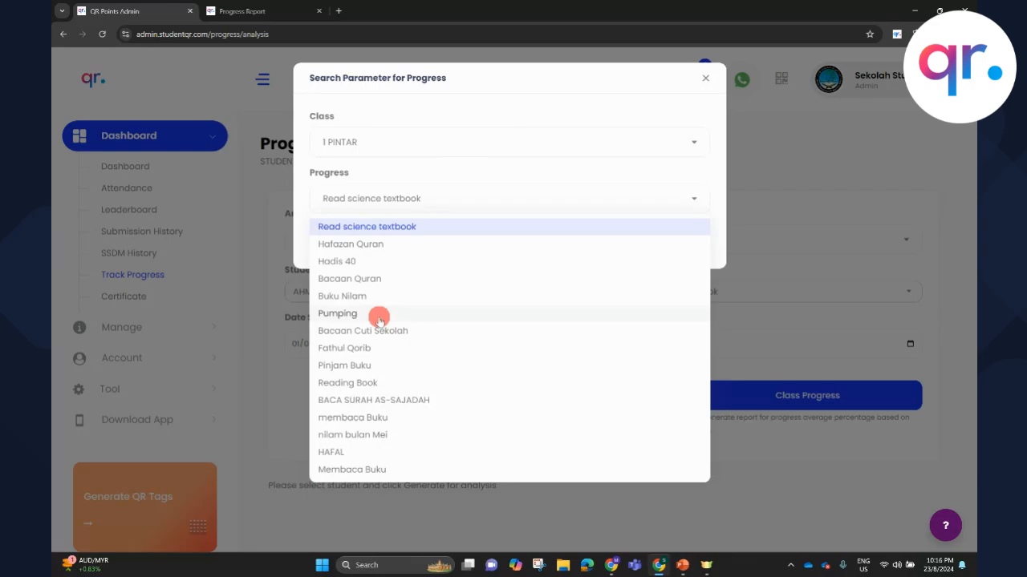
left_click(468, 80)
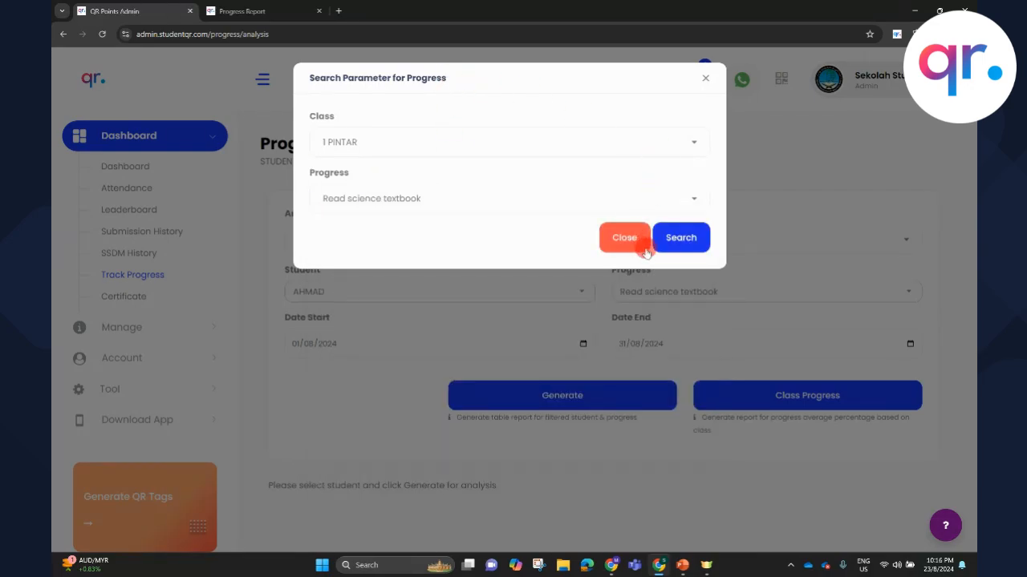
left_click(361, 137)
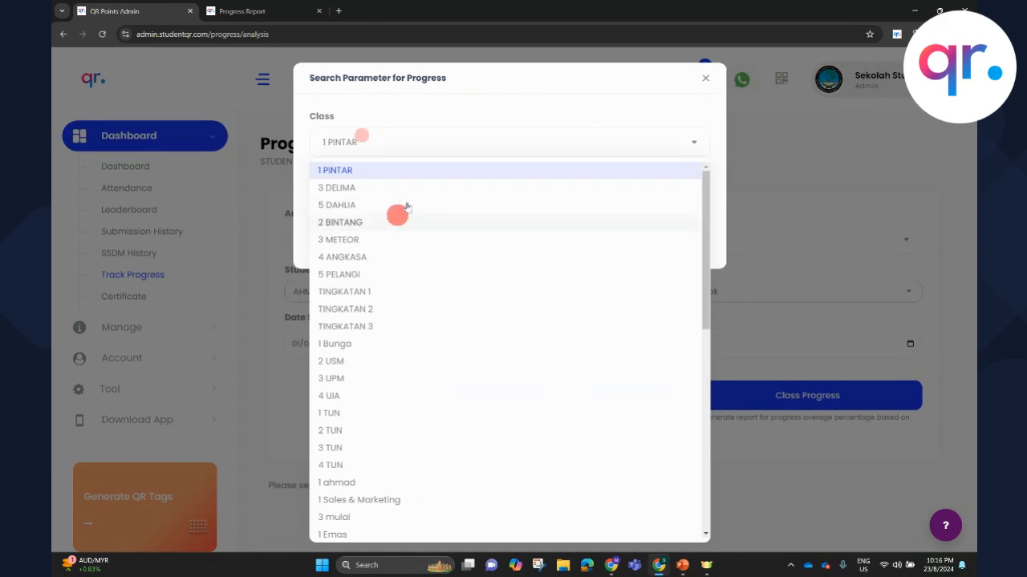
left_click(464, 121)
left_click(434, 198)
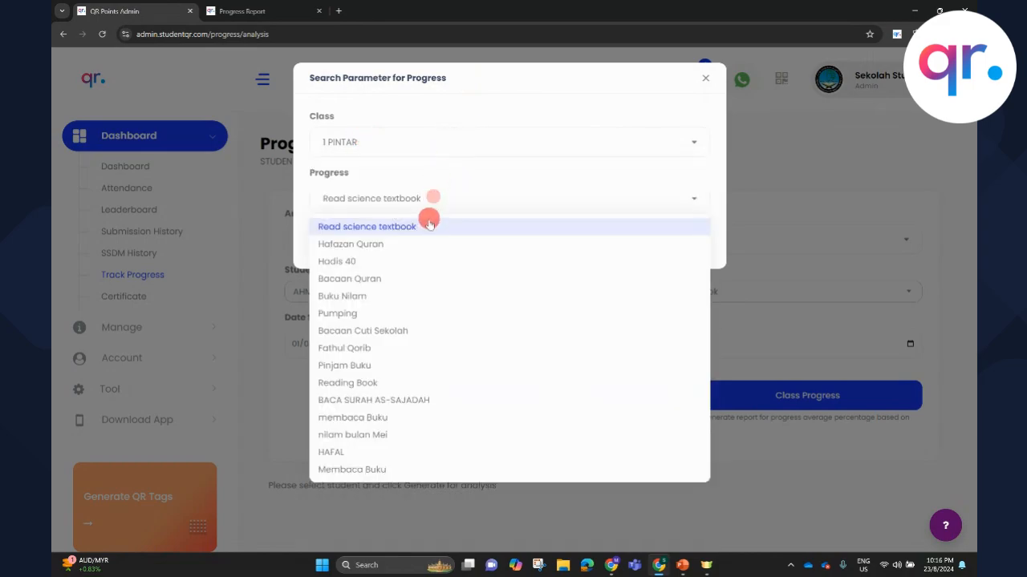
left_click(501, 165)
left_click(658, 238)
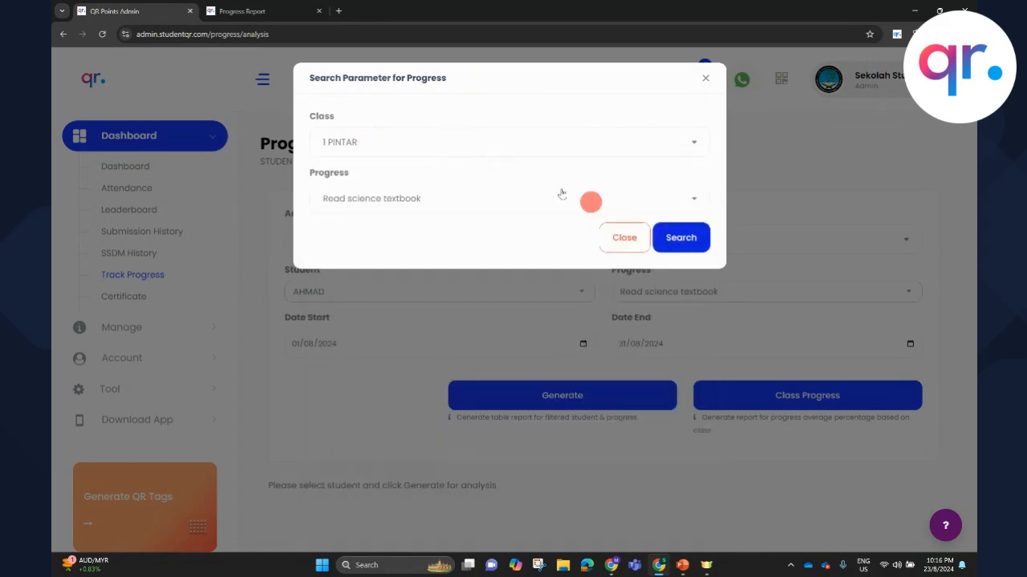
Check the print option on the Read science textbook progress report, and close the class progress search parameters
left_click(261, 14)
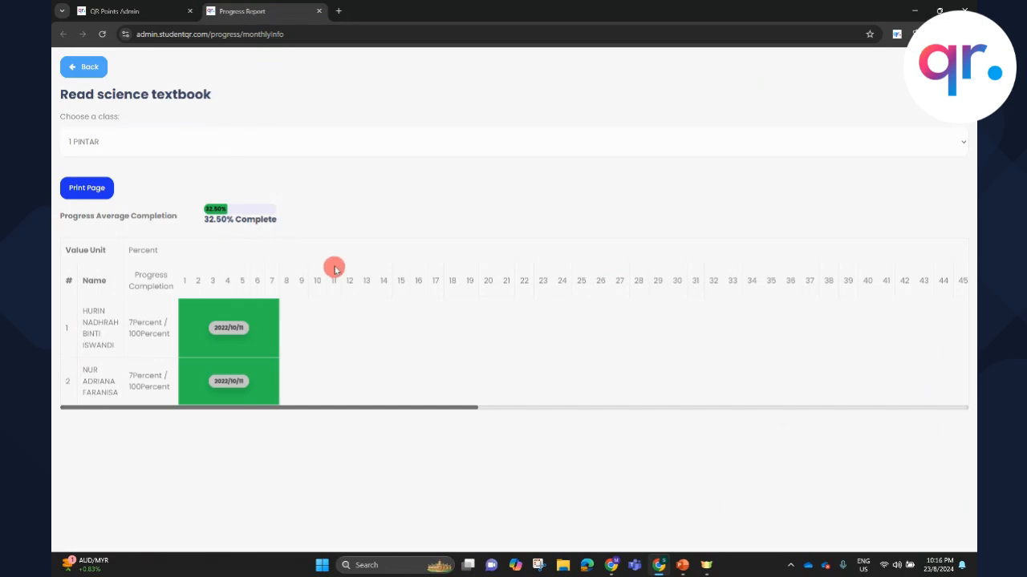
left_click(86, 190)
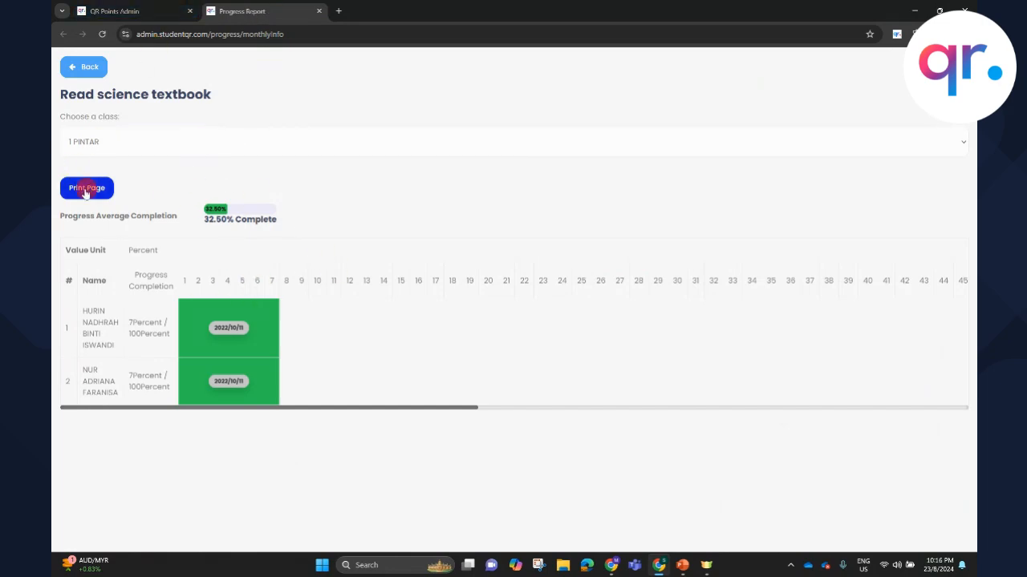
left_click(75, 186)
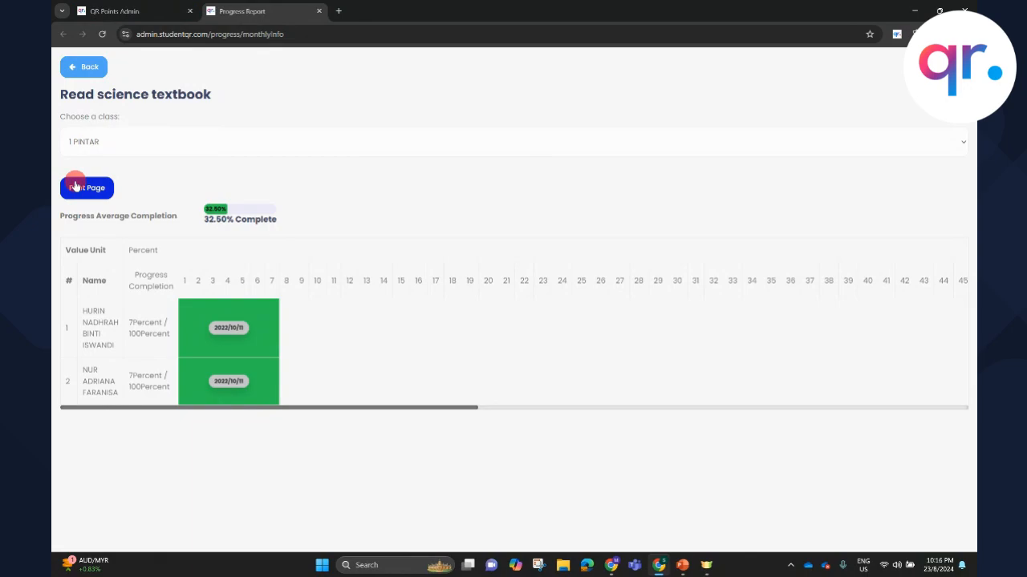
left_click(161, 9)
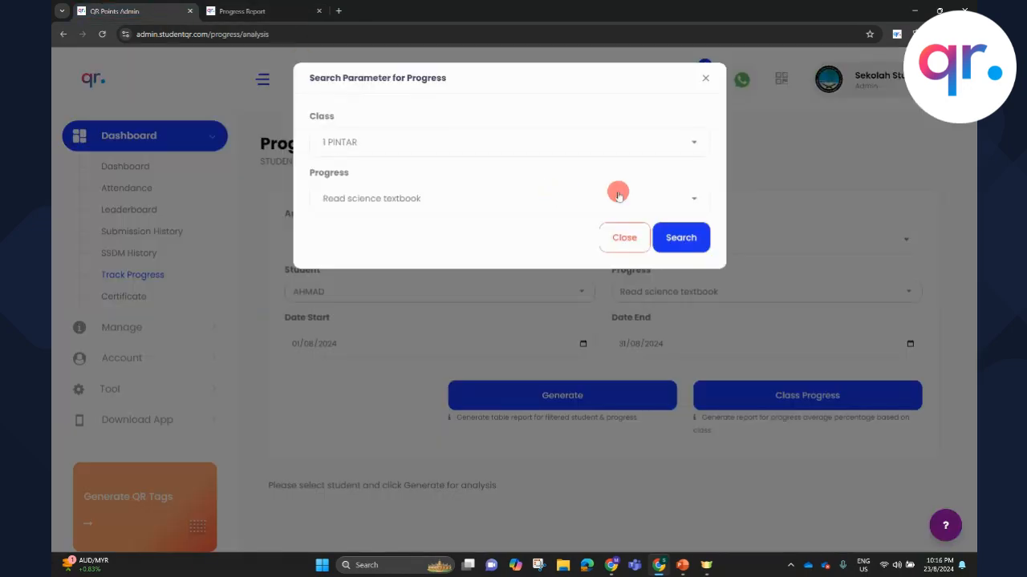
left_click(704, 83)
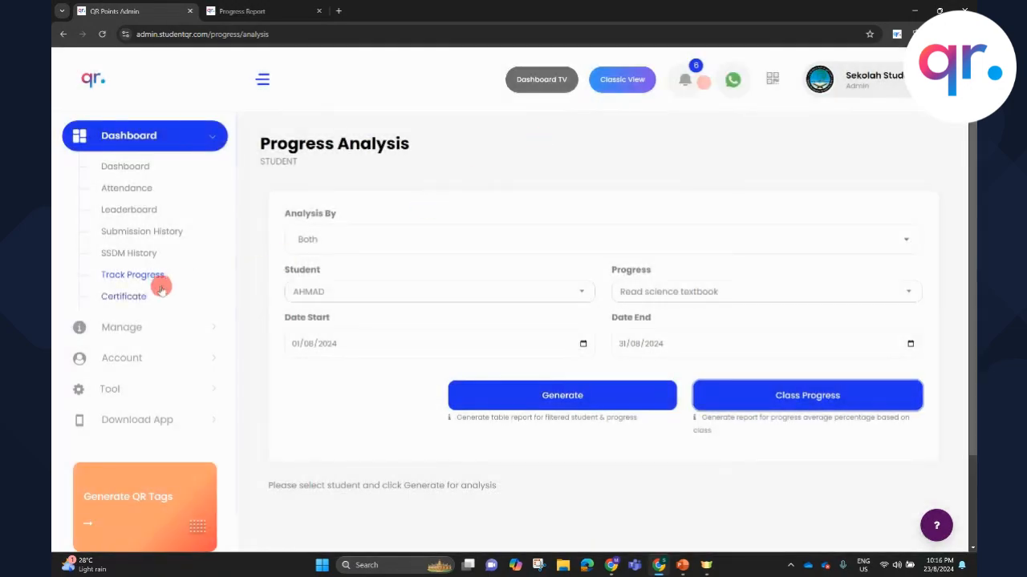
Open the Certificate page, log in with the saved account e-mail and password, and open the student certificate generator
left_click(137, 298)
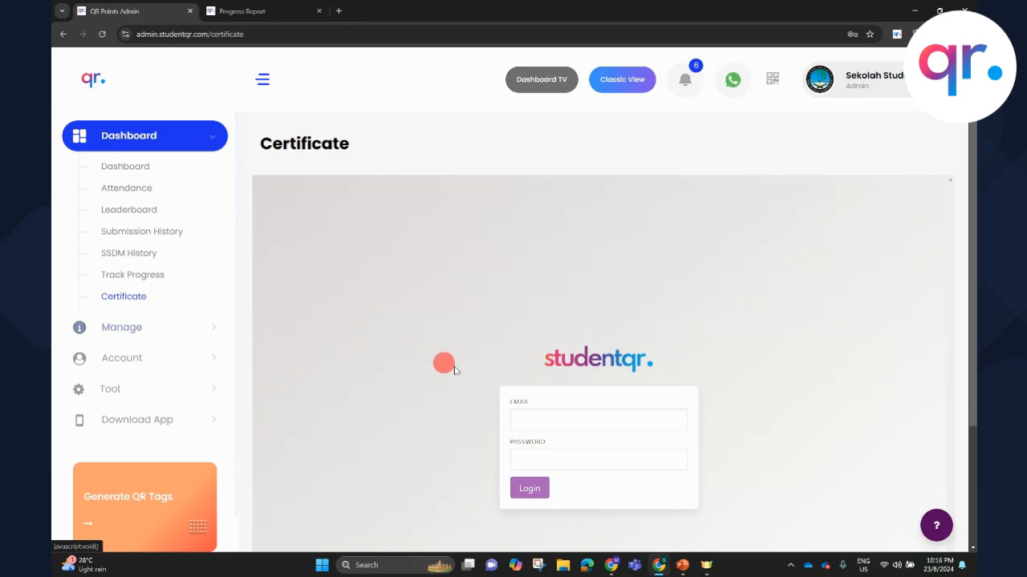
scroll(561, 381, "down", 1)
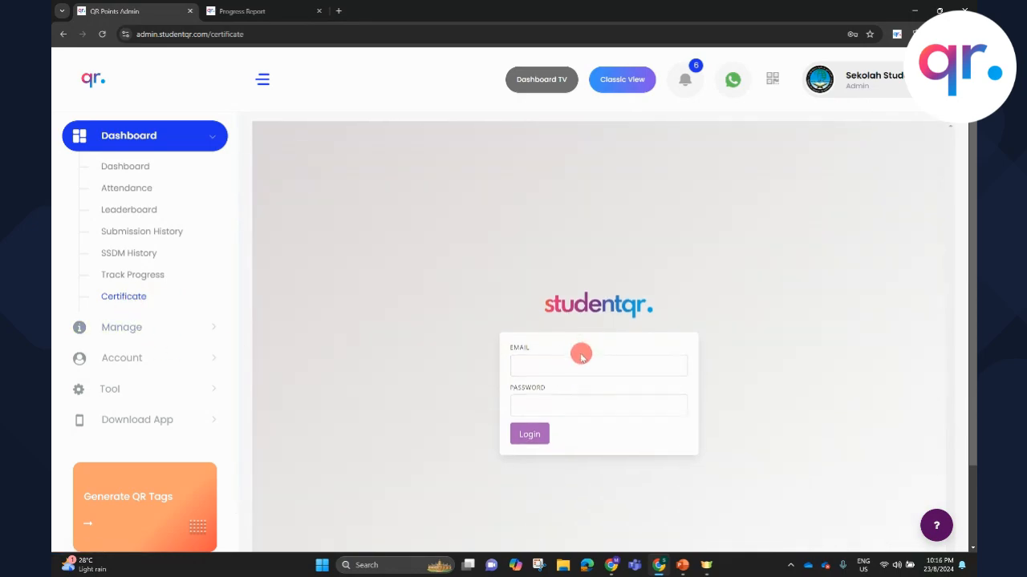
left_click(551, 371)
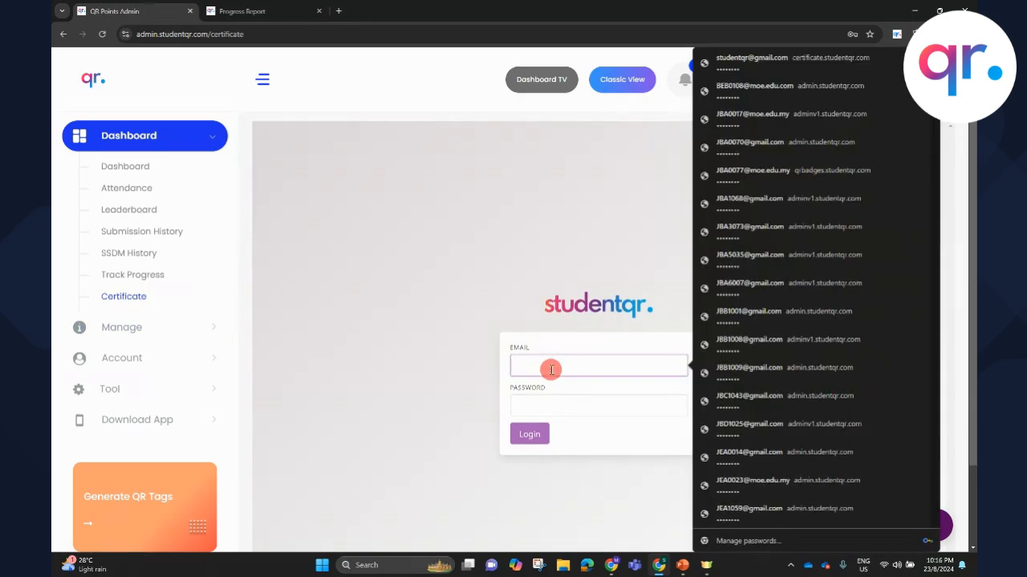
left_click(786, 65)
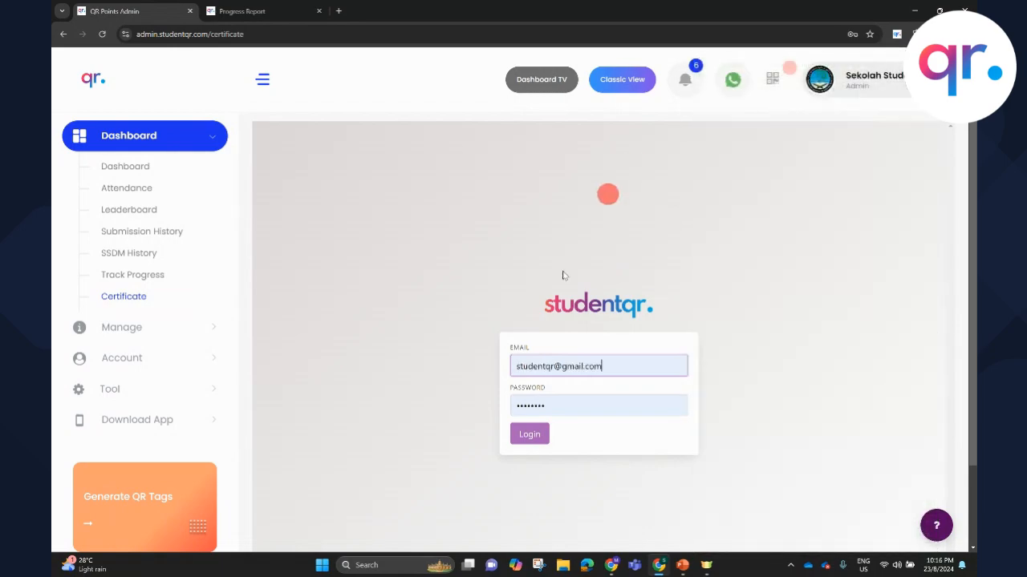
left_click(529, 436)
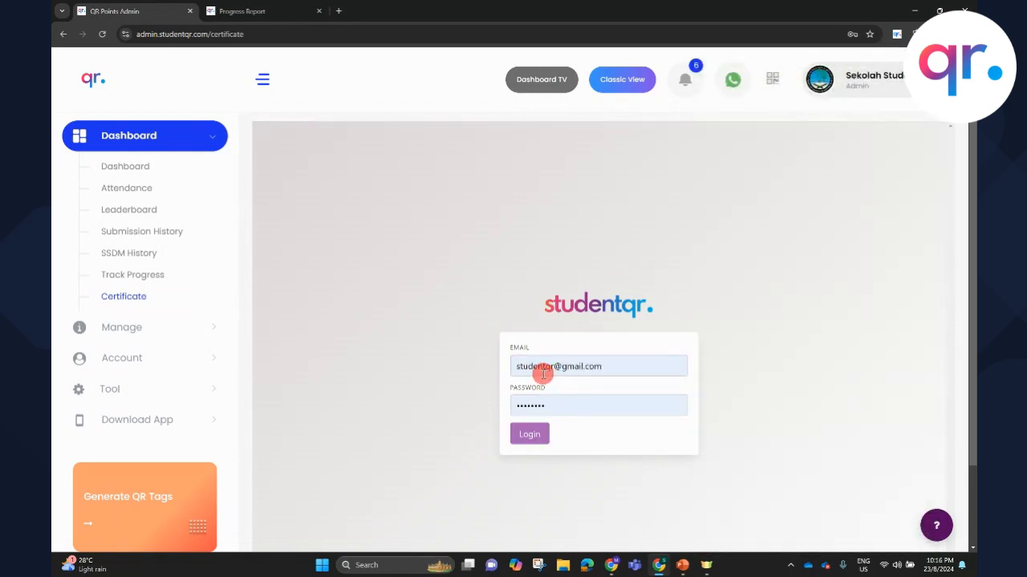
left_click(527, 425)
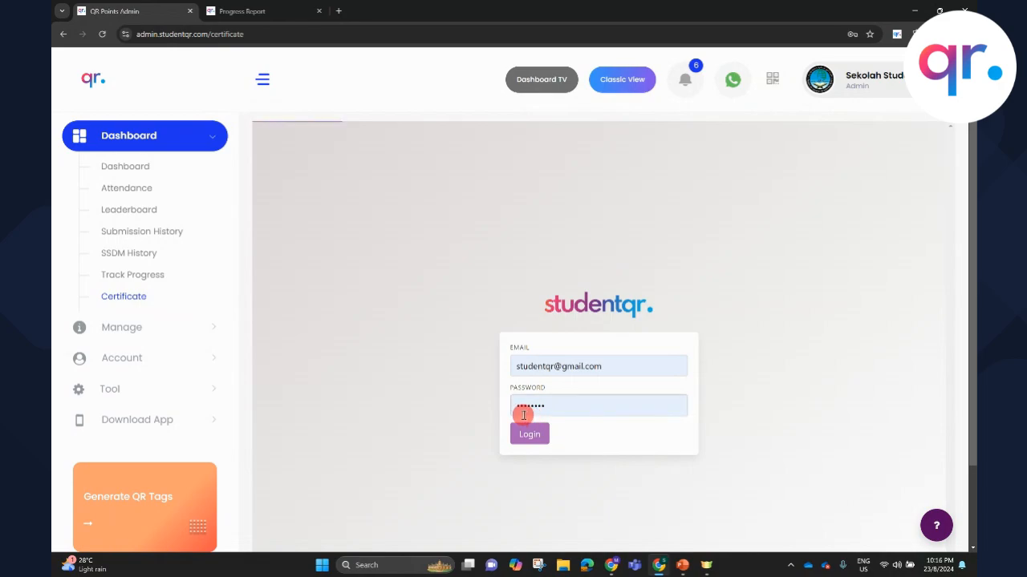
left_click(604, 198)
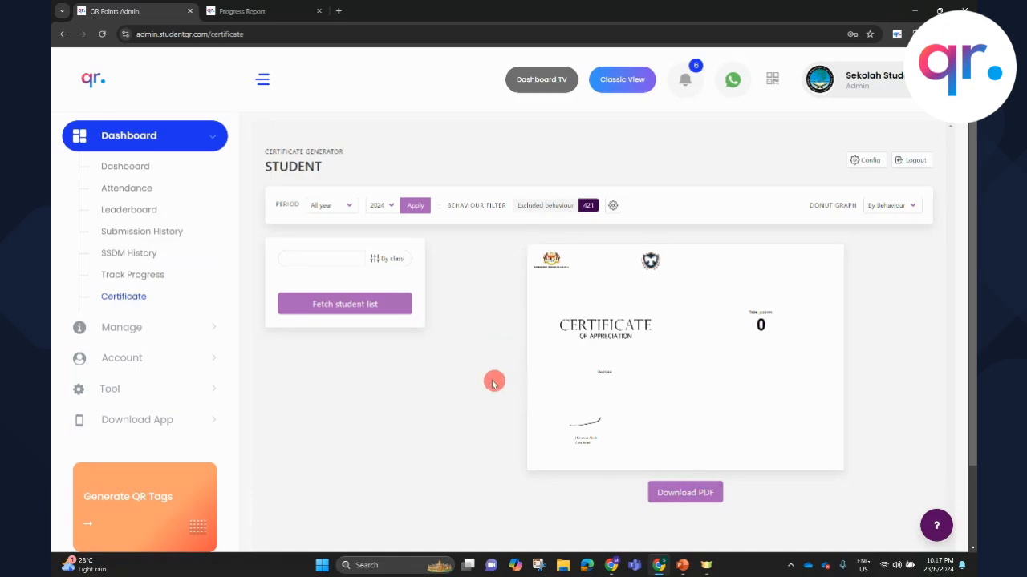
Open the certificate configuration and hide the Kementerian Pendidikan Malaysia logo in the certificate header
left_click(363, 312)
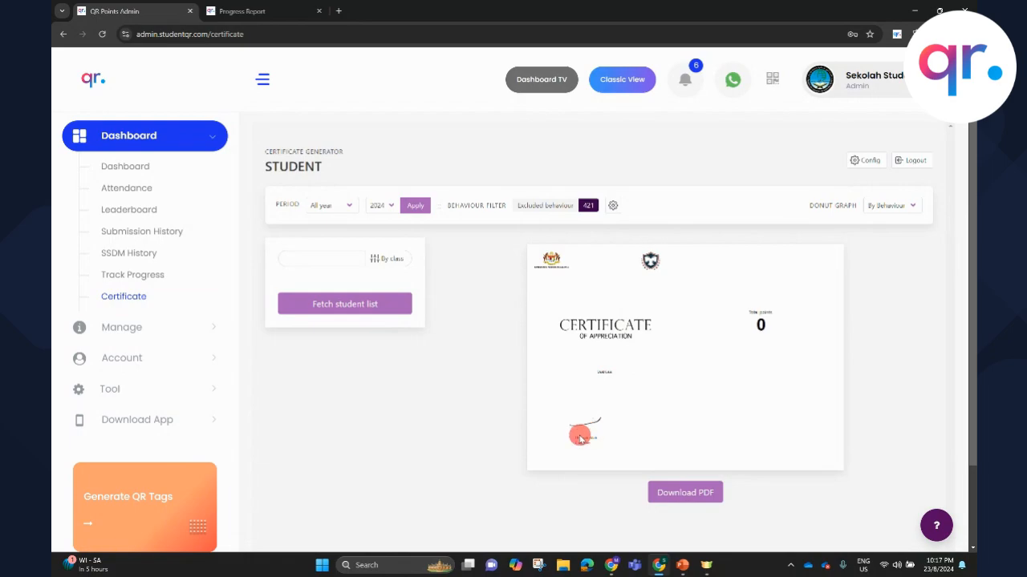
left_click(863, 160)
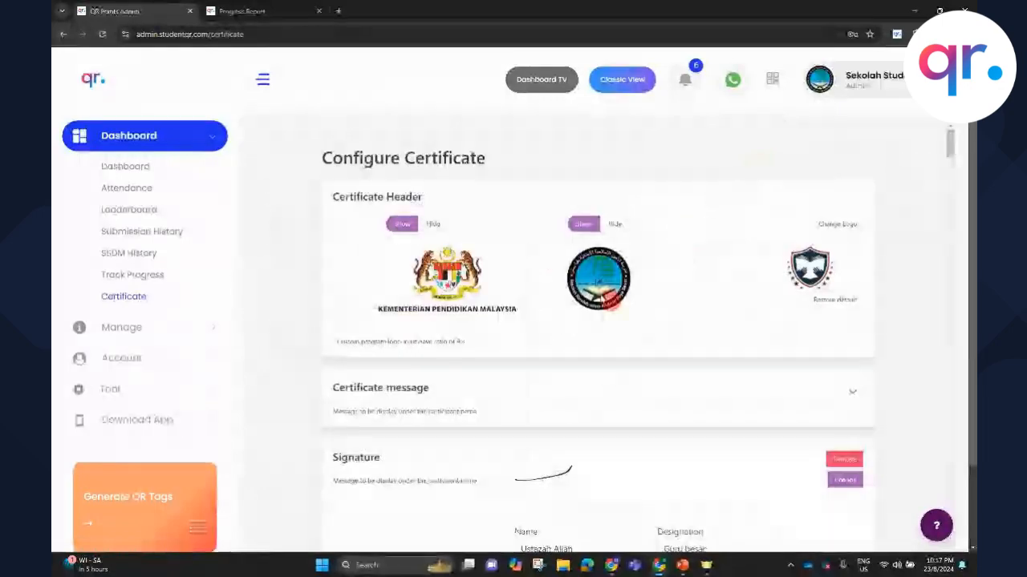
left_click(433, 225)
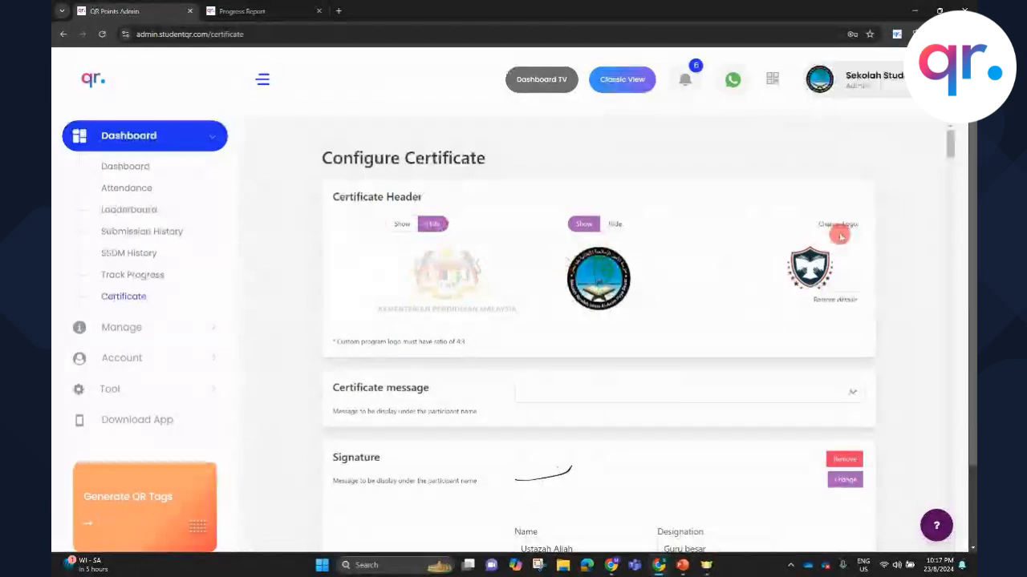
Examine the preset and custom choices for the certificate message and the signature settings in the certificate configuration
scroll(841, 303, "down", 1)
scroll(840, 302, "down", 1)
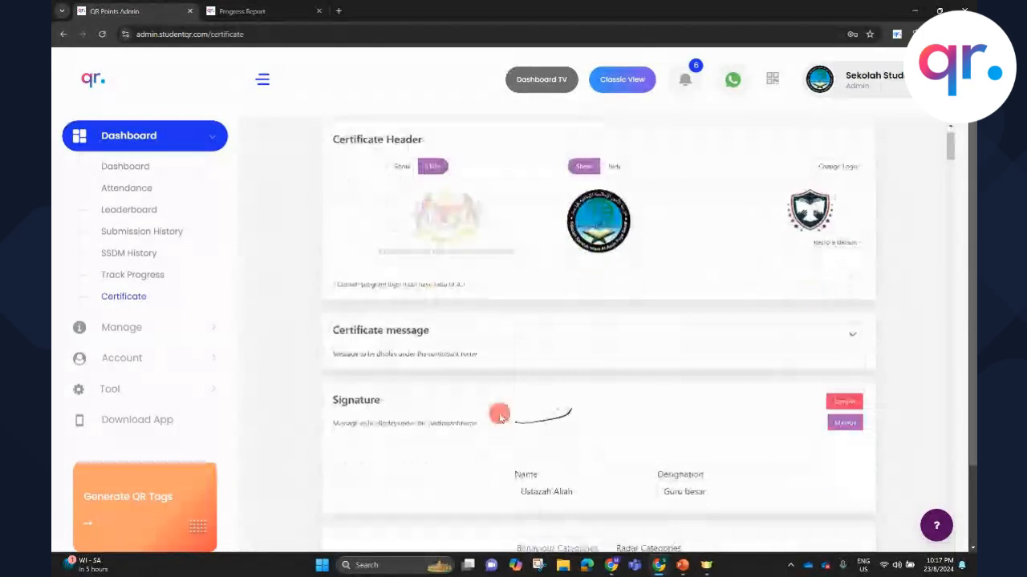
scroll(499, 415, "down", 1)
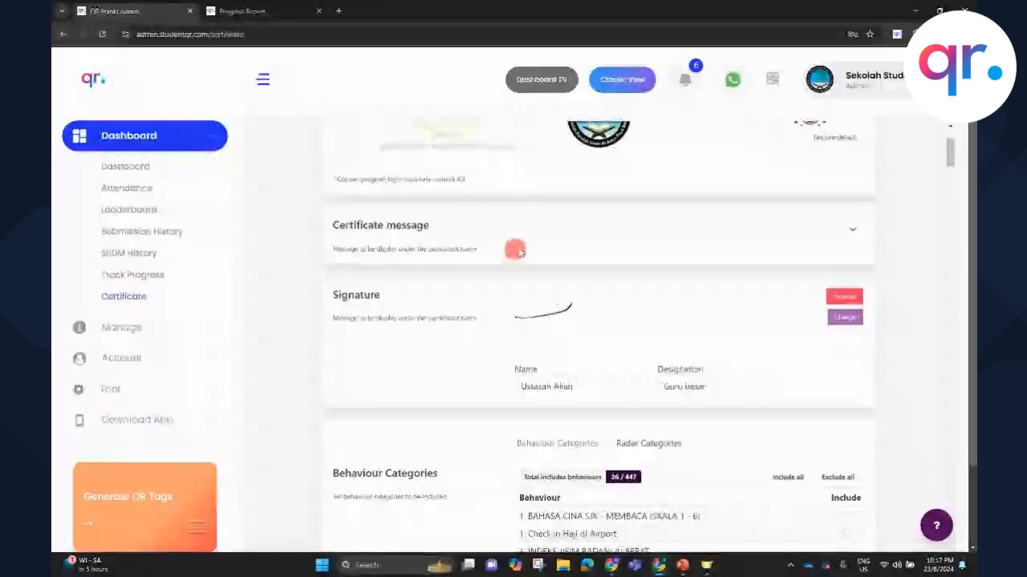
left_click(597, 232)
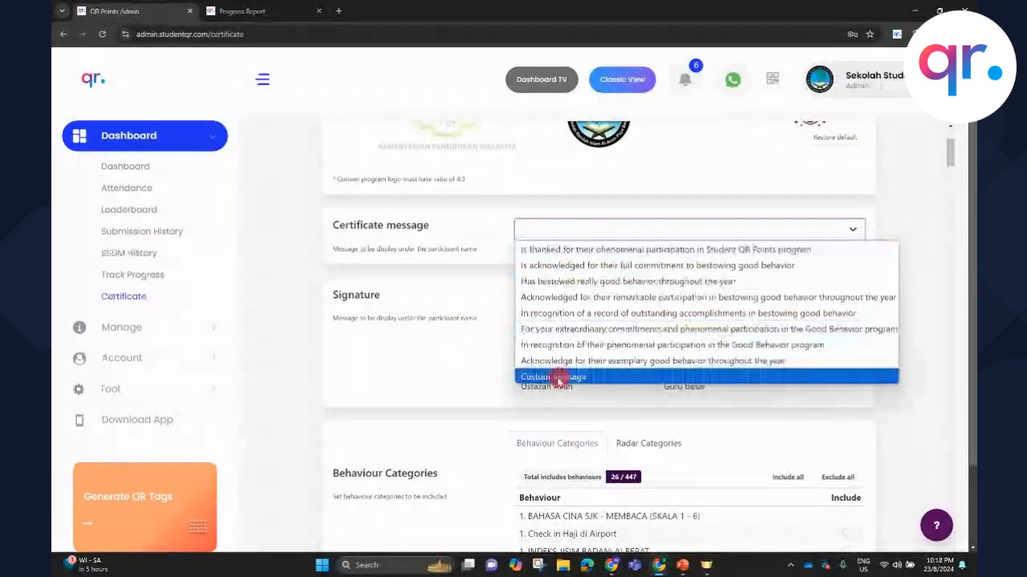
left_click(291, 265)
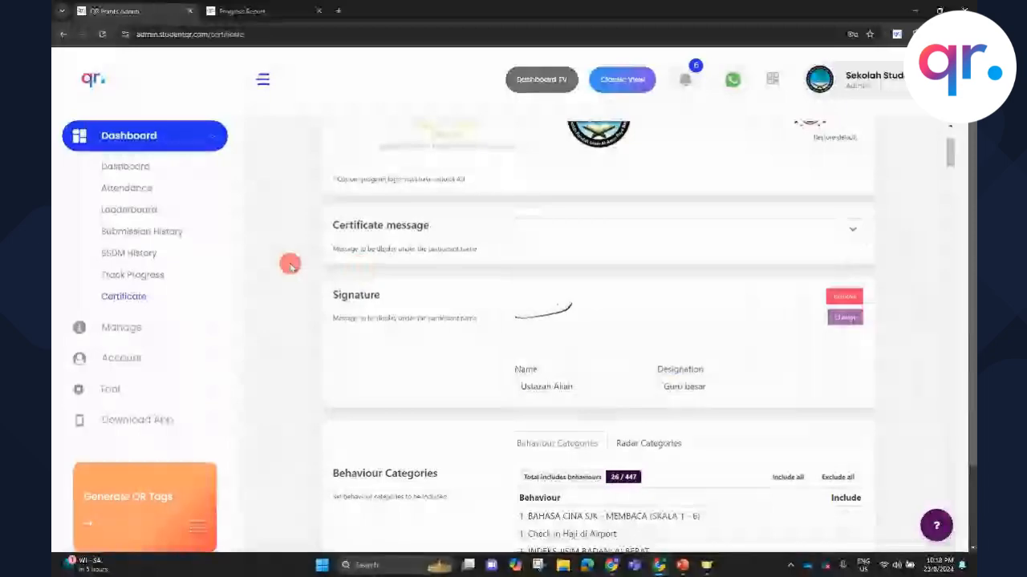
Include all behaviours in the certificate's Behaviour Categories
scroll(291, 264, "down", 10)
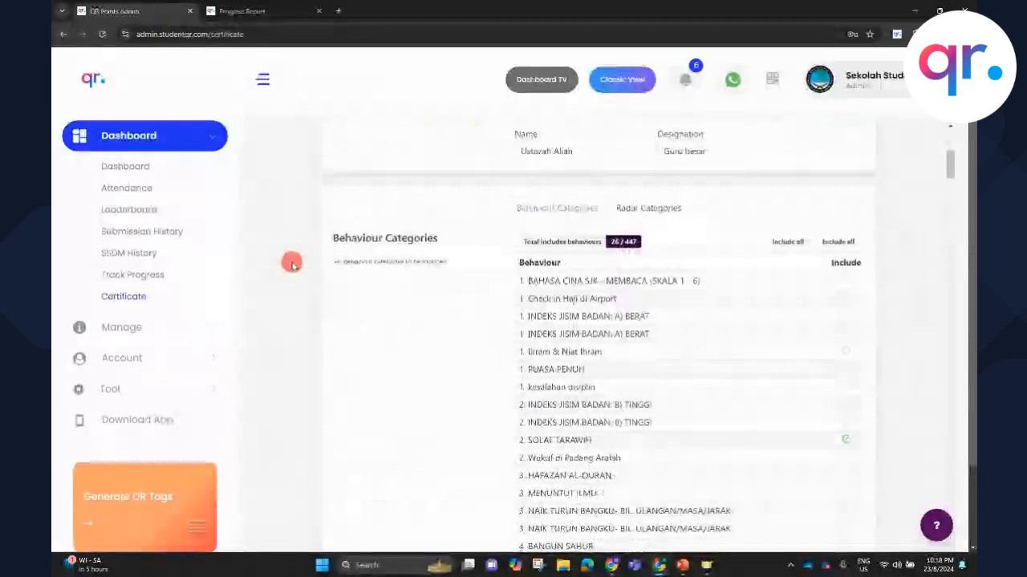
scroll(842, 433, "up", 8)
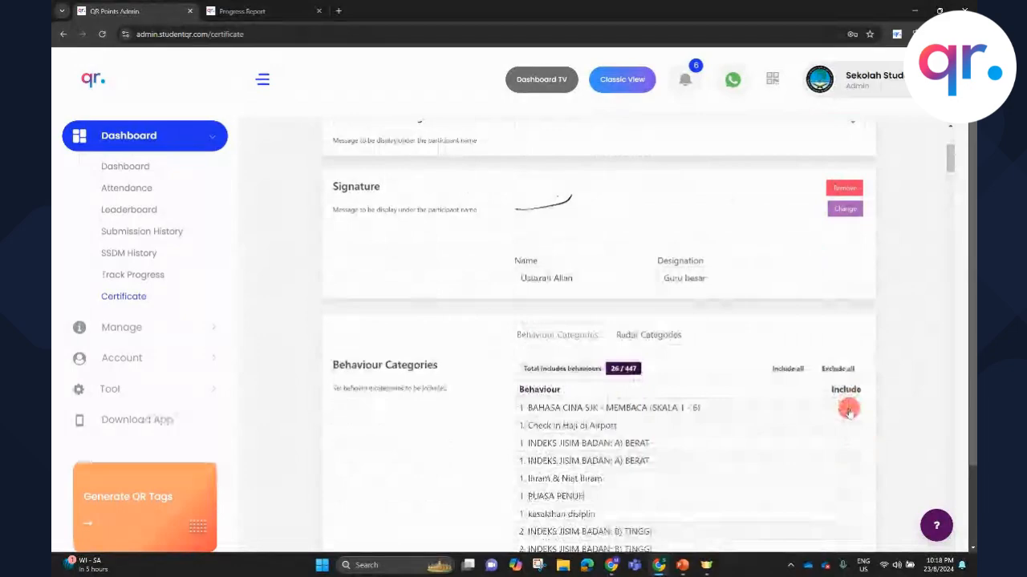
scroll(720, 371, "down", 1)
scroll(809, 262, "down", 1)
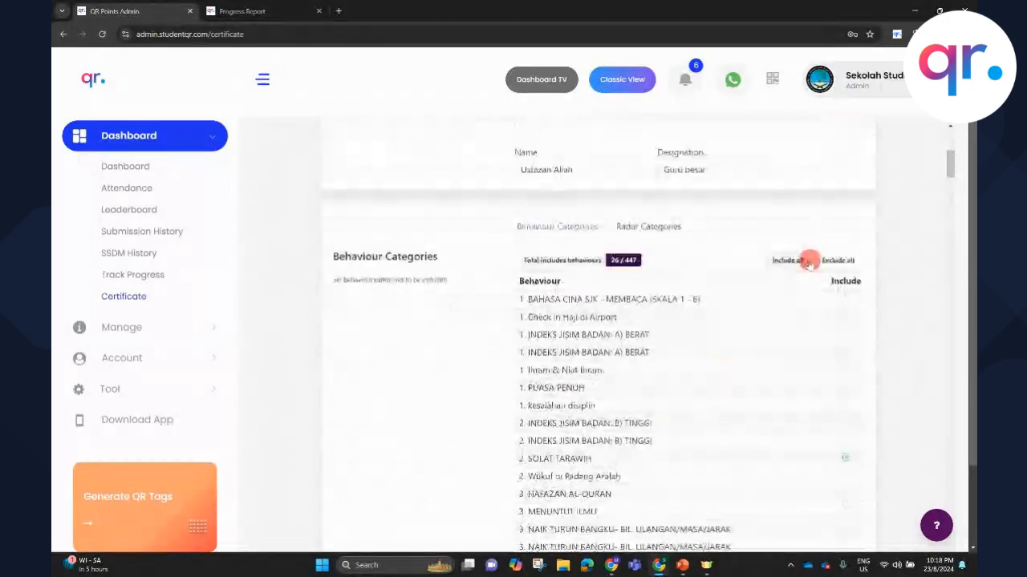
left_click(807, 261)
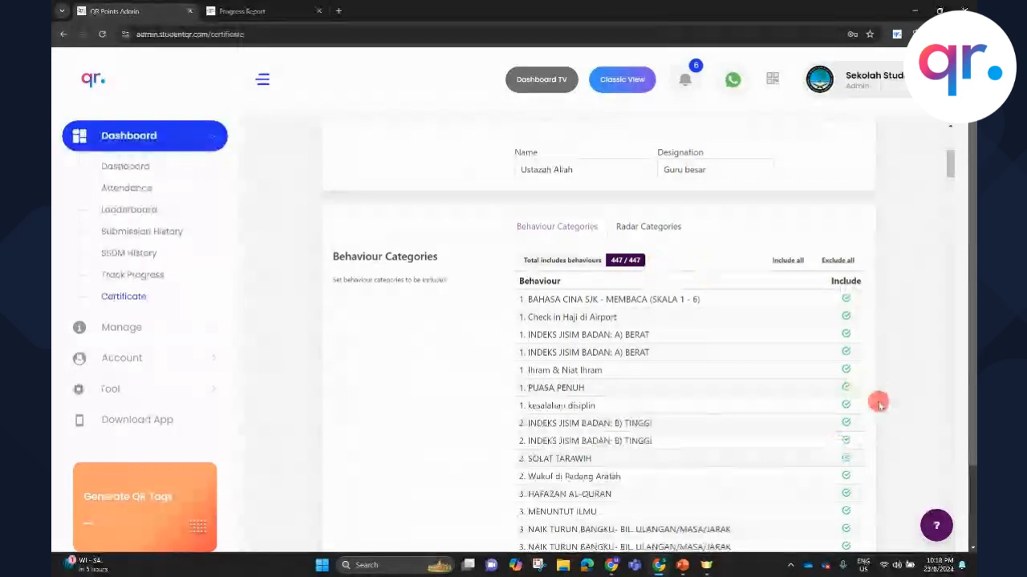
scroll(488, 338, "up", 5)
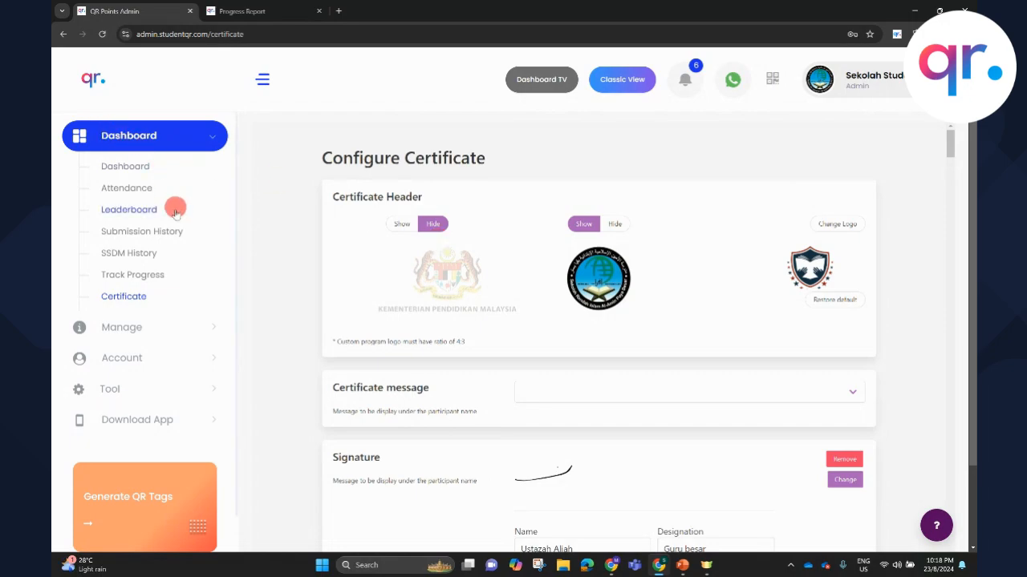
Open the student management list and examine the student records, their certificate, edit and delete options, and the list's pages
left_click(151, 332)
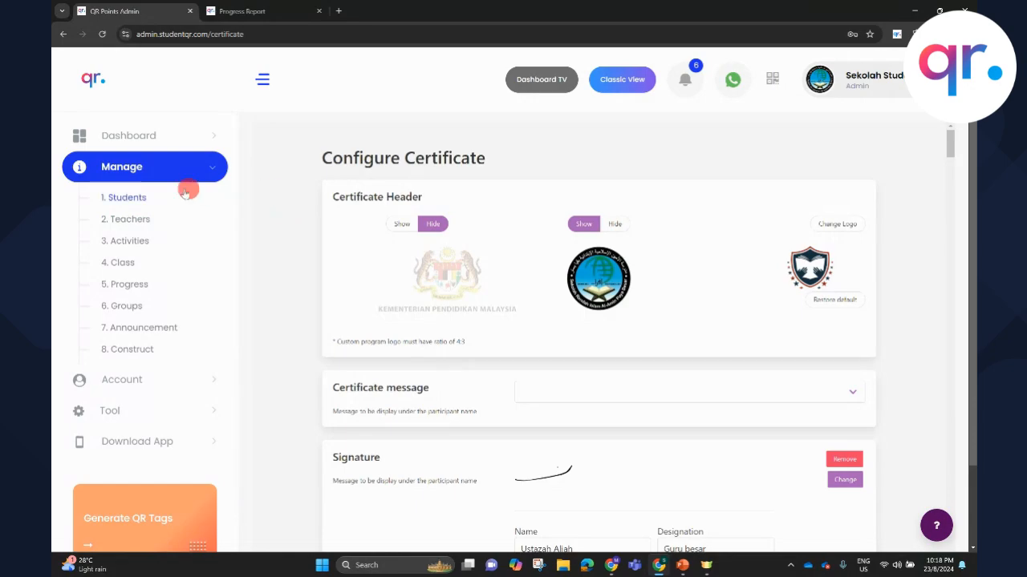
left_click(117, 199)
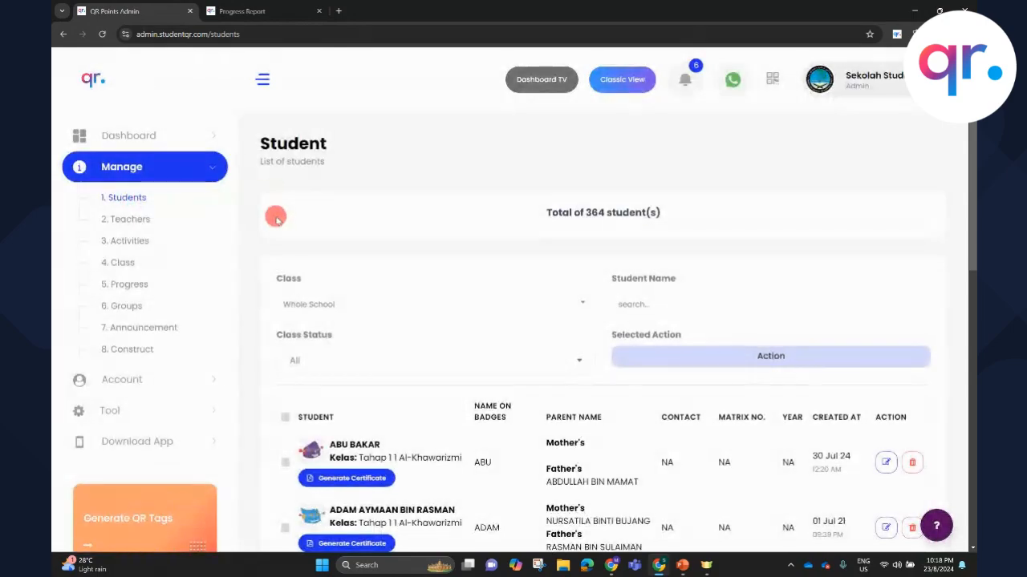
scroll(282, 230, "down", 6)
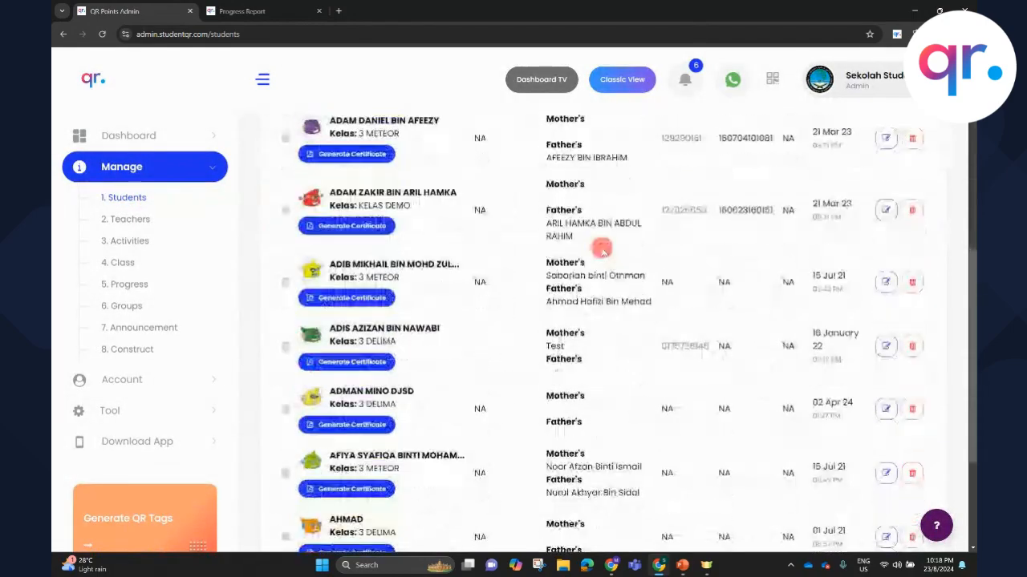
scroll(593, 237, "down", 3)
scroll(591, 229, "up", 3)
scroll(586, 225, "down", 3)
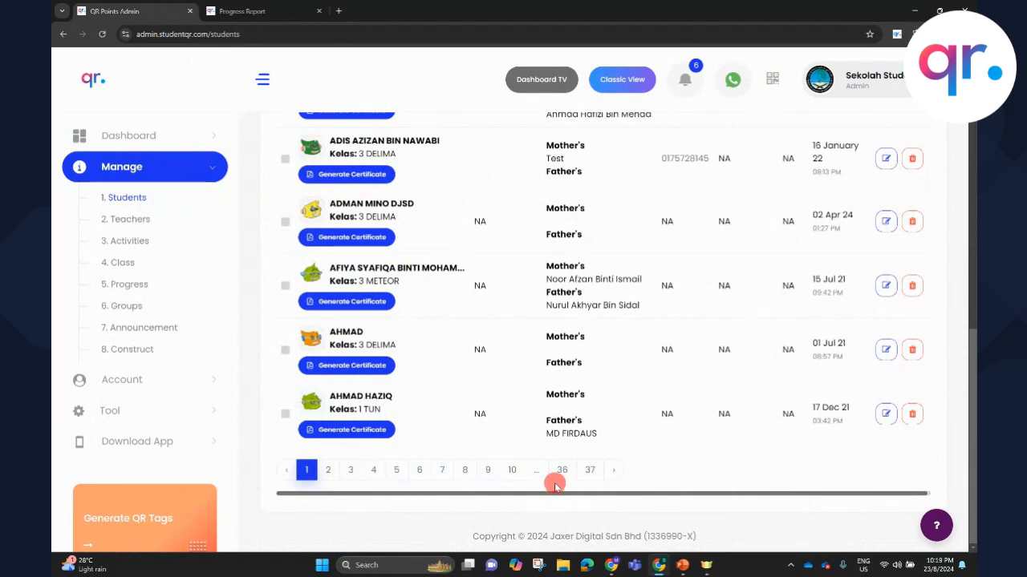
Search the whole-school student list by a student's first name and examine the matching records
scroll(545, 449, "up", 3)
scroll(546, 449, "up", 5)
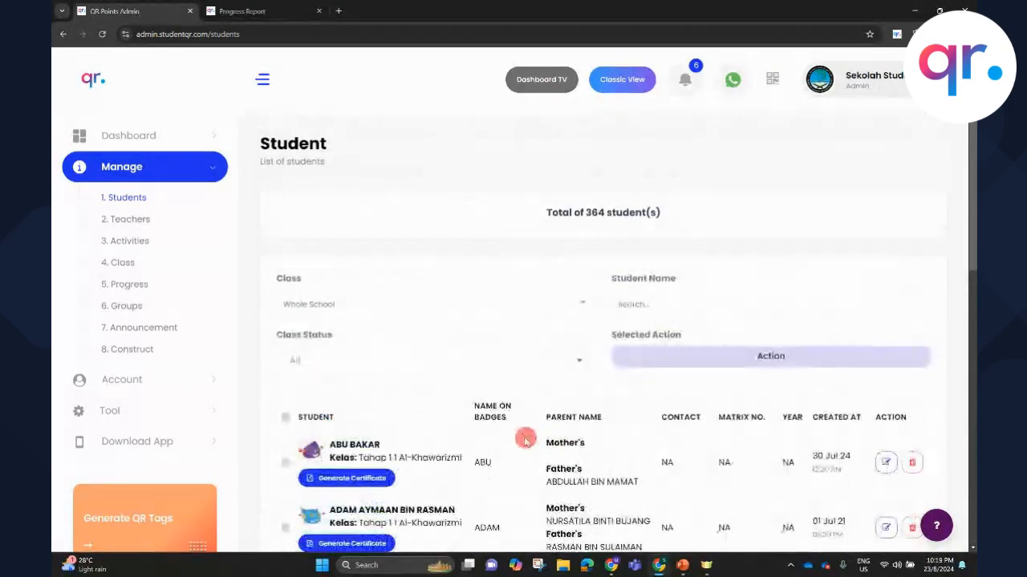
left_click(666, 300)
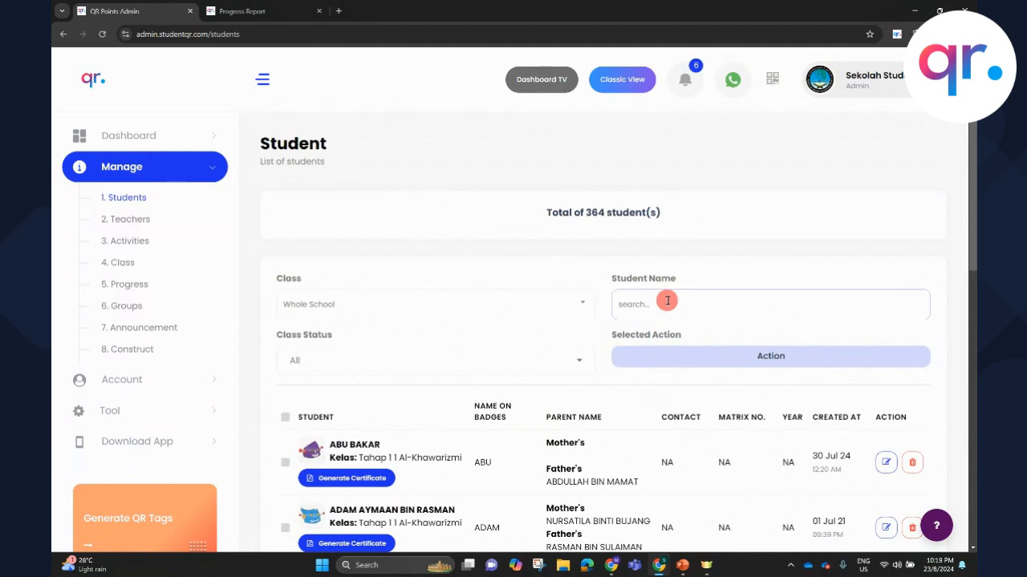
key("Caps_Lock")
type("ADAM")
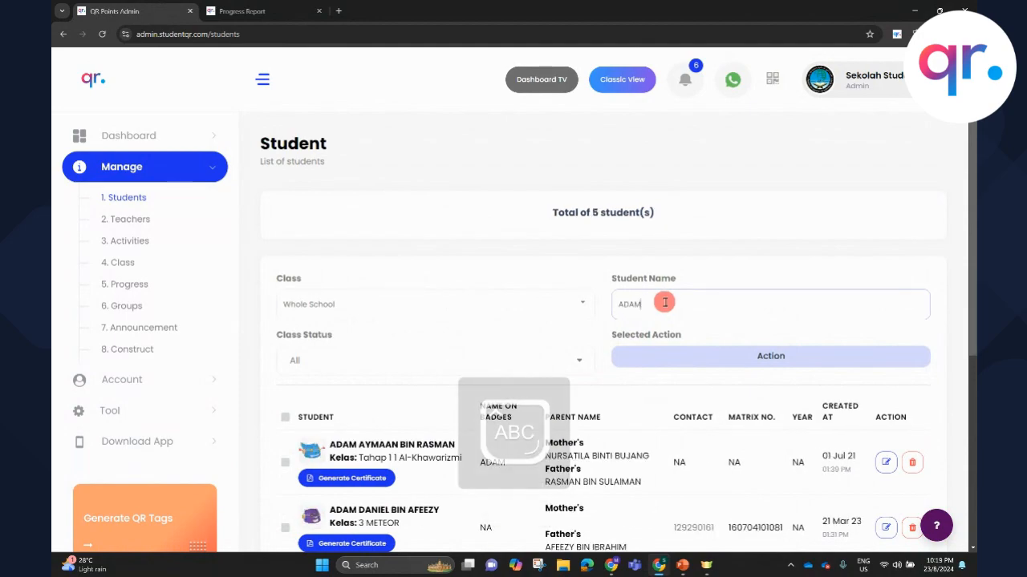
scroll(682, 305, "down", 3)
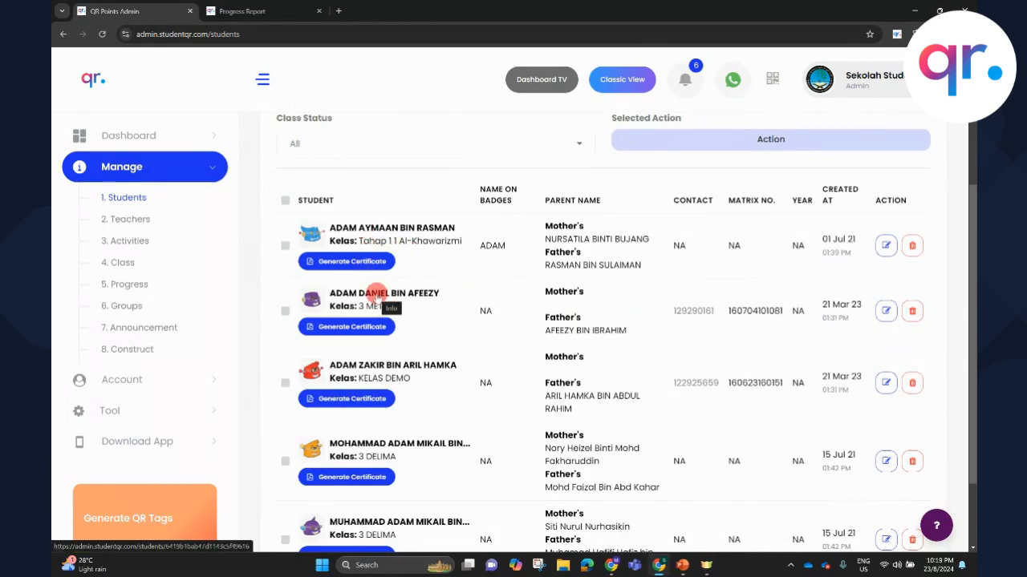
scroll(365, 364, "down", 1)
scroll(353, 365, "up", 2)
scroll(353, 365, "up", 1)
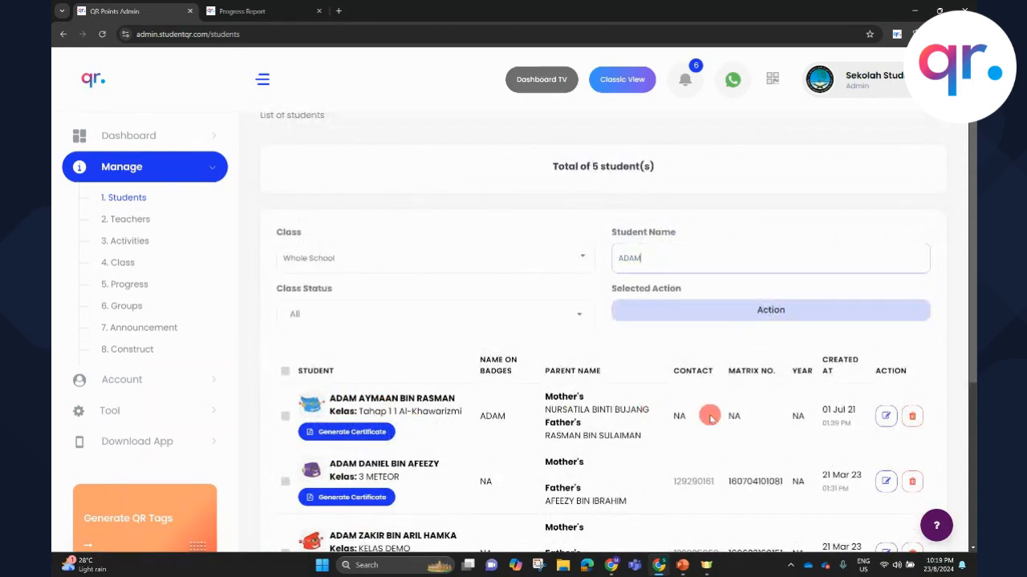
Open the first matching student's record for editing, review the student and parent detail fields, and return to the student list
left_click(886, 416)
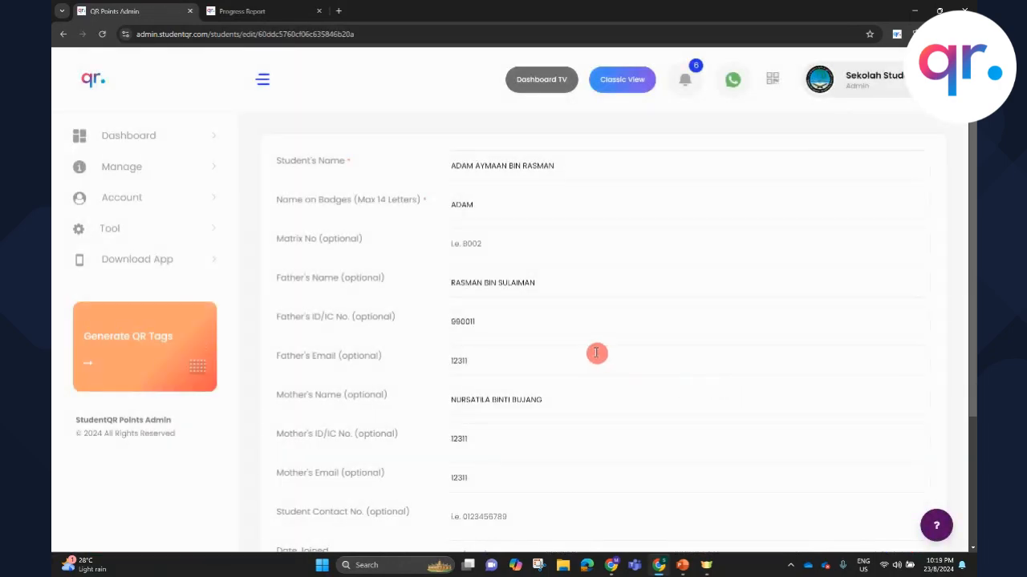
scroll(513, 355, "down", 1)
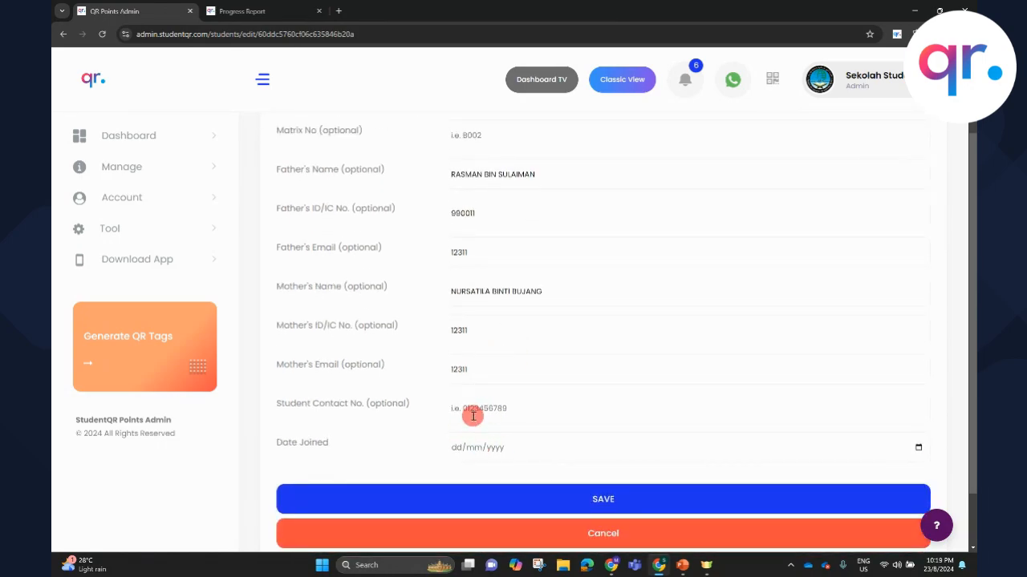
scroll(450, 387, "up", 1)
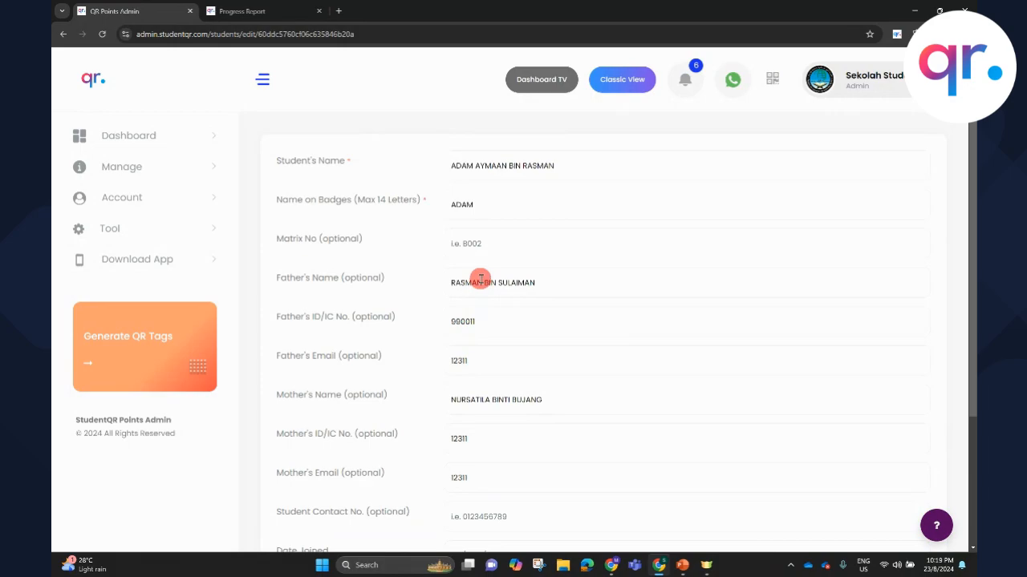
scroll(474, 408, "down", 1)
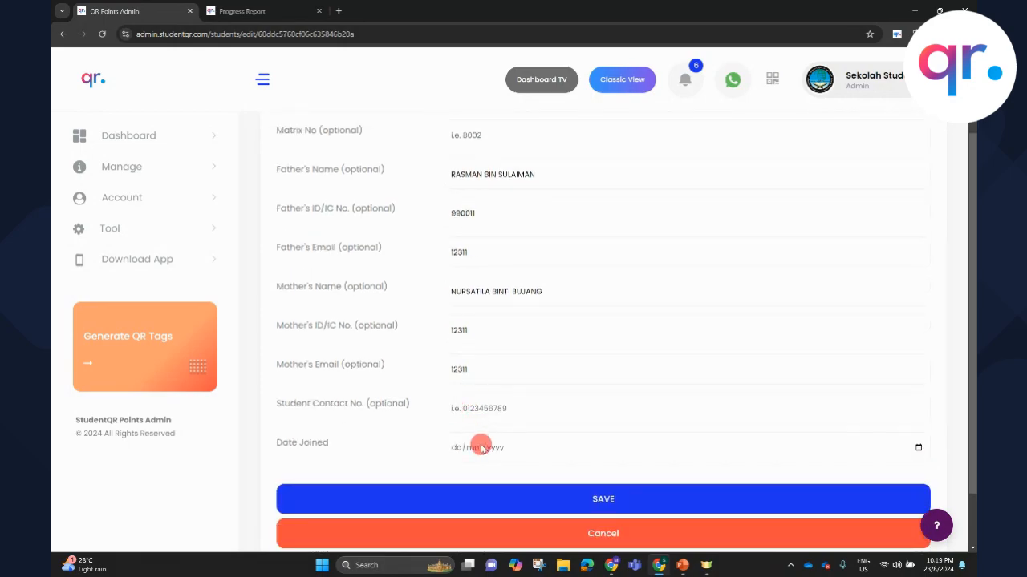
left_click(590, 500)
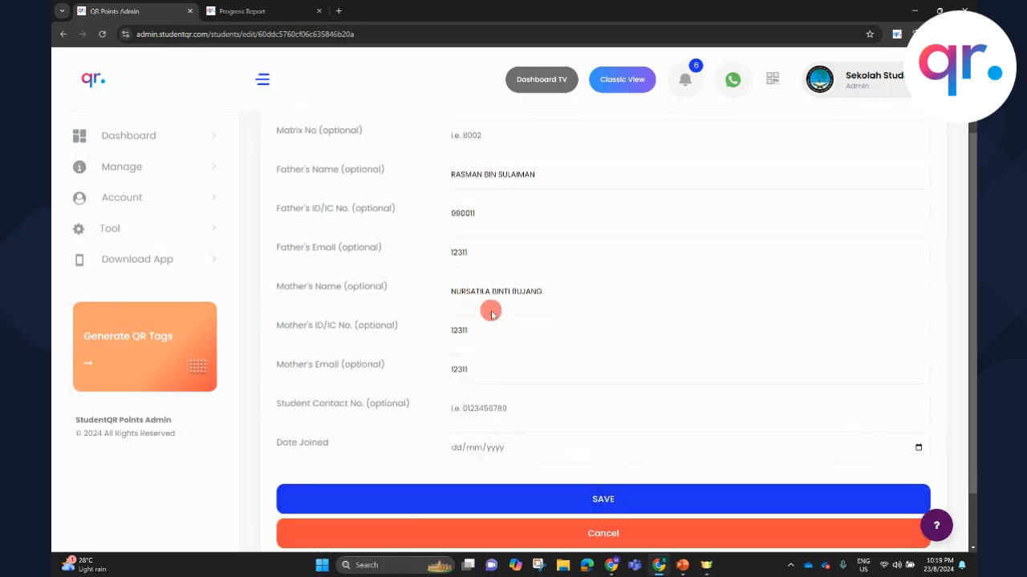
left_click(61, 35)
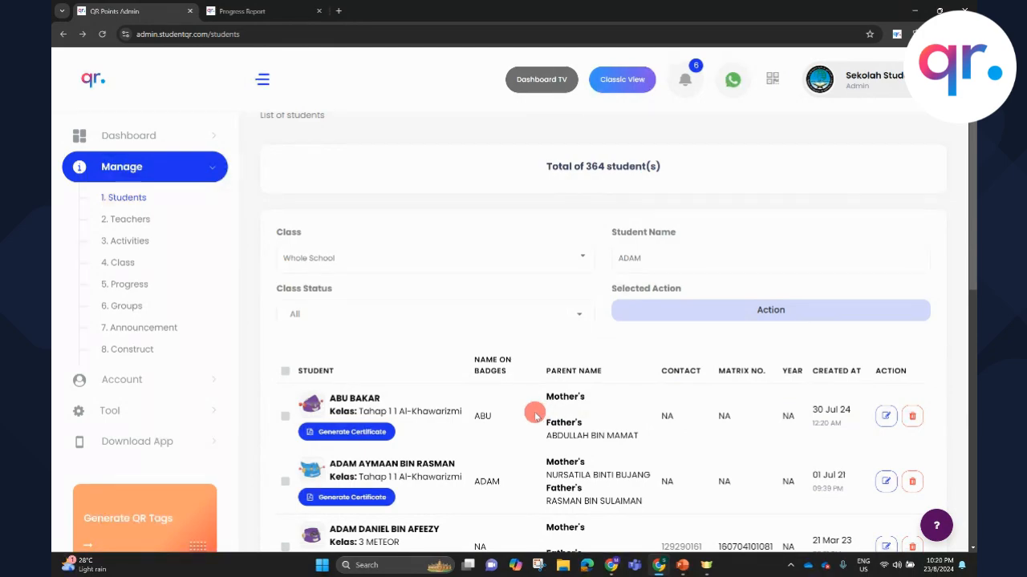
Examine the class and class status filter choices of the student list without changing either filter
left_click(309, 261)
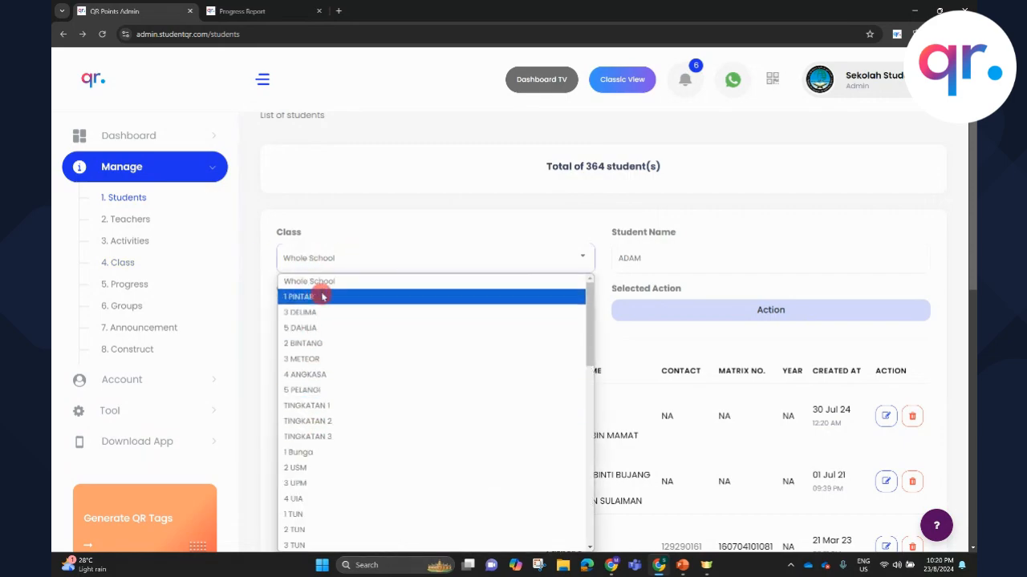
left_click(383, 206)
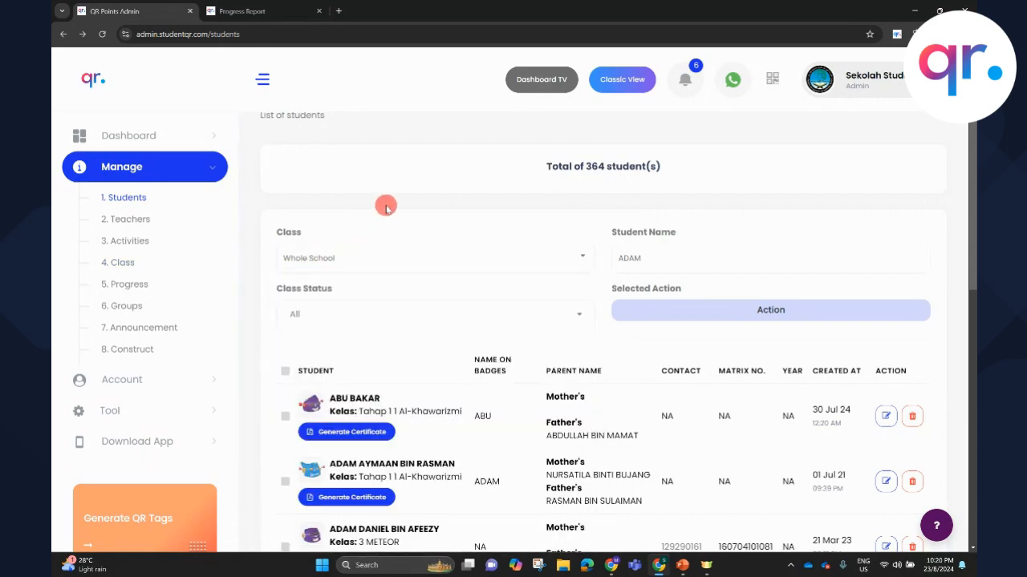
left_click(373, 314)
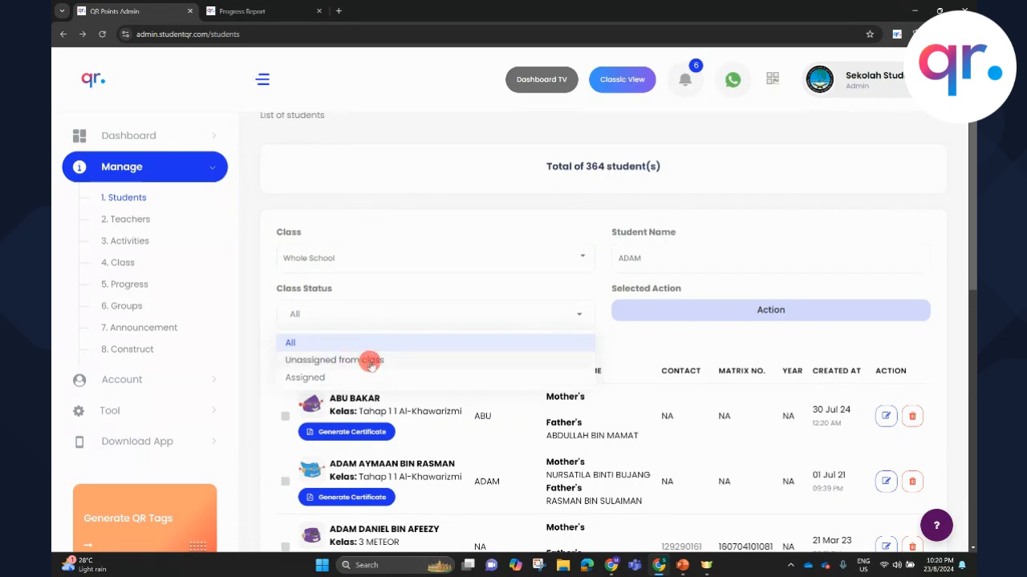
left_click(432, 204)
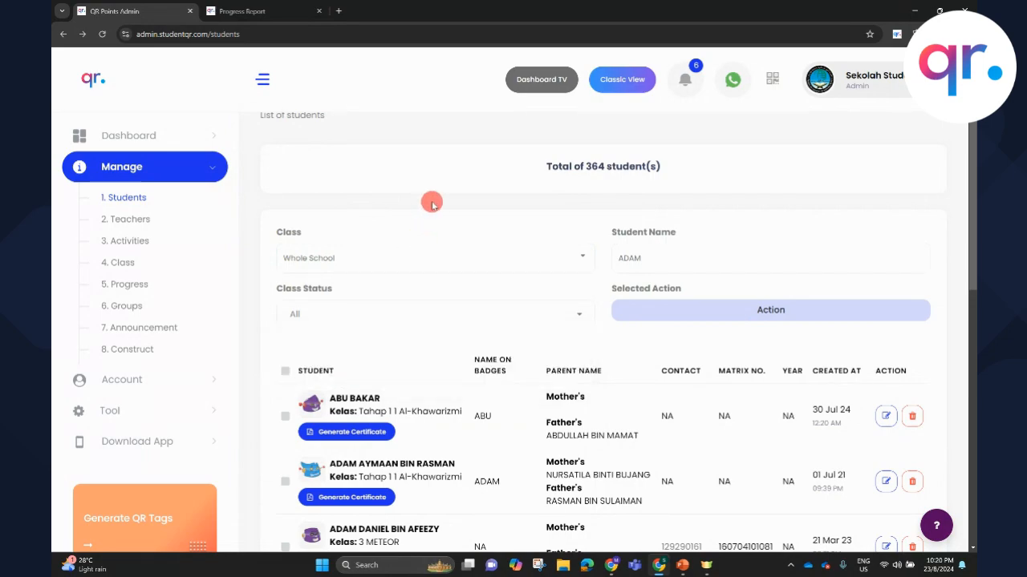
Open the teachers list, promote the sixth listed teacher to school admin, and check that teacher's type in the list
left_click(149, 217)
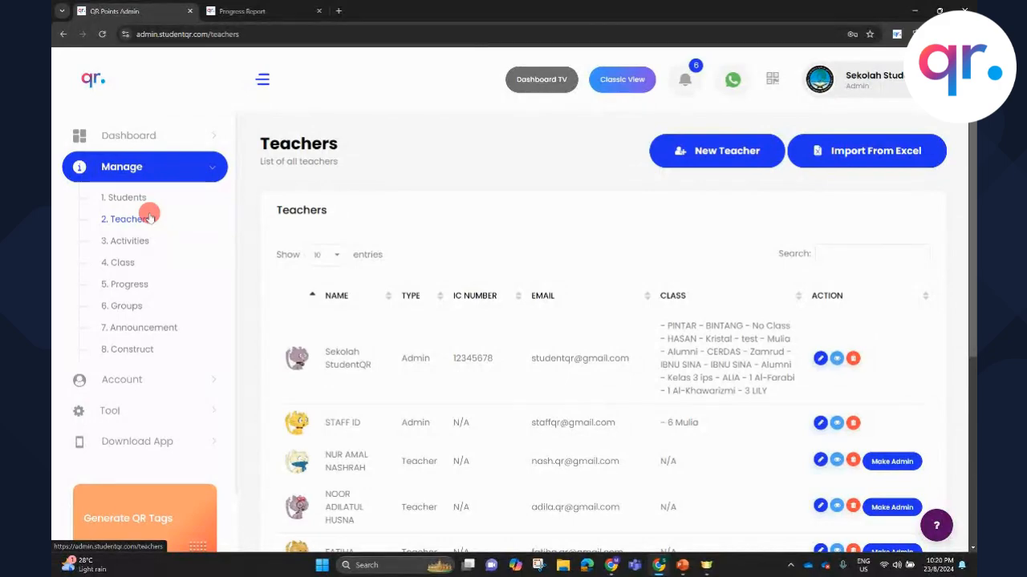
scroll(867, 449, "down", 2)
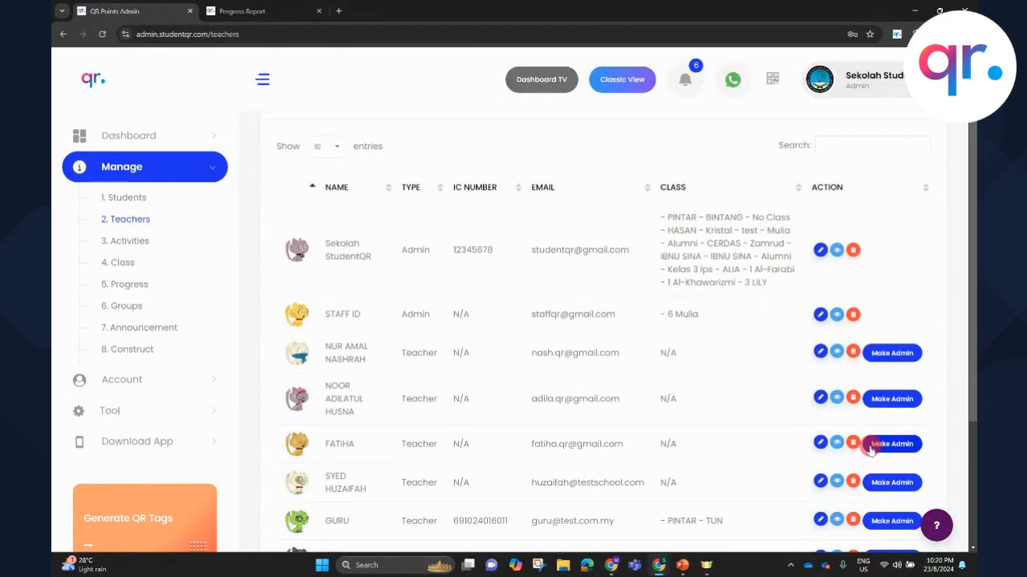
scroll(851, 445, "down", 2)
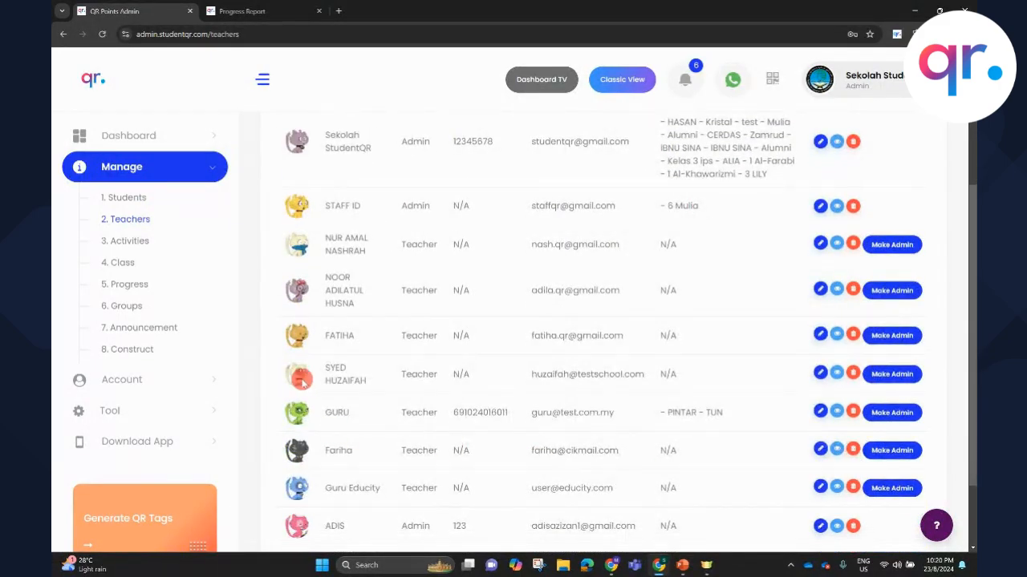
left_click(883, 382)
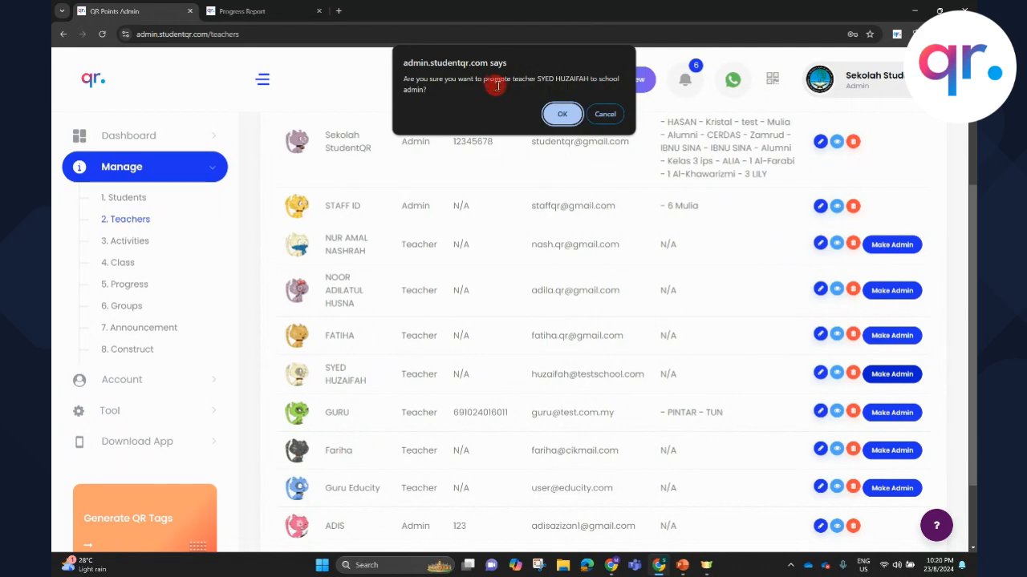
left_click(561, 115)
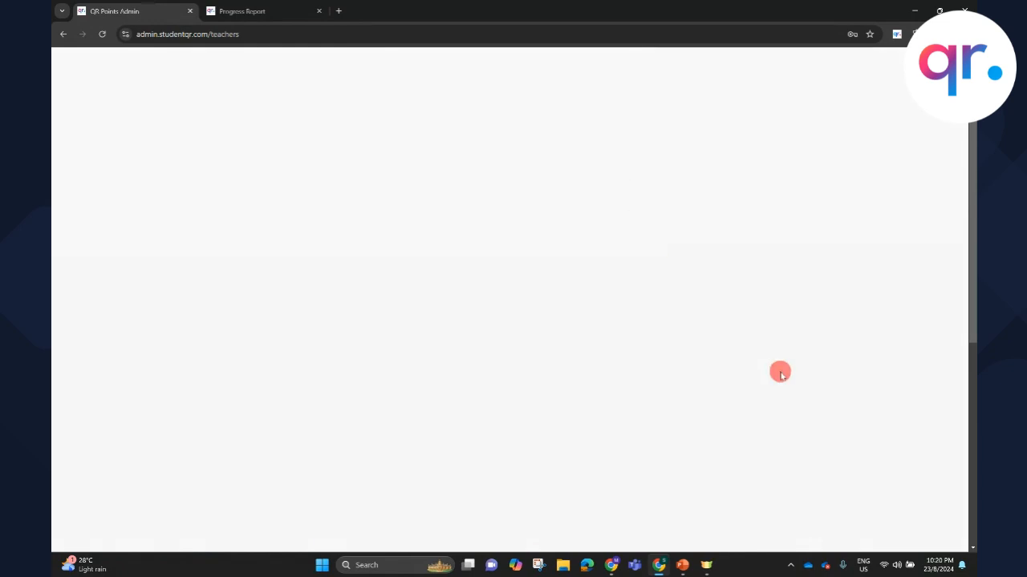
scroll(776, 383, "down", 3)
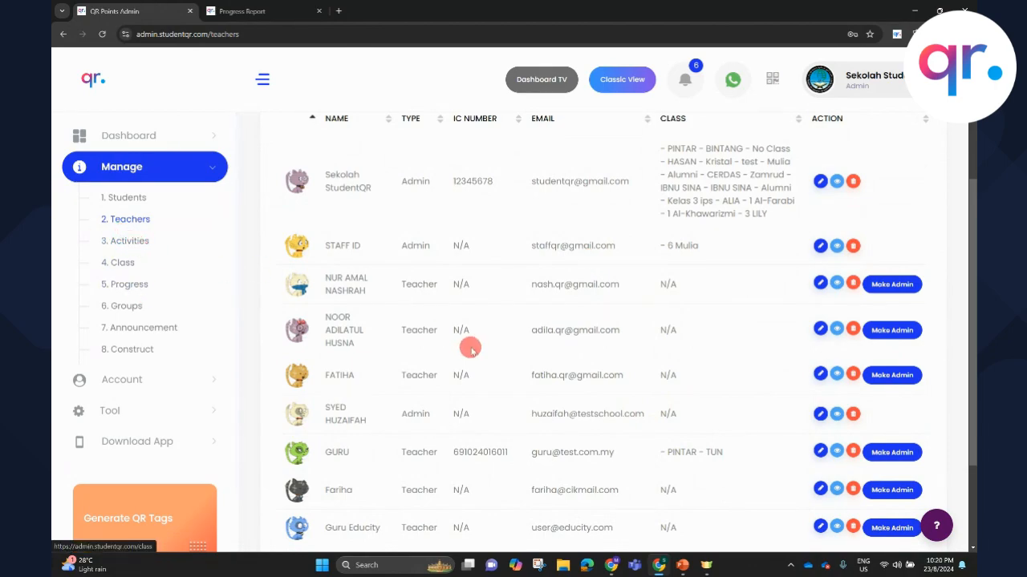
scroll(498, 399, "down", 1)
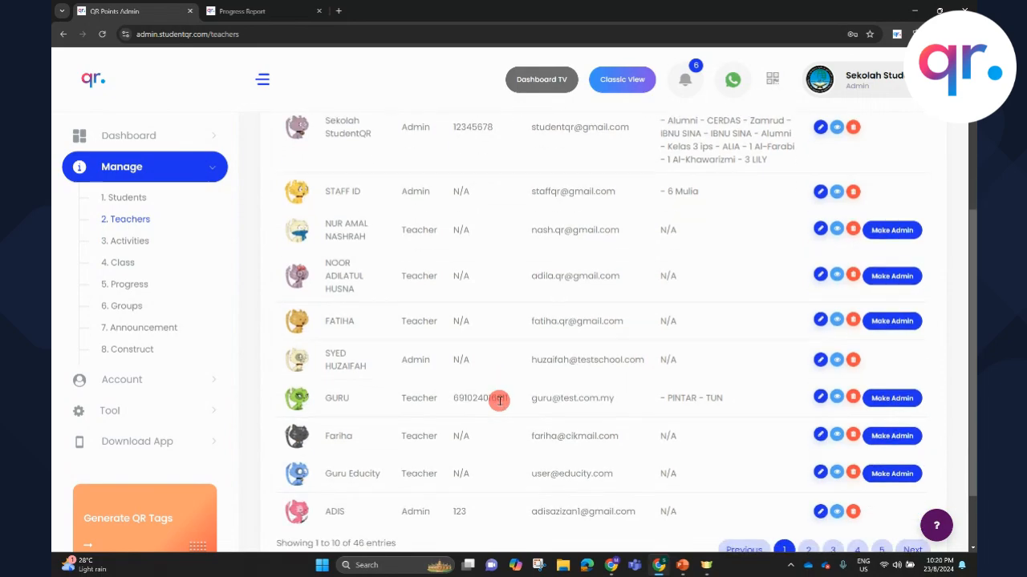
scroll(715, 366, "down", 1)
Examine the new teacher form, trying N/A as the Teacher IC without saving, and review the Excel import instructions for teachers
scroll(715, 366, "up", 5)
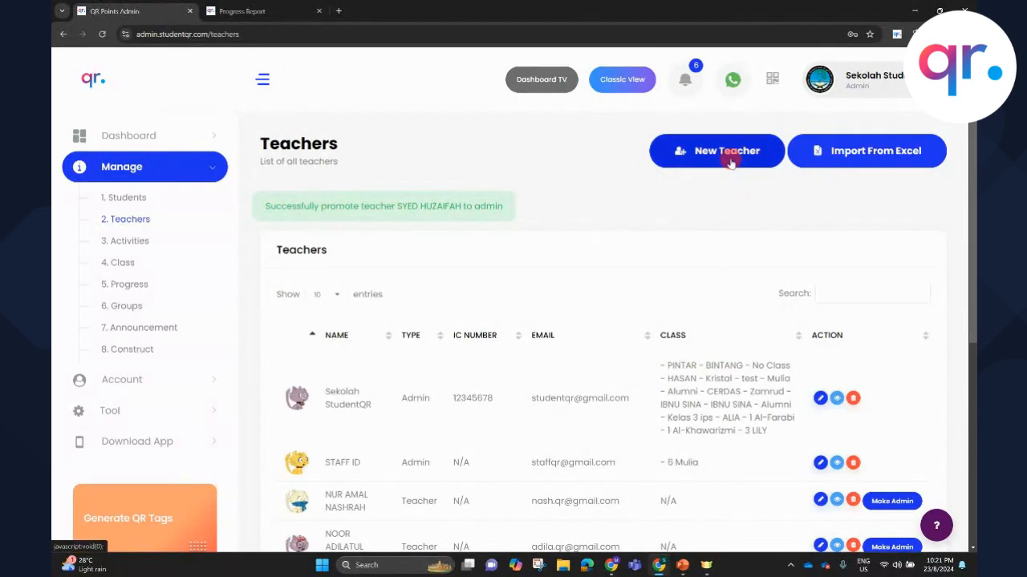
left_click(727, 153)
left_click(505, 139)
left_click(441, 142)
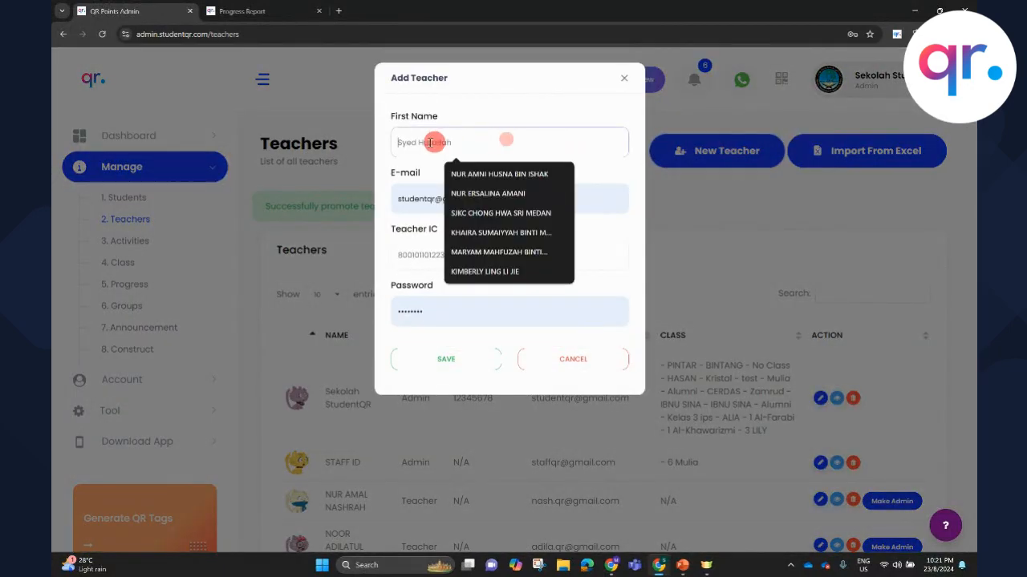
left_click(410, 194)
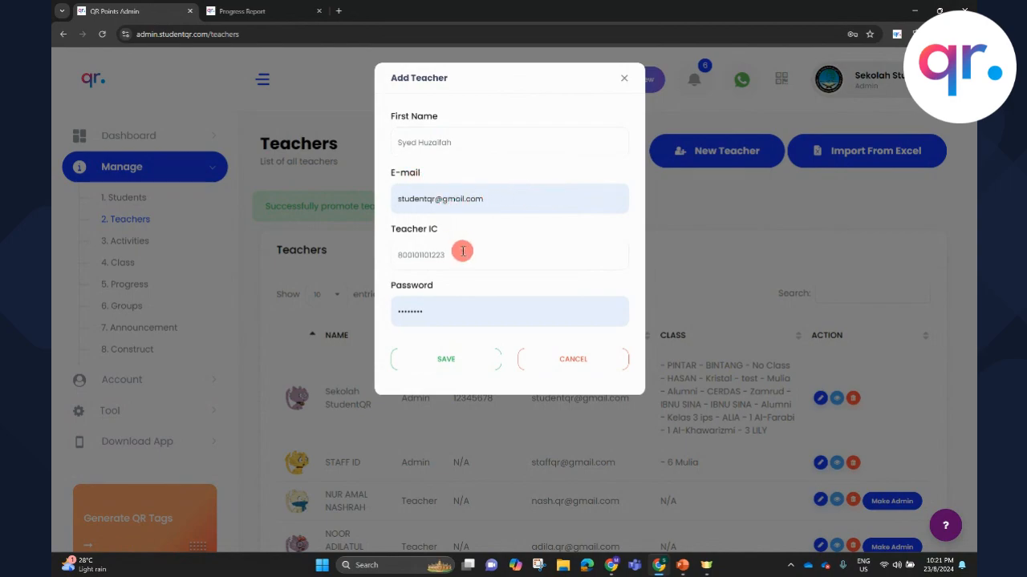
left_click(463, 252)
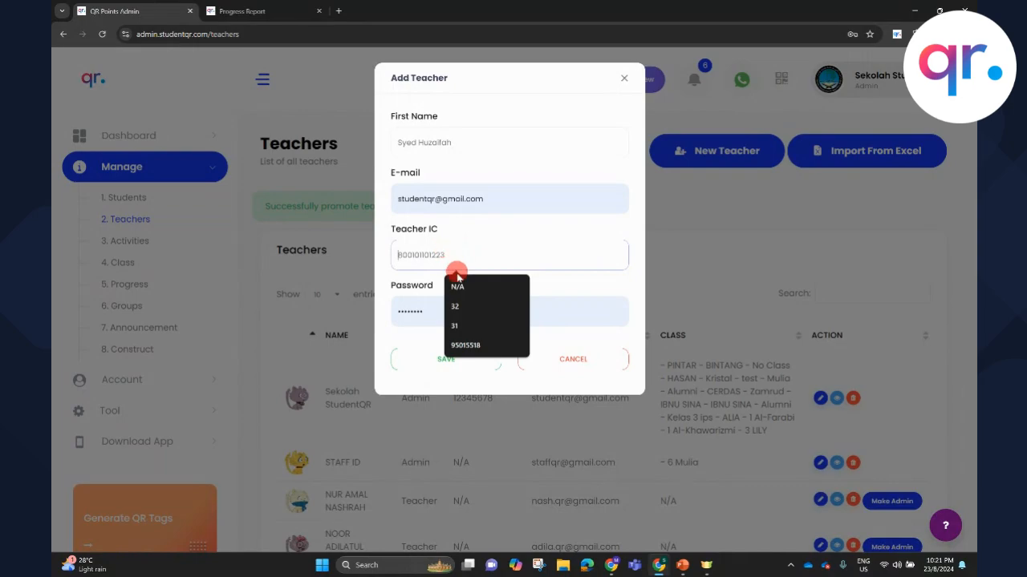
left_click(457, 286)
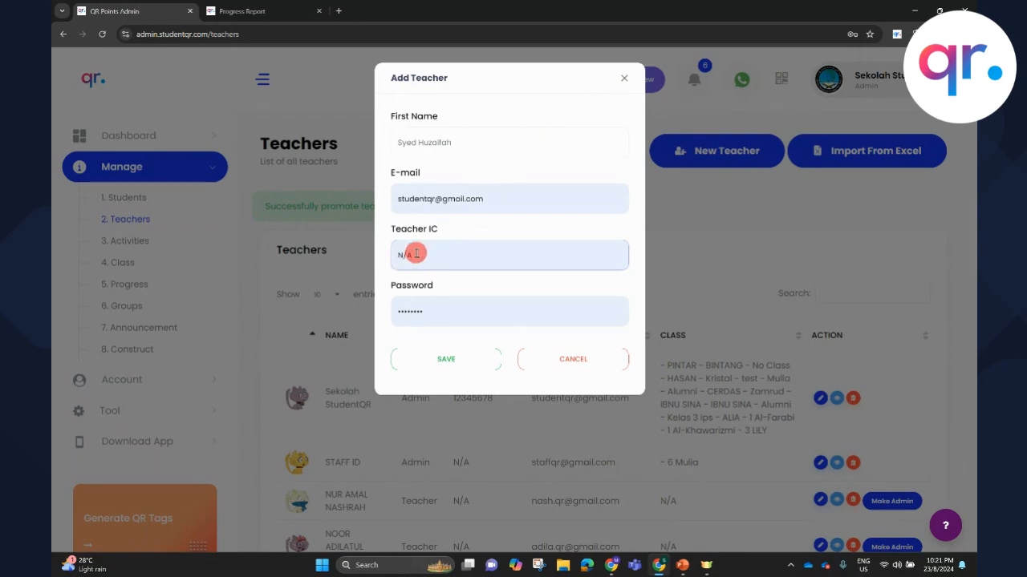
left_click(623, 79)
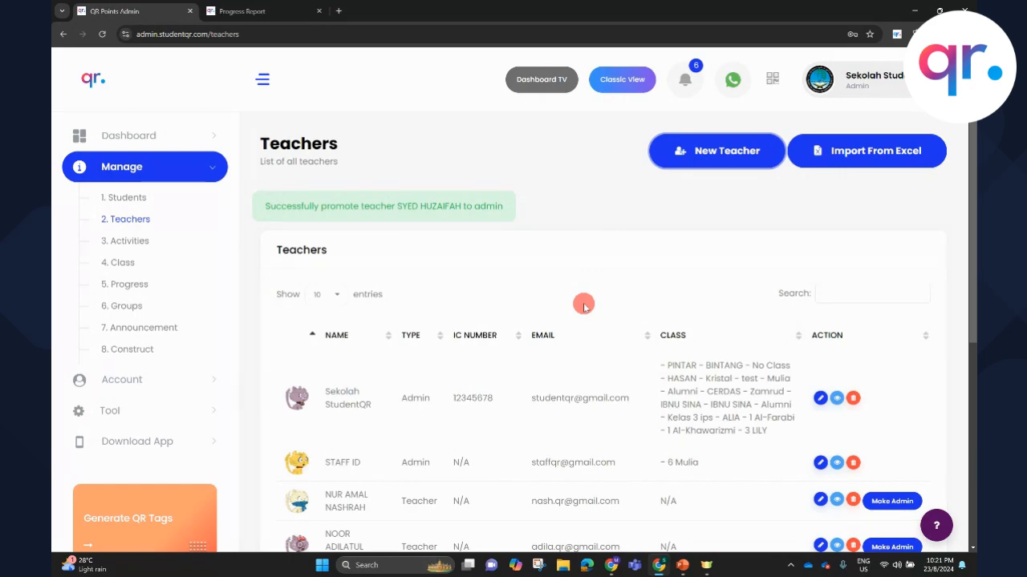
left_click(849, 160)
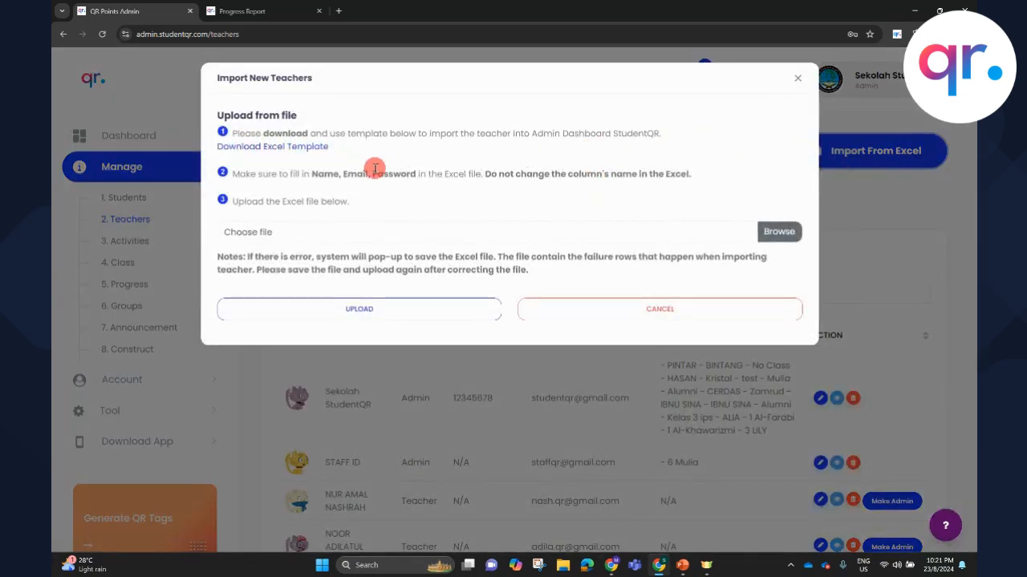
left_click(798, 79)
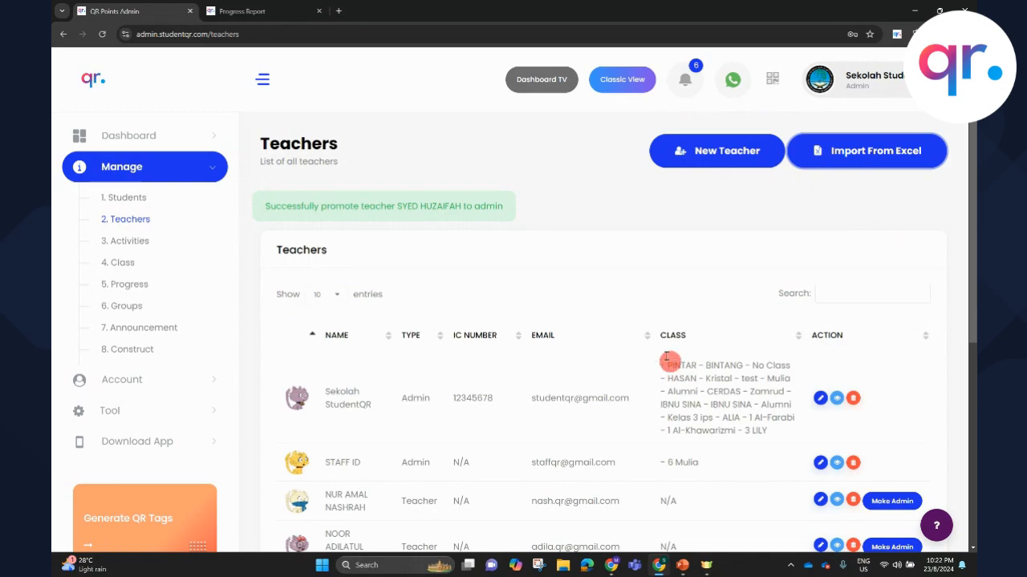
Open the activities list and examine its data type filters and activity entries
left_click(148, 242)
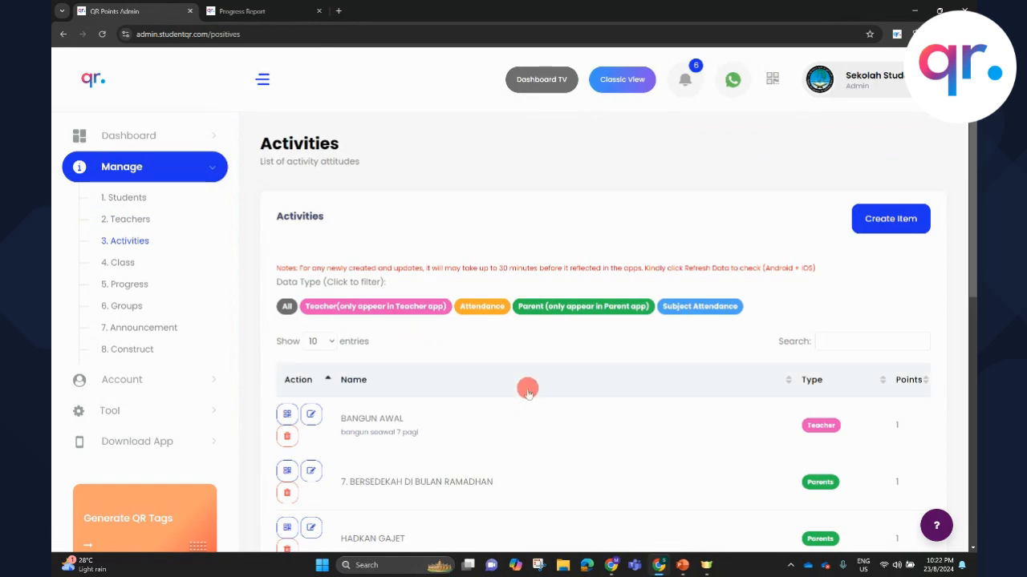
scroll(528, 391, "down", 2)
Switch to the STUDENT QR slide show in PowerPoint, go back through its last slides, and return to the normal editing view
mouse_move(682, 565)
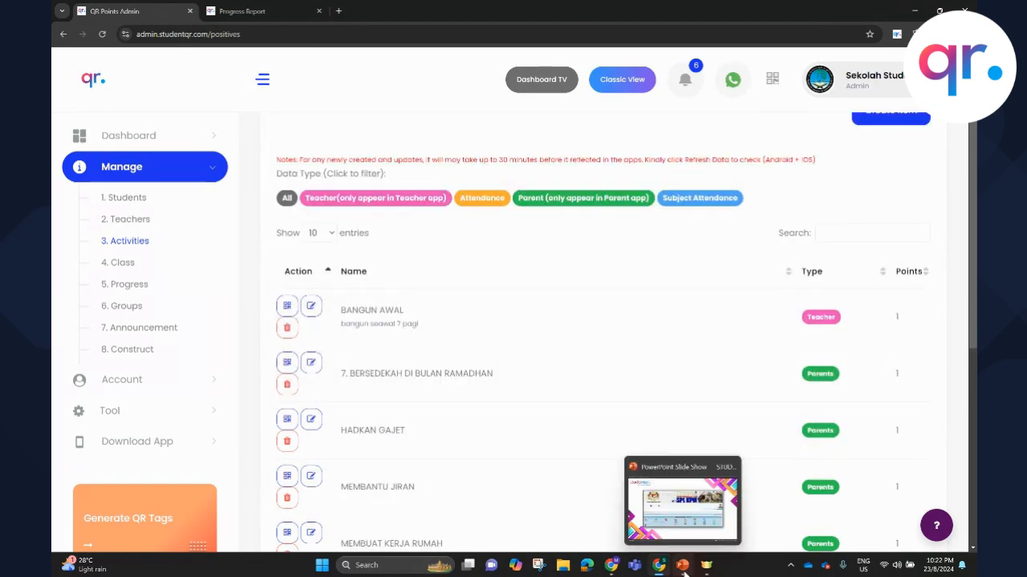
left_click(691, 544)
key("Left")
key("Left")
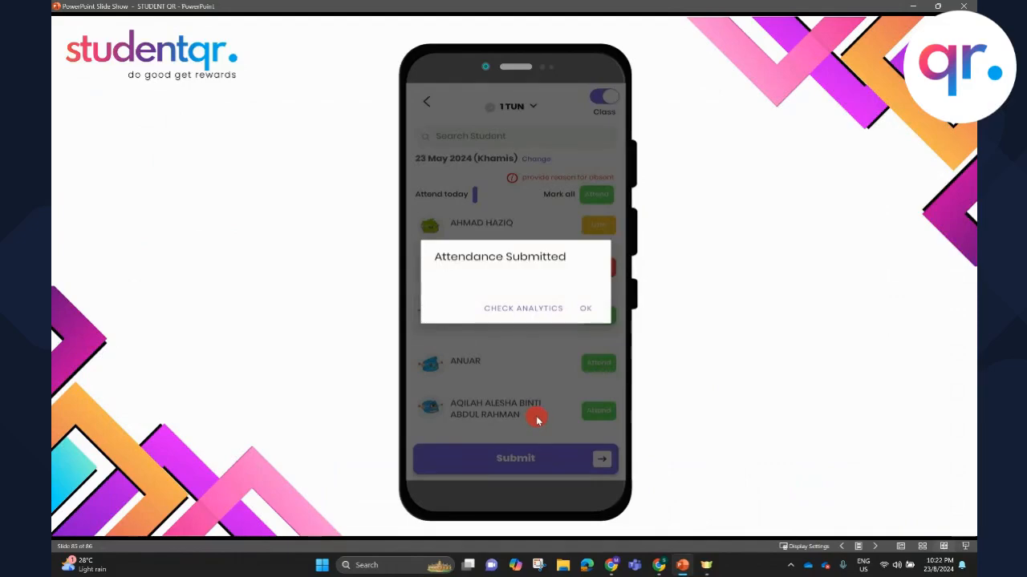
key("Left")
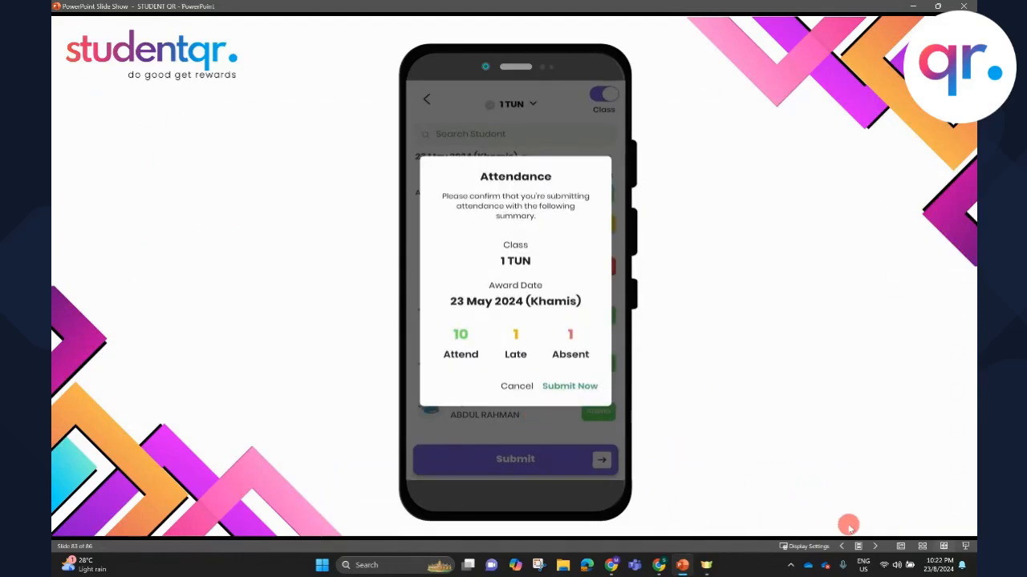
left_click(900, 546)
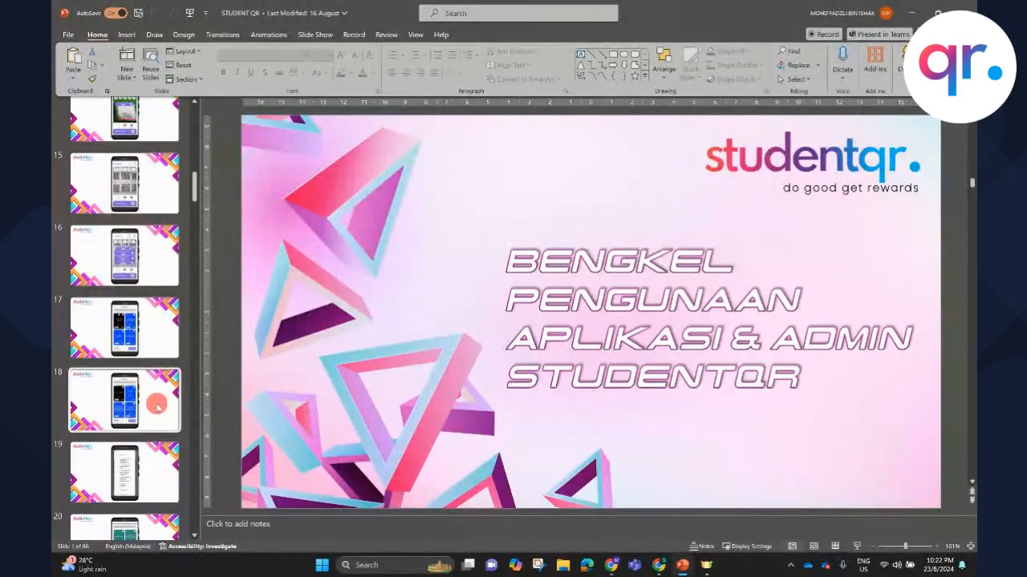
Present slide 18 of the STUDENT QR deck, showing the app's activity cards, and switch back to the activities page in Chrome
left_click(156, 401)
left_click(835, 546)
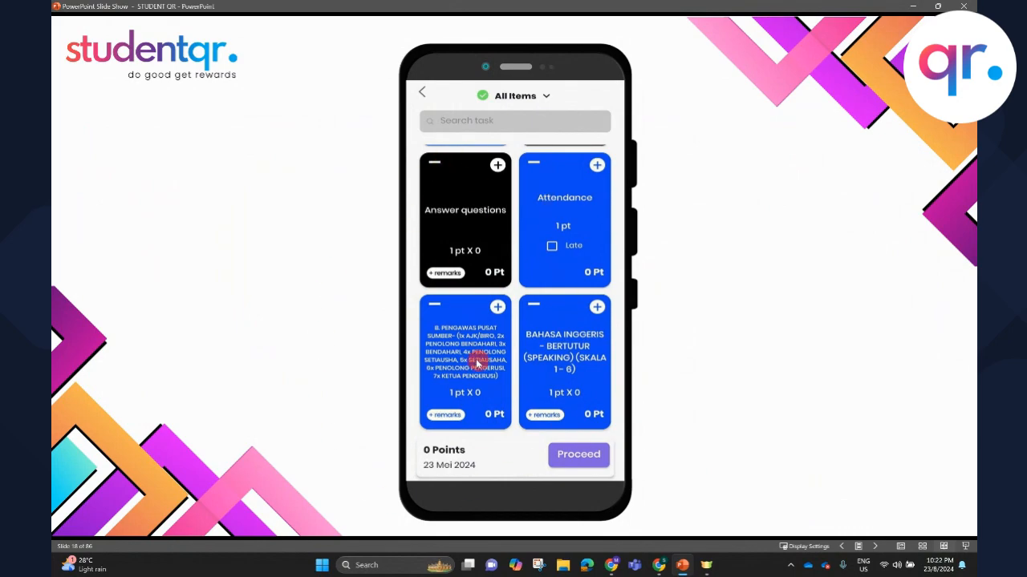
mouse_move(666, 550)
left_click(669, 523)
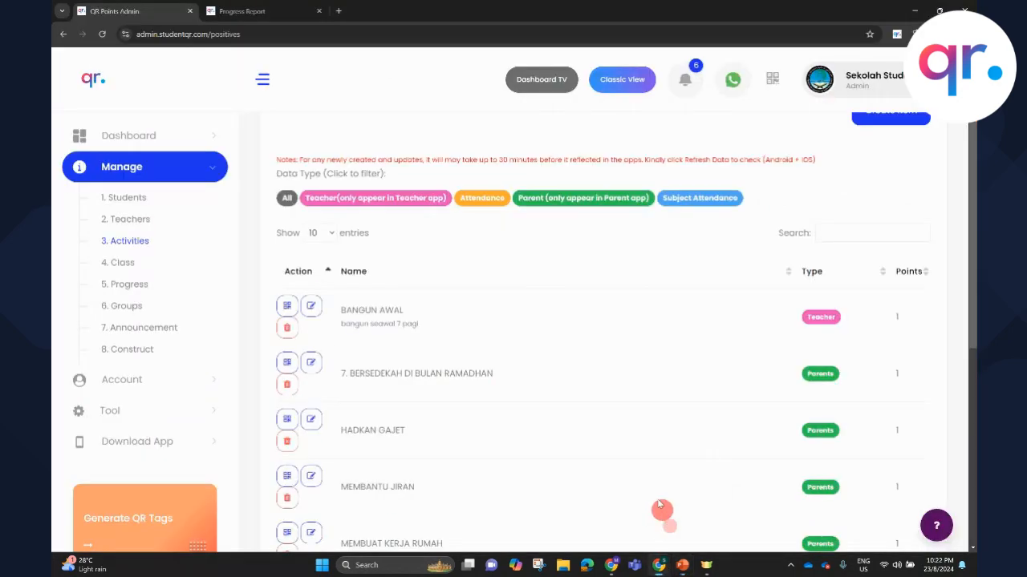
scroll(603, 350, "up", 1)
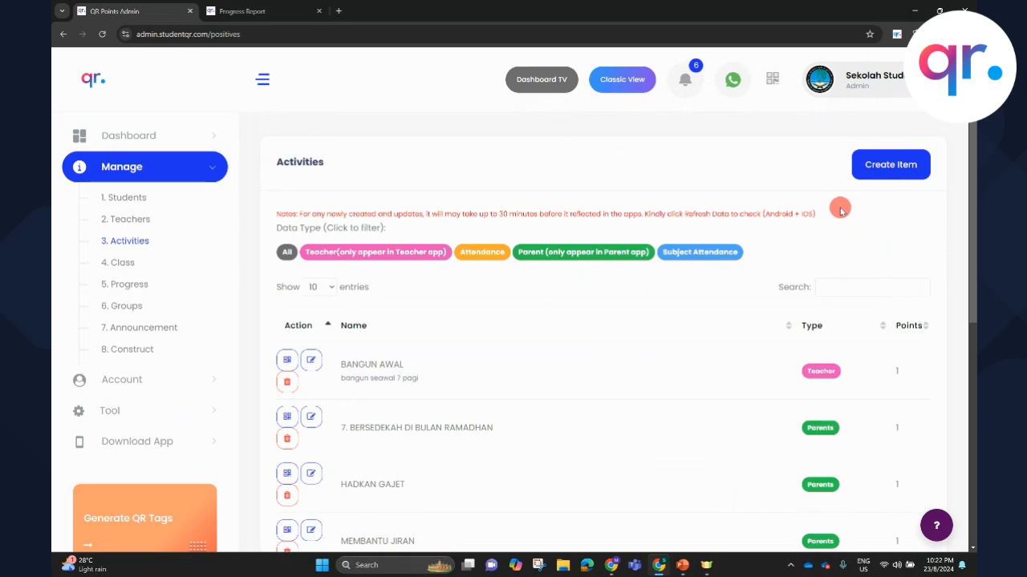
Start a new activity item named BANGUN PAGI AWAL with a points weight of 1 and the Normal item type
left_click(899, 168)
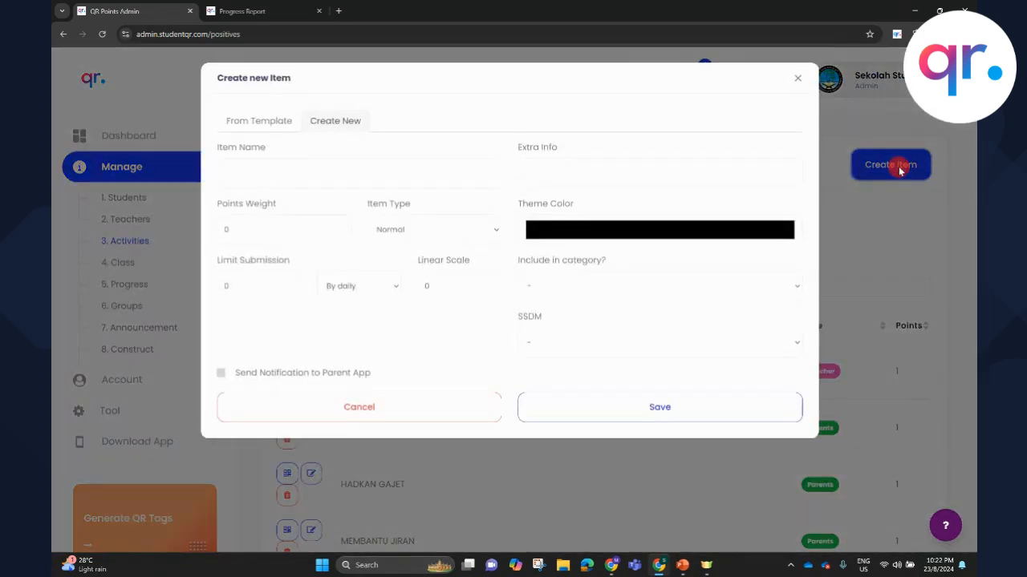
left_click(342, 168)
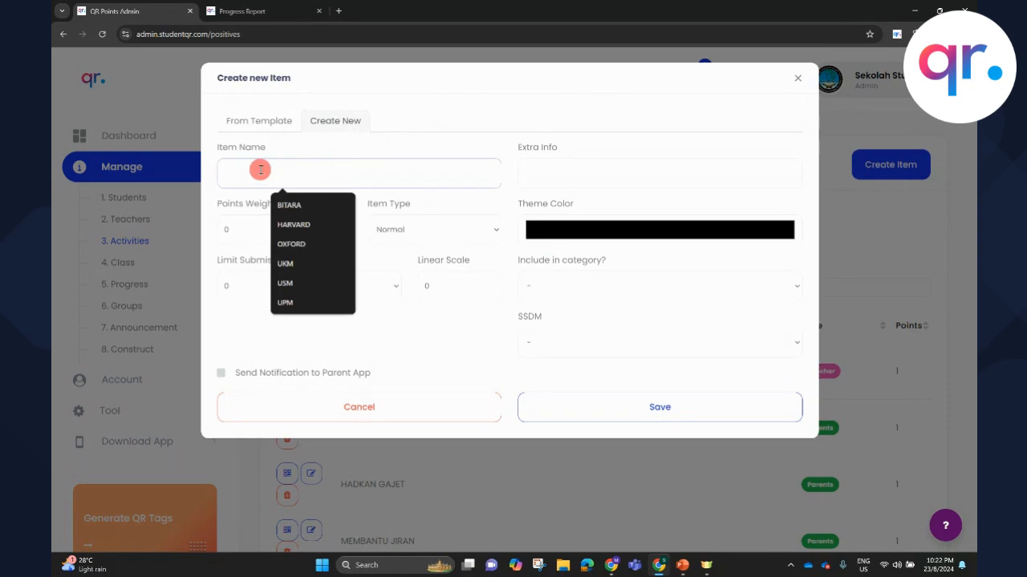
type("BANGUN PAGI AWAL")
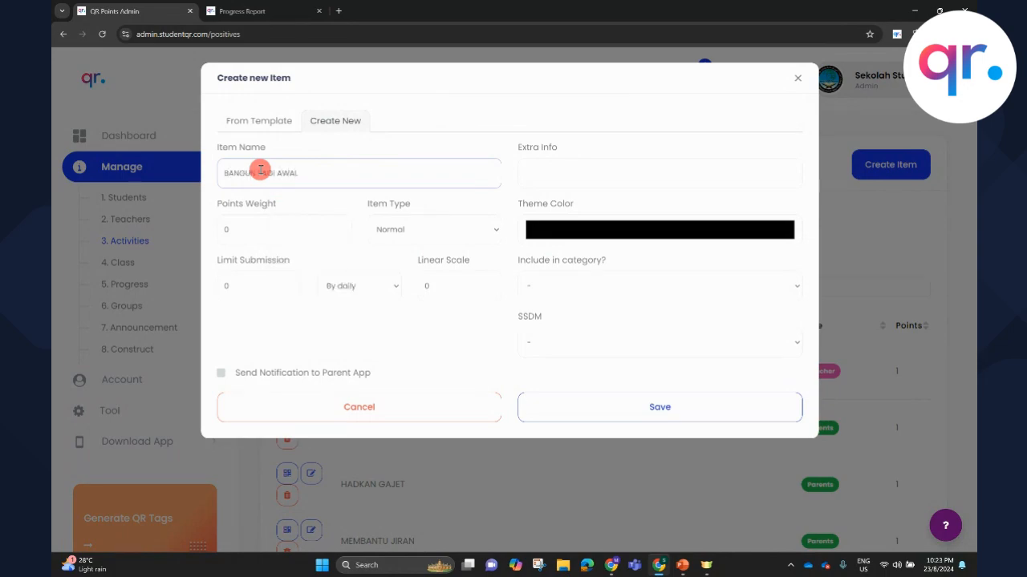
left_click(259, 227)
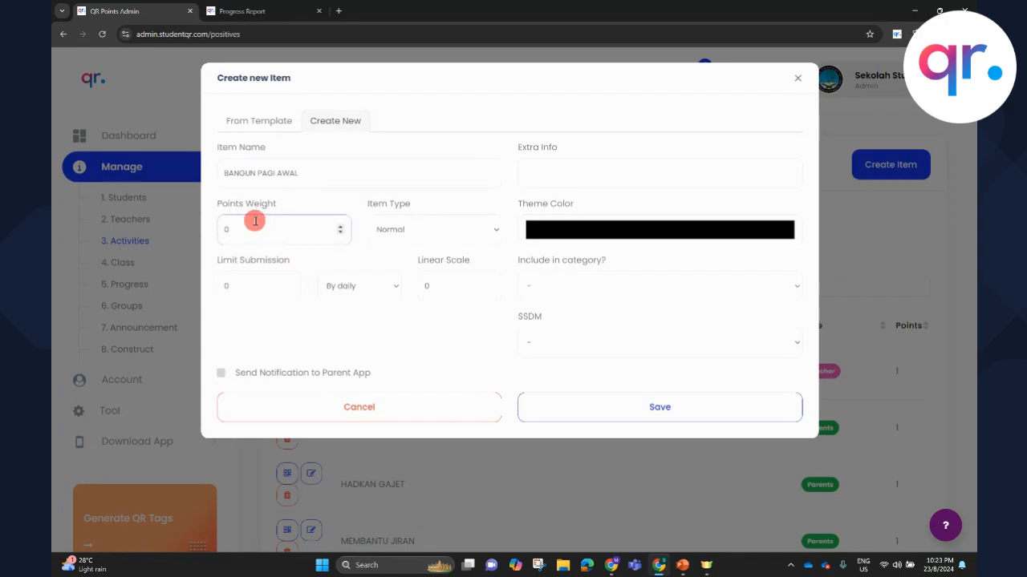
left_click_drag(238, 227, 219, 228)
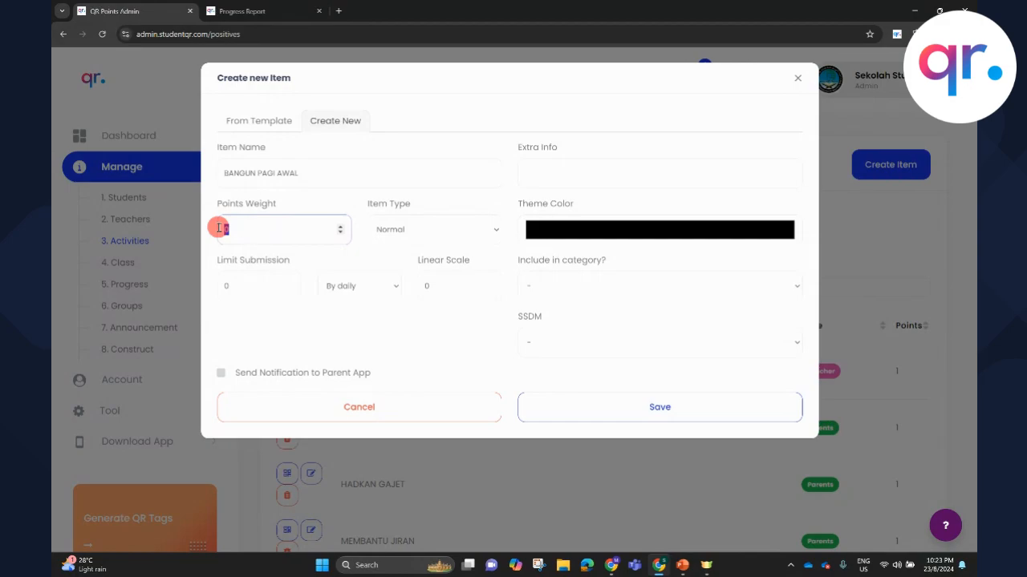
type("1")
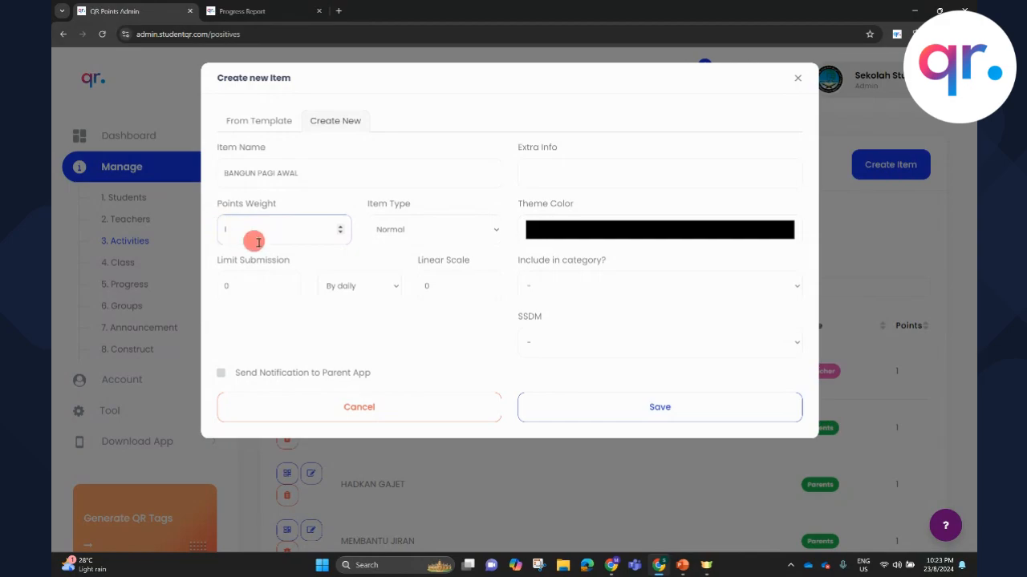
left_click(426, 240)
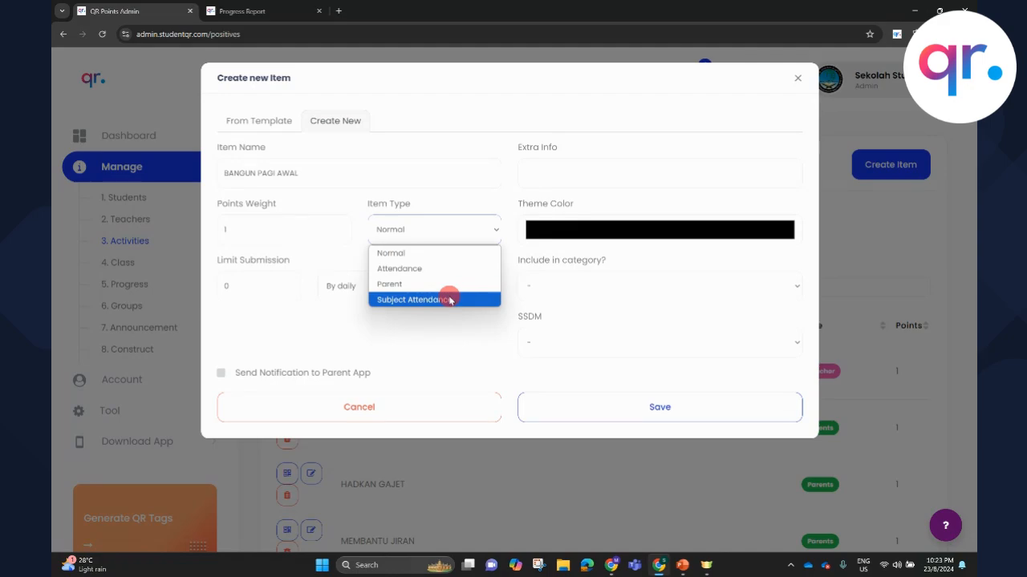
left_click(435, 253)
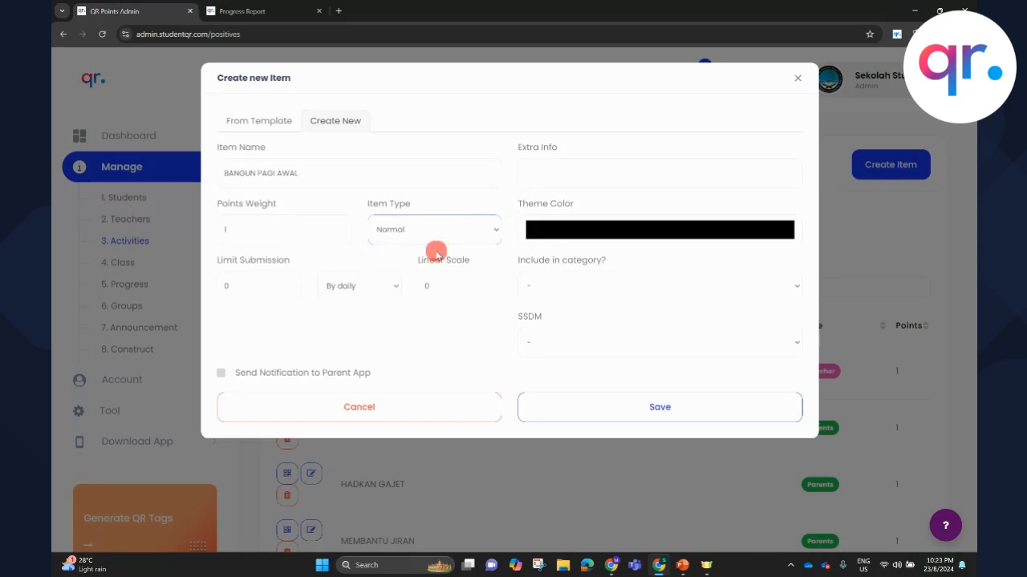
Set the item's theme color to purple (RGB 161, 8, 231), comparing it with the activity cards on the PowerPoint slide
left_click(584, 235)
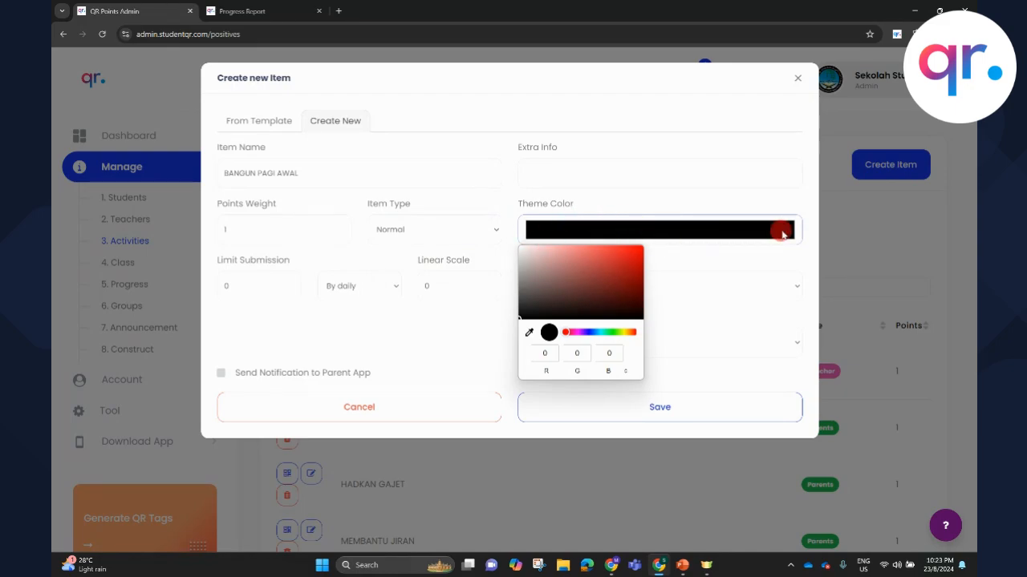
mouse_move(681, 565)
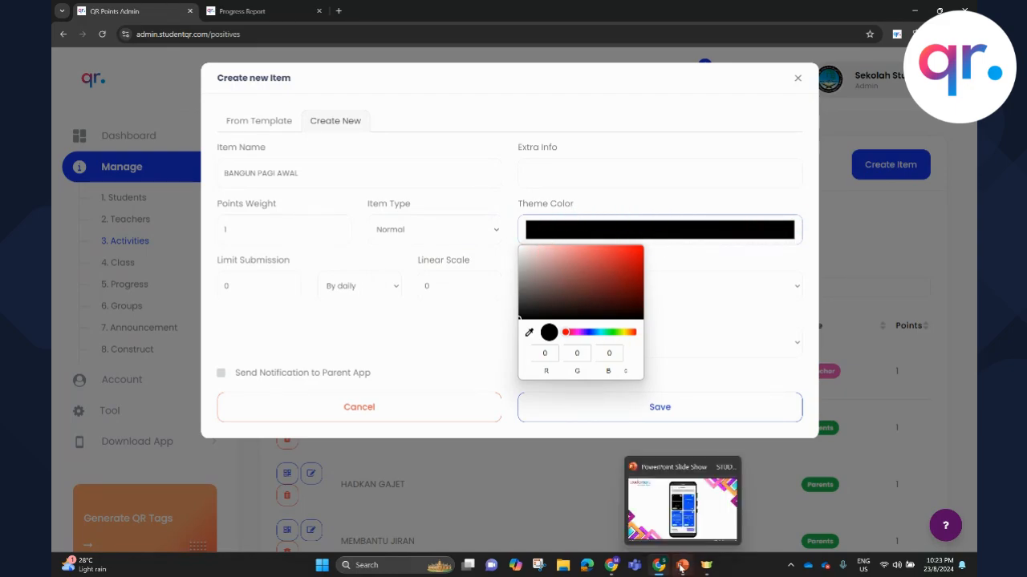
left_click(702, 523)
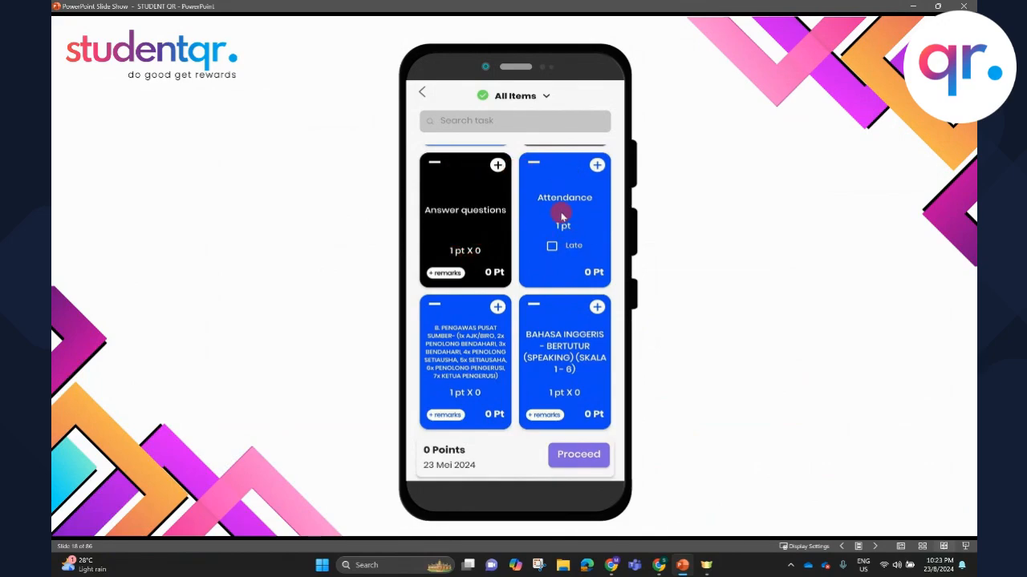
mouse_move(658, 565)
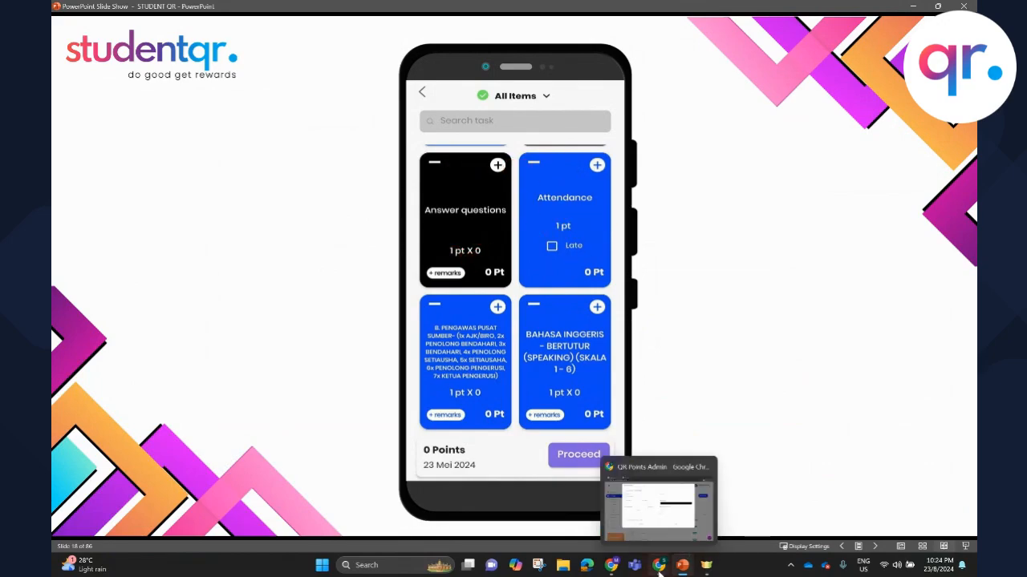
left_click(667, 523)
left_click(703, 219)
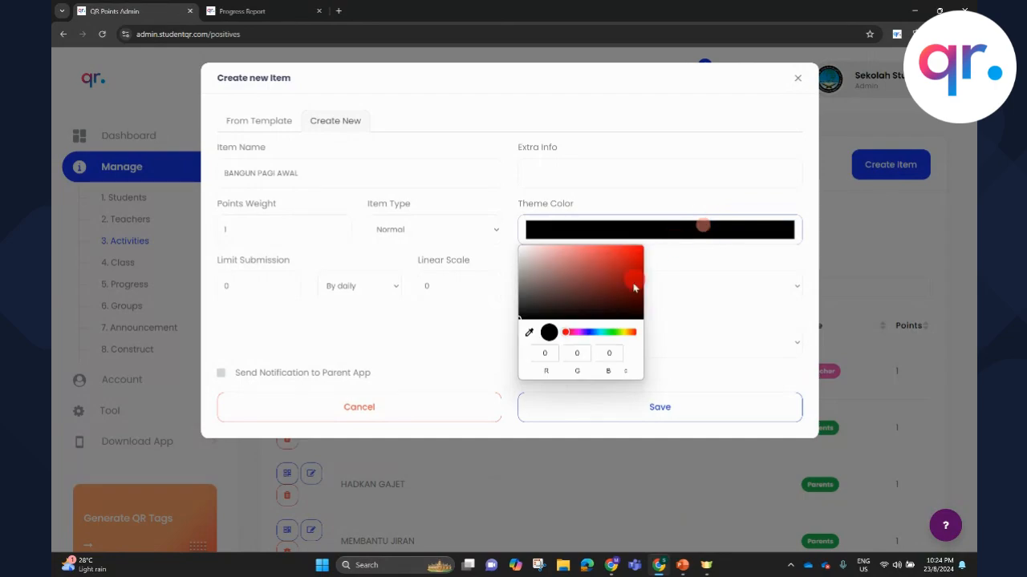
left_click(581, 332)
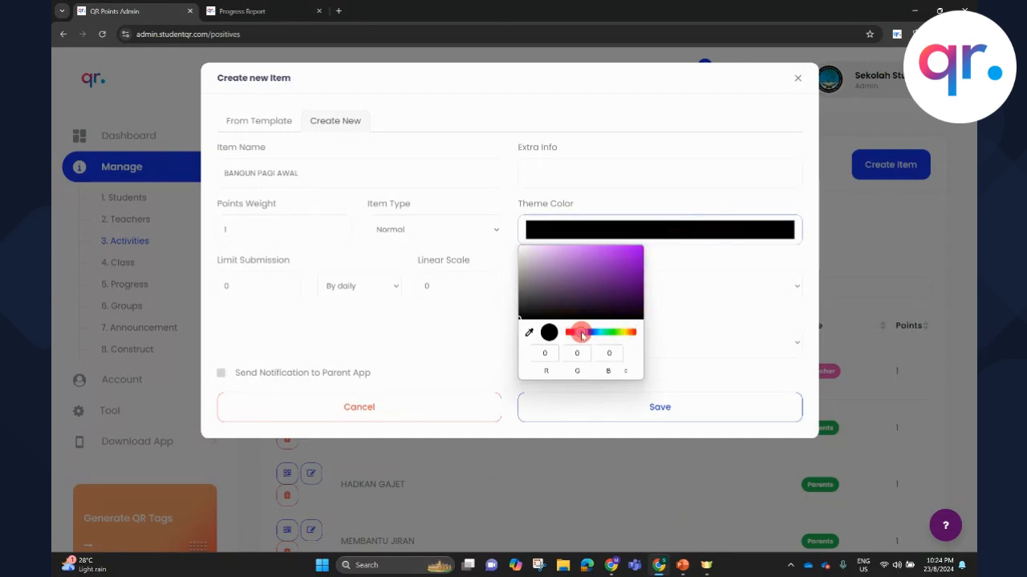
left_click(638, 254)
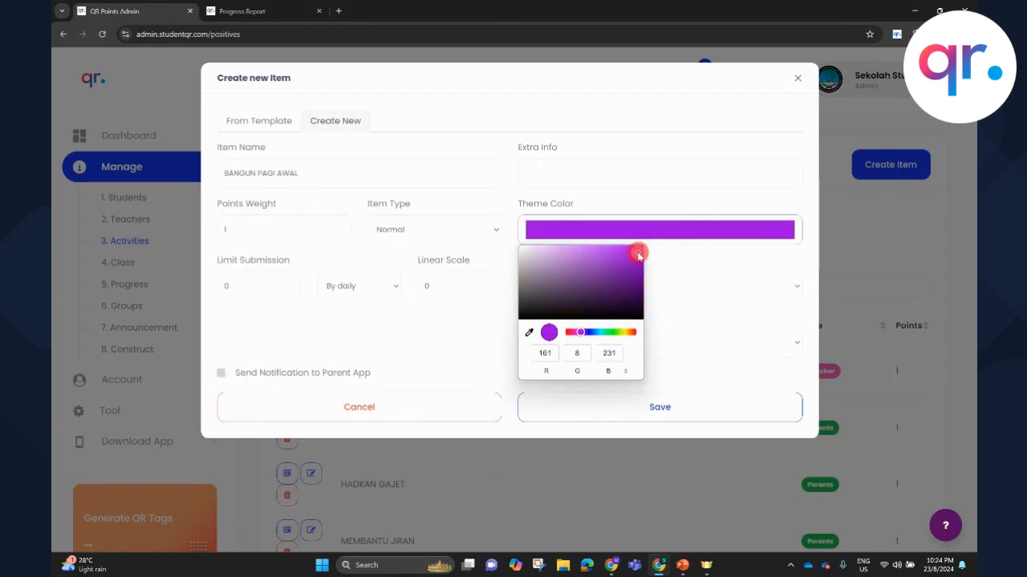
left_click(672, 378)
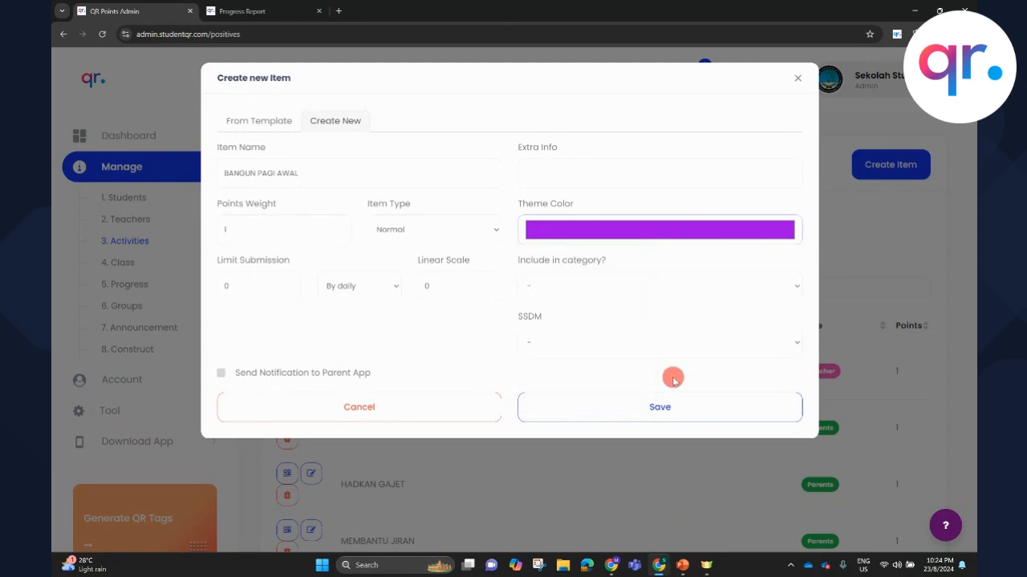
left_click(682, 564)
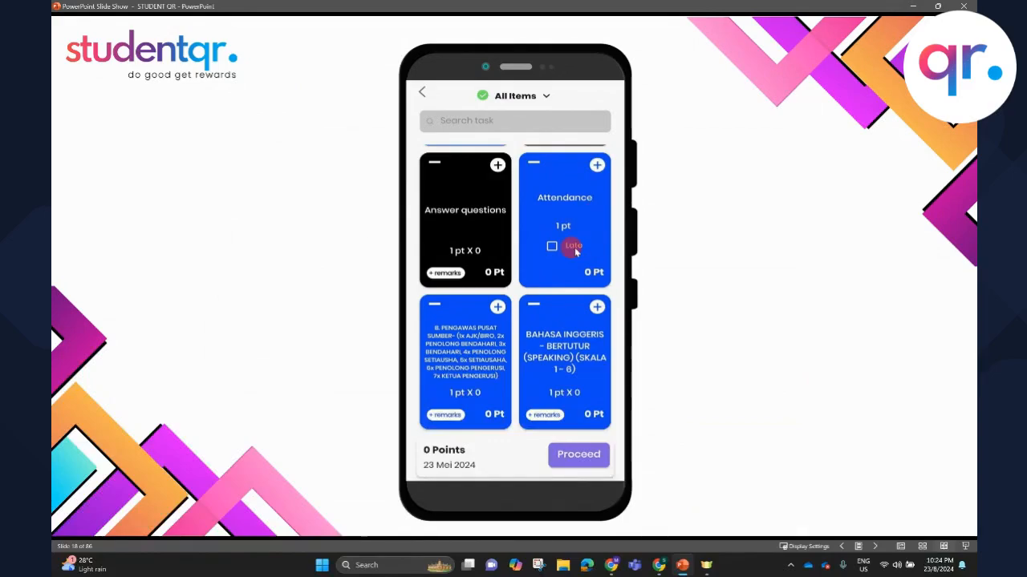
left_click(659, 565)
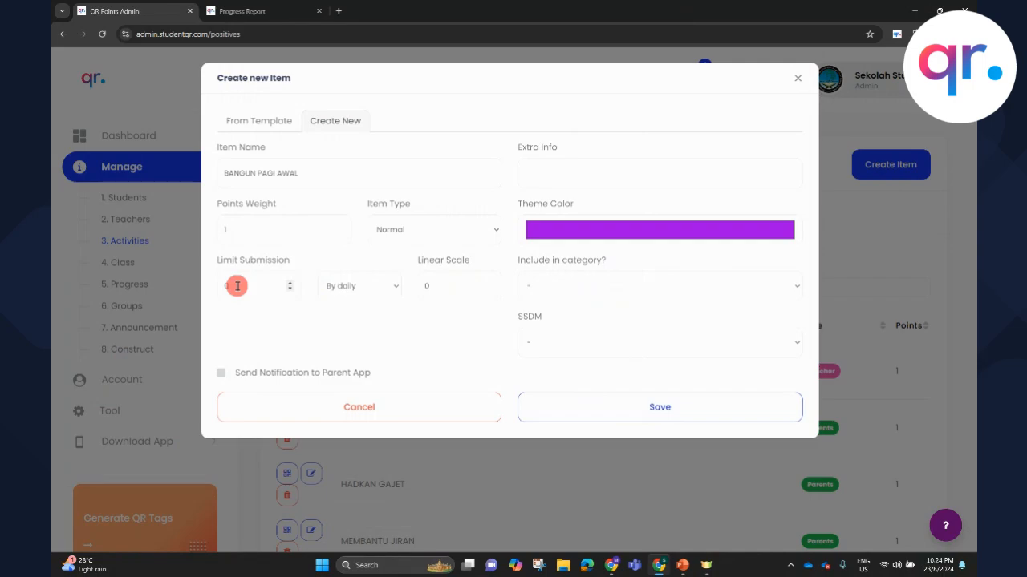
Examine the submission limit periods and the available categories for the new item without changing them
left_click(343, 284)
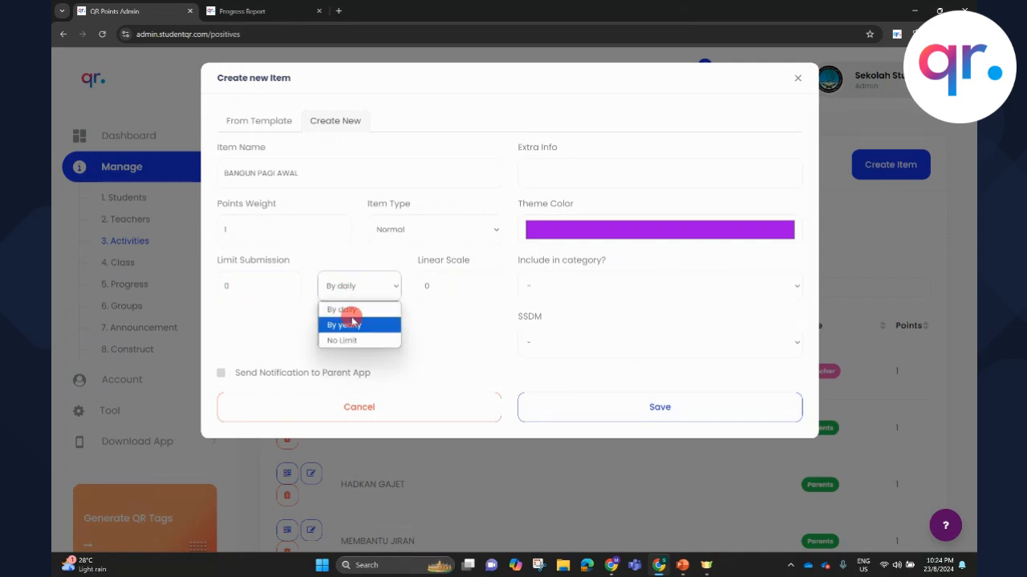
left_click(424, 327)
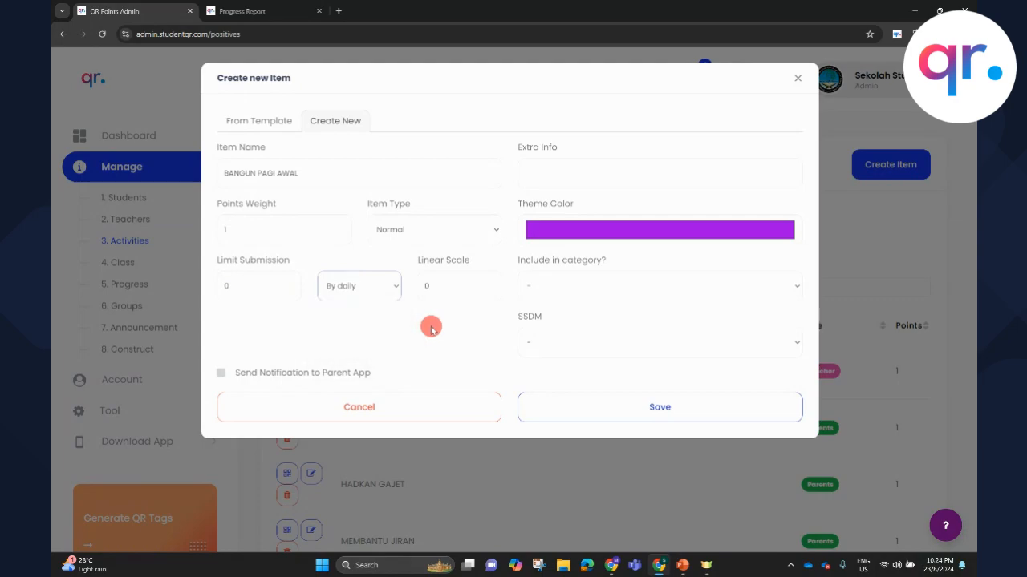
left_click(561, 289)
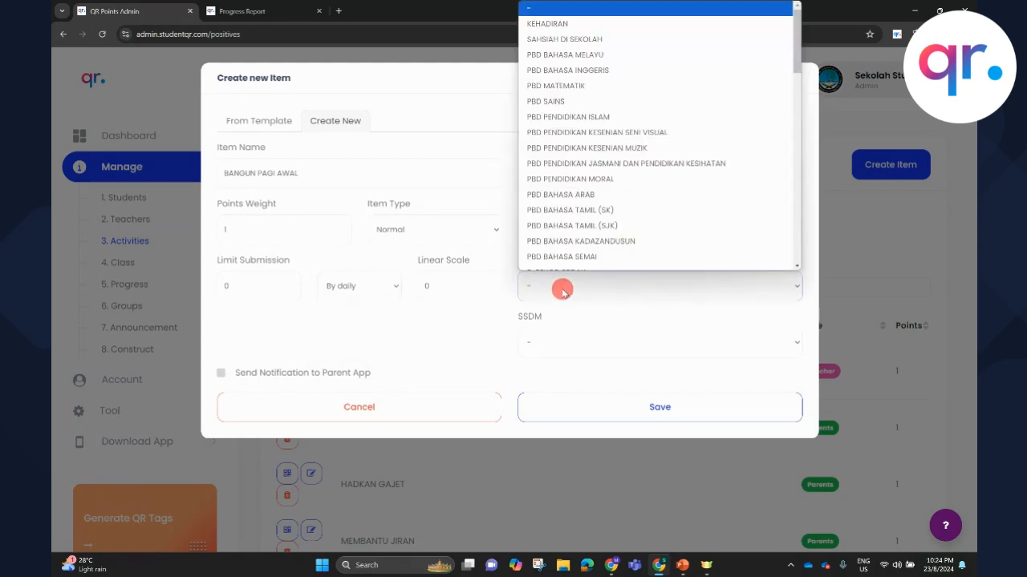
left_click(562, 290)
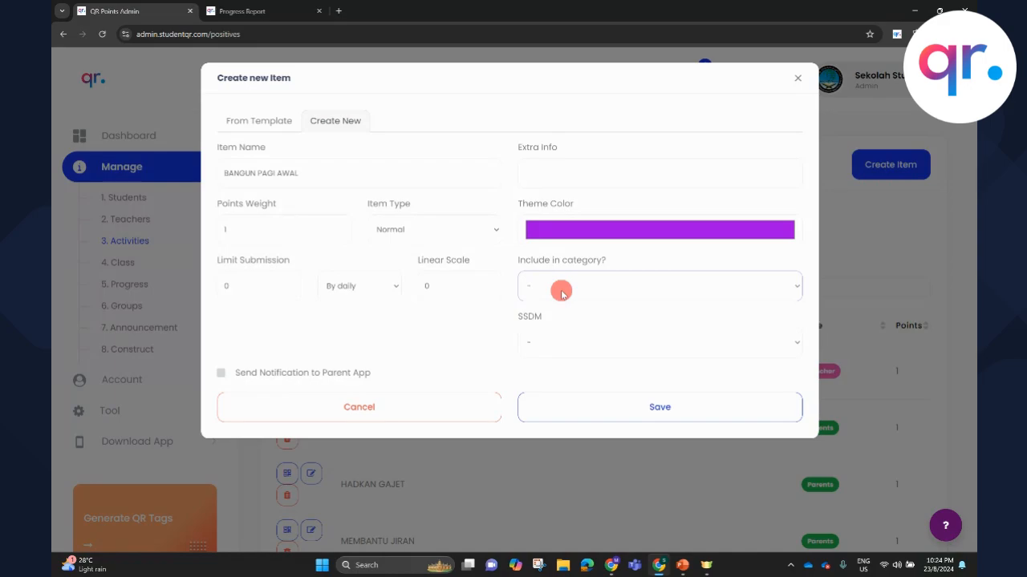
Set the item's SSDM to KERJA-KERJA MENGECAT and include it in the category 8. SSDM- KERJA-KERJA MENGECAT
left_click(711, 353)
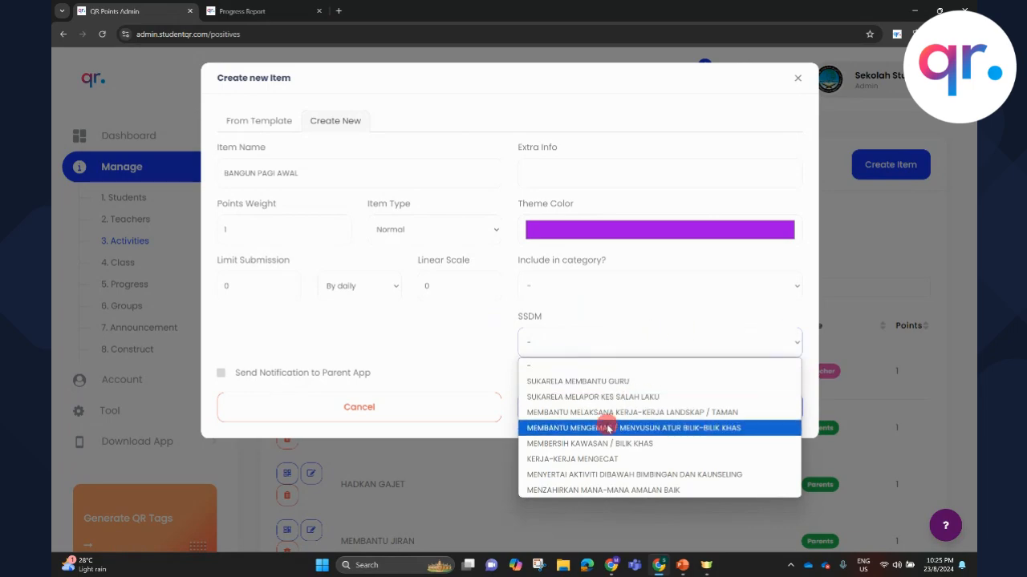
left_click(603, 459)
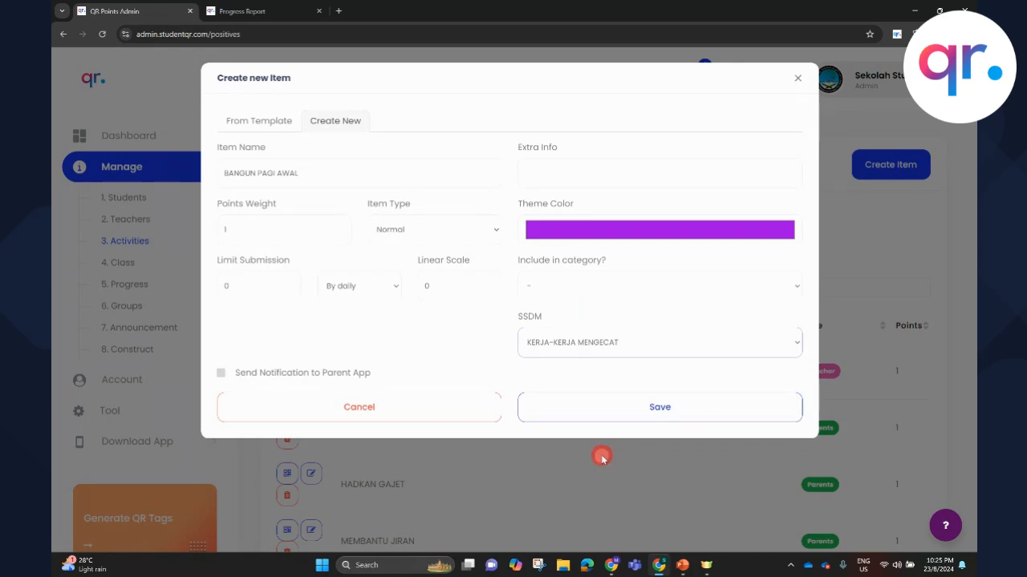
left_click(642, 296)
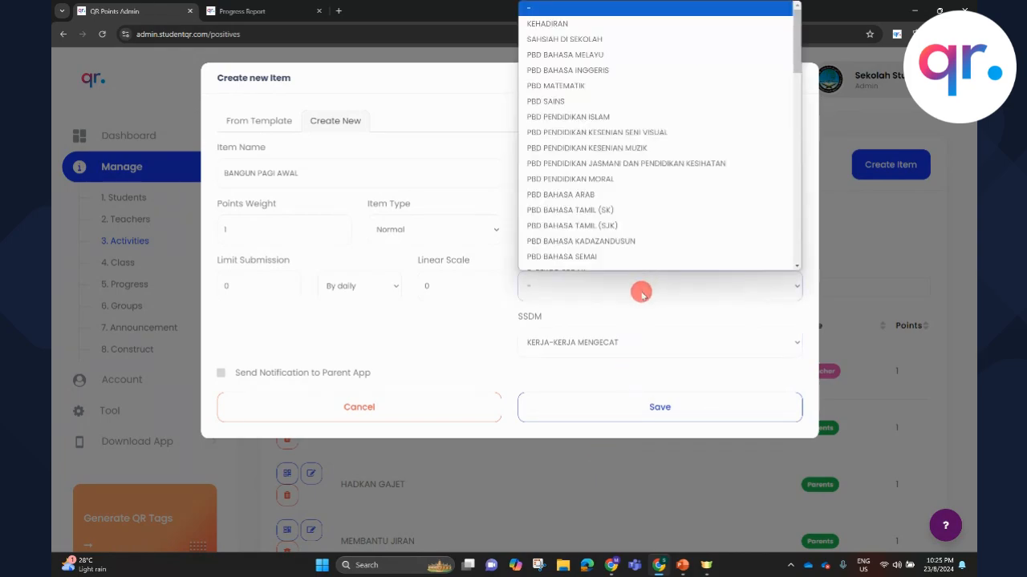
scroll(656, 208, "down", 10)
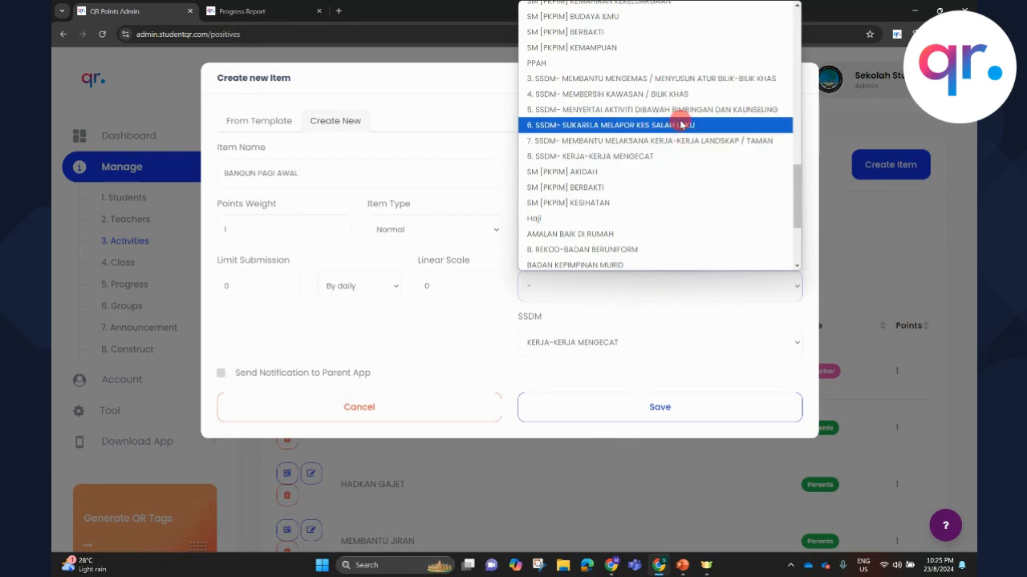
left_click(665, 157)
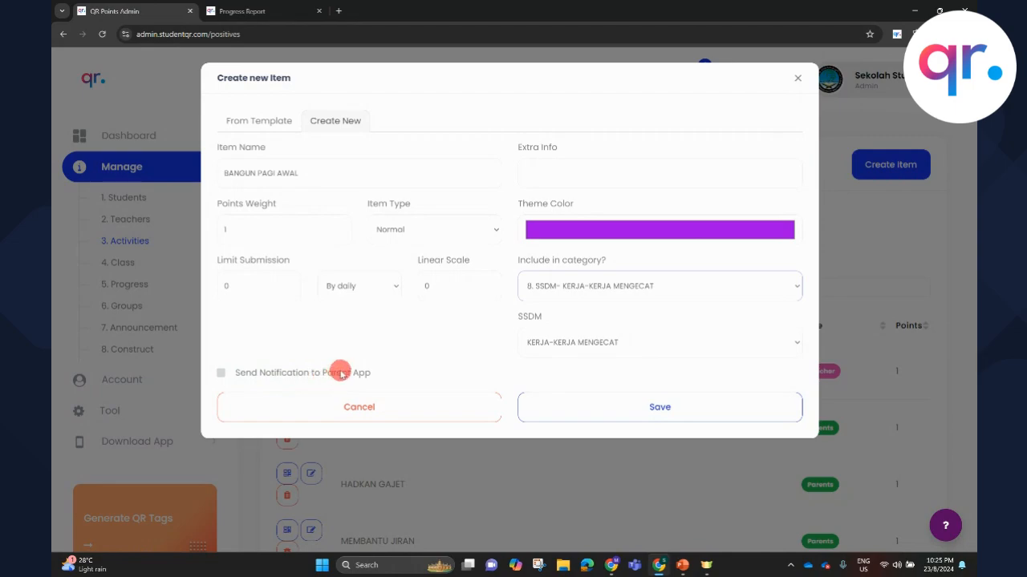
Save the new activity item with parent app notifications off and look through the activities list
left_click(222, 374)
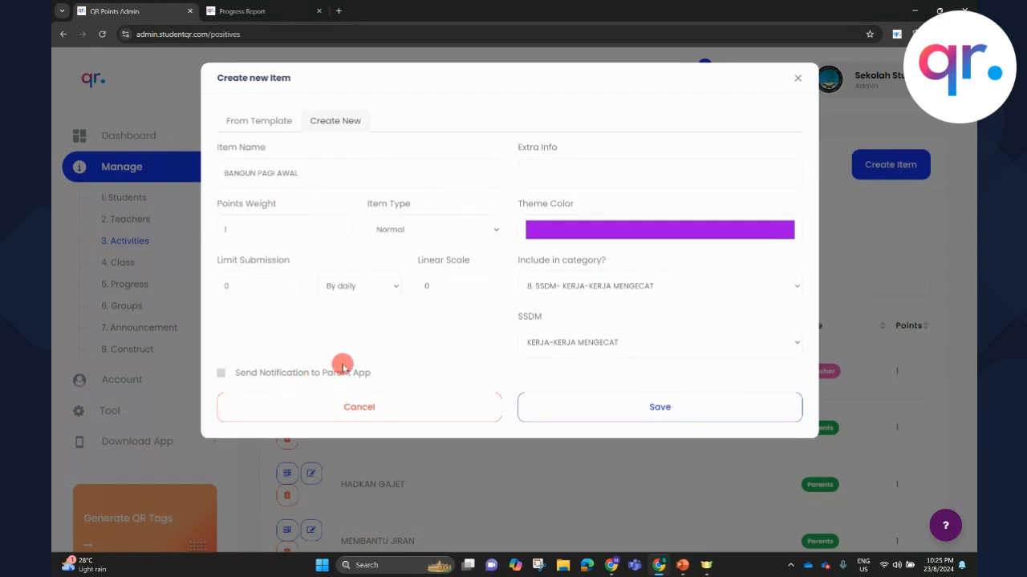
left_click(632, 410)
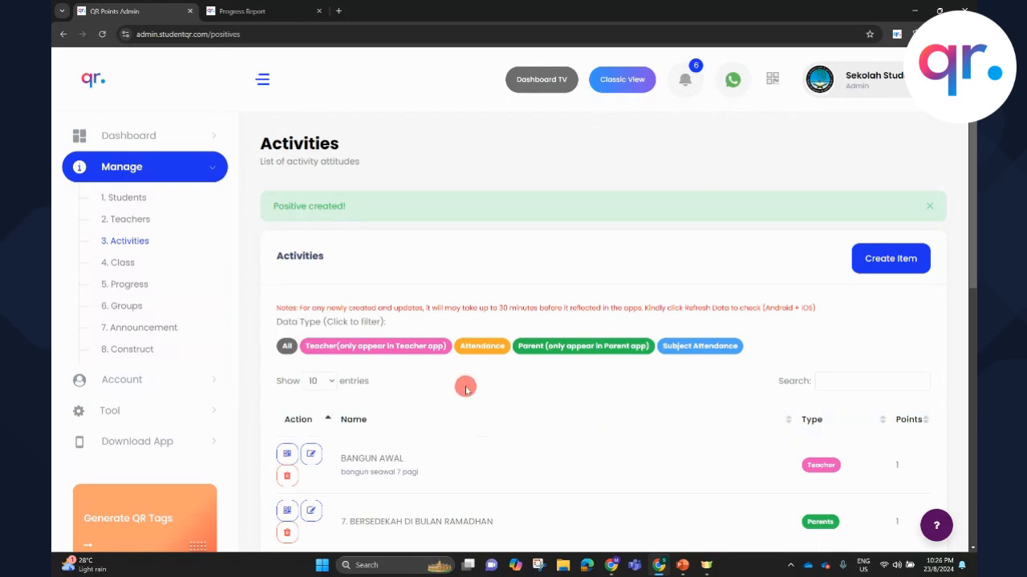
scroll(533, 346, "down", 1)
scroll(537, 341, "down", 1)
scroll(539, 337, "up", 2)
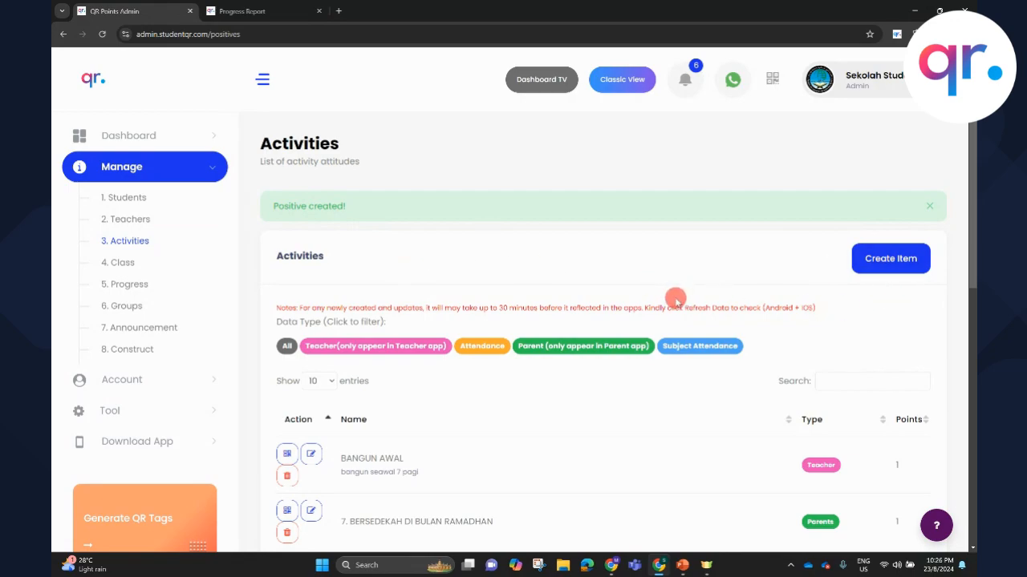
Open the class management page and look through the list of classes and its filters
left_click(128, 266)
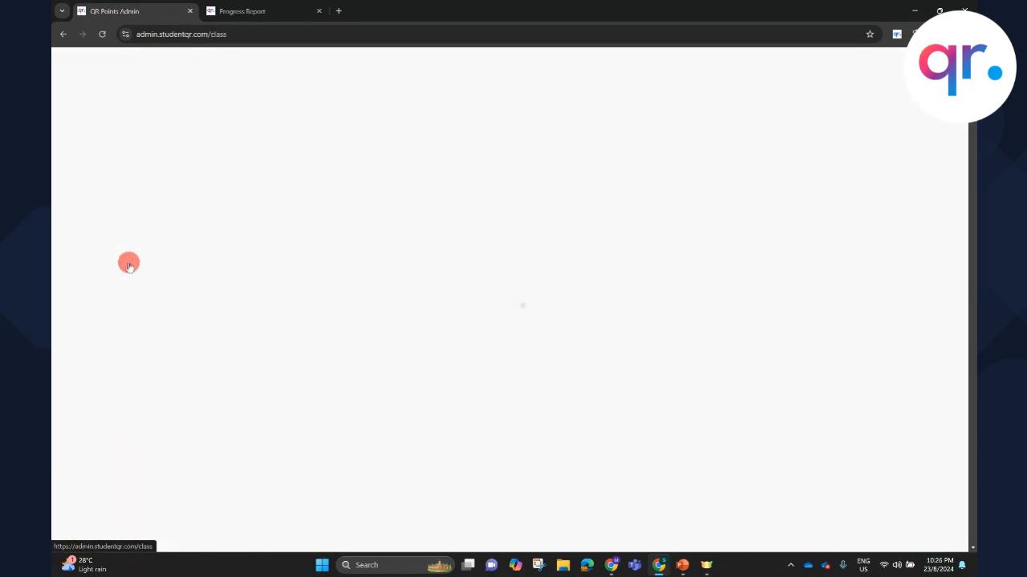
scroll(414, 377, "down", 2)
scroll(415, 377, "down", 4)
scroll(418, 370, "down", 16)
scroll(418, 366, "down", 4)
scroll(429, 365, "up", 12)
scroll(447, 359, "up", 13)
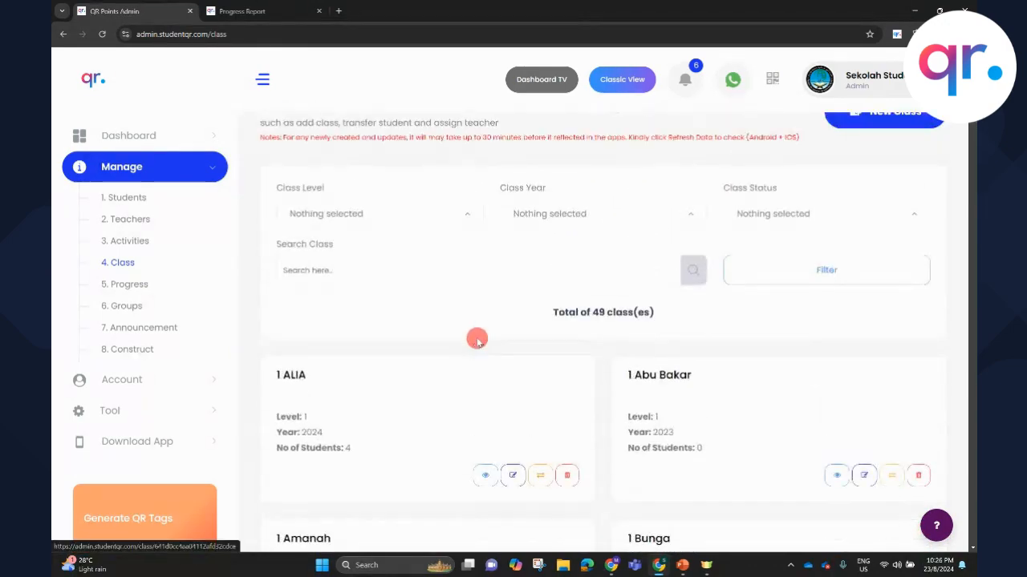
View the details and student list of class 1 ALIA and return to the class list
scroll(458, 329, "down", 1)
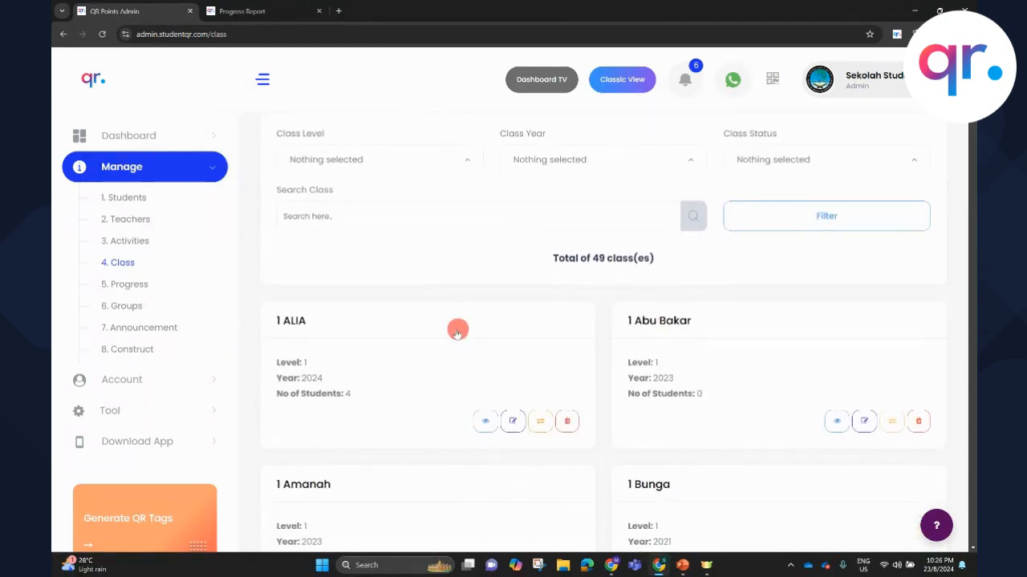
left_click(485, 423)
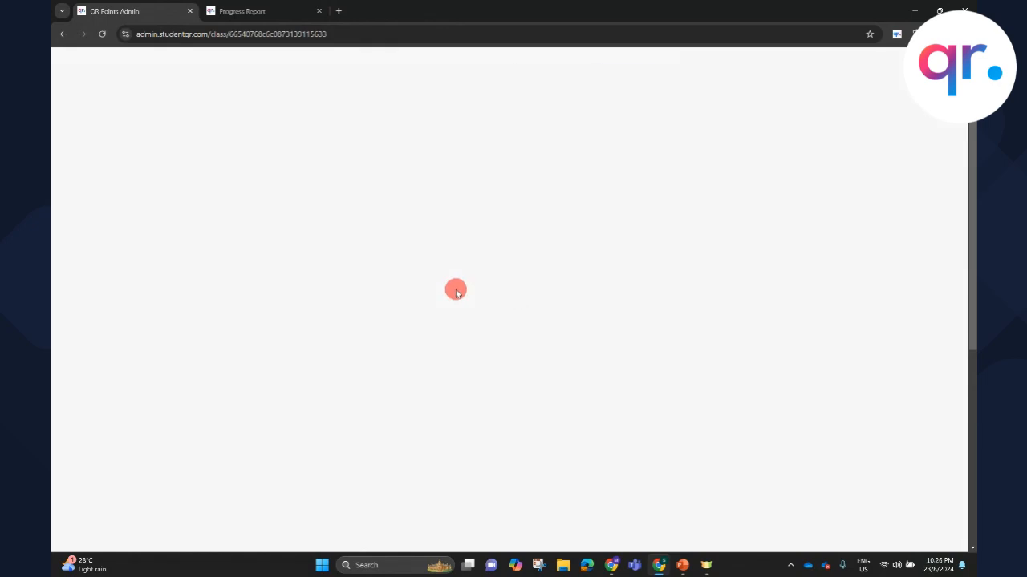
scroll(500, 369, "down", 4)
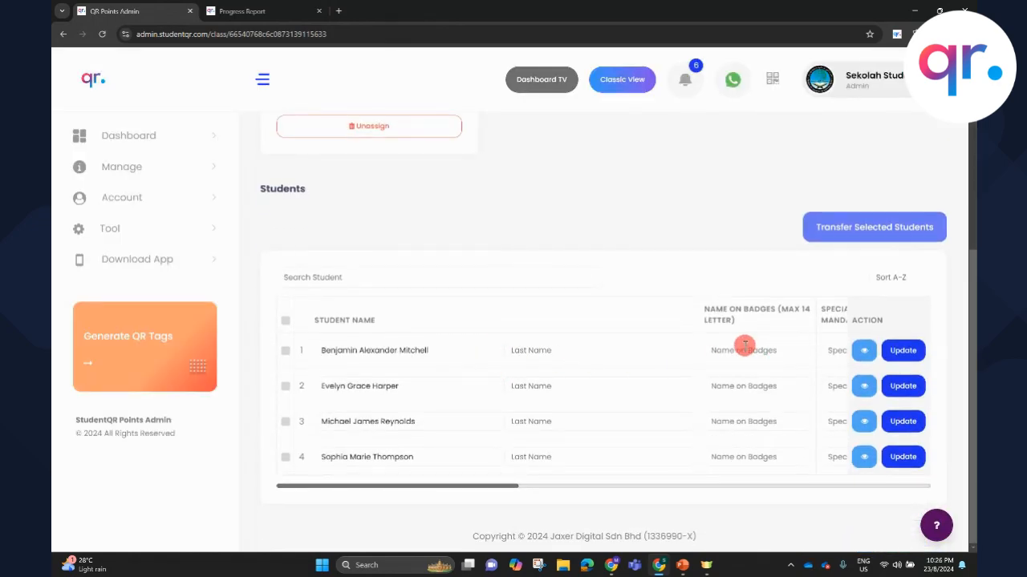
left_click(61, 35)
Examine the name and year options in the edit form of class 1 ALIA and close it without saving
left_click(515, 423)
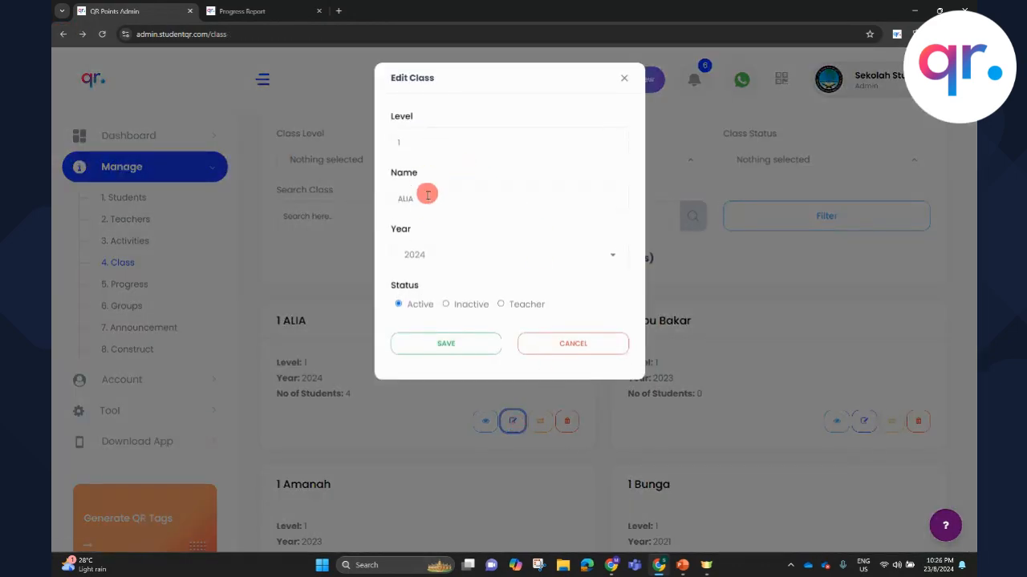
left_click(424, 199)
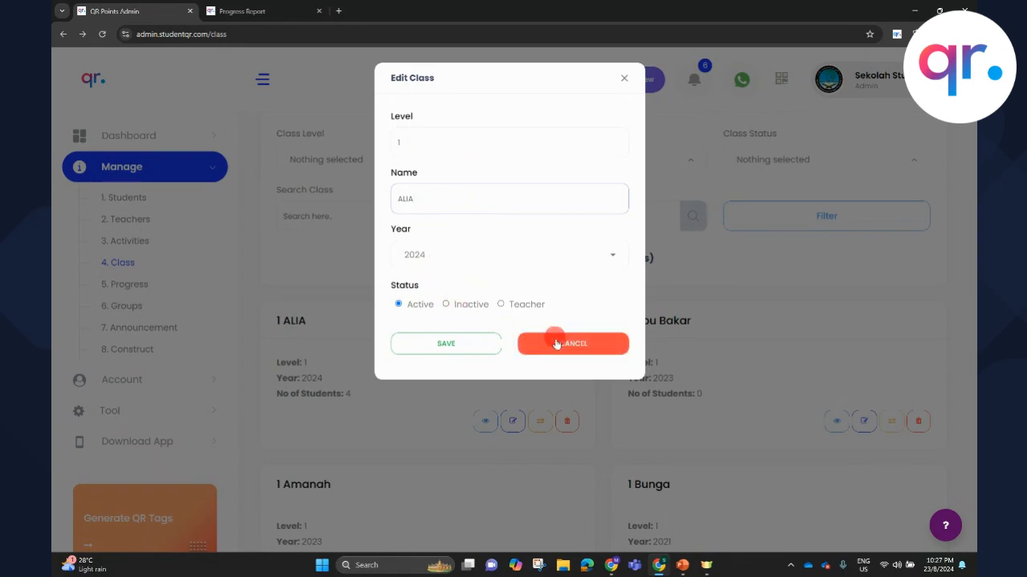
left_click(583, 254)
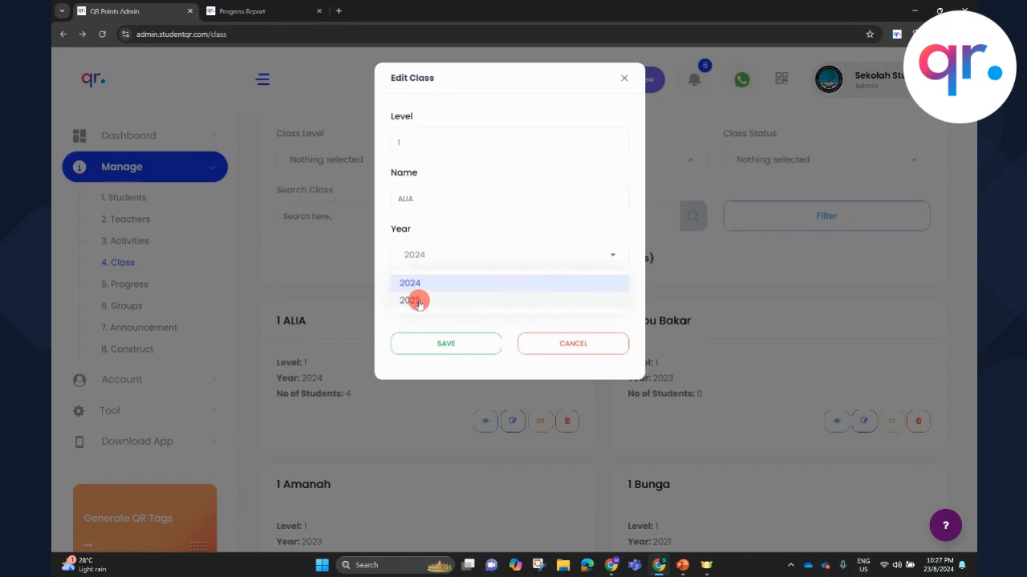
left_click(615, 231)
left_click(555, 337)
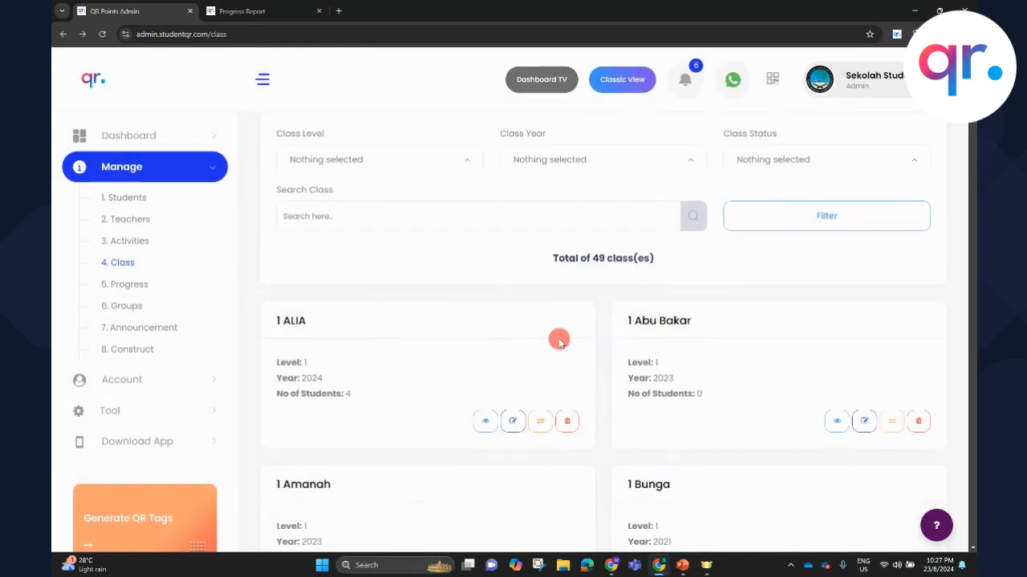
Choose 5 DAHLIA as the destination for transferring the students of 1 ALIA, and close without transferring
left_click(541, 422)
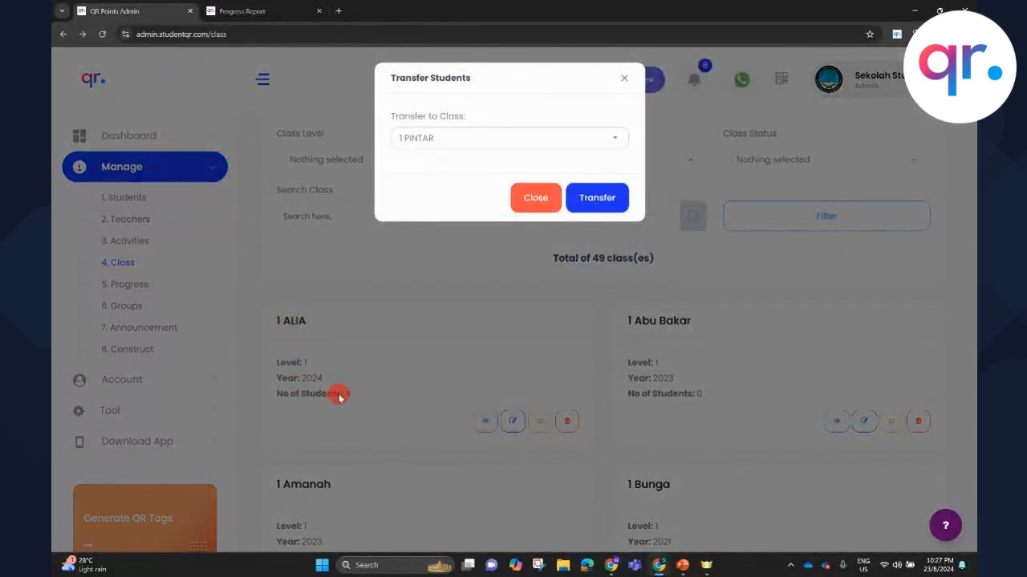
left_click(482, 138)
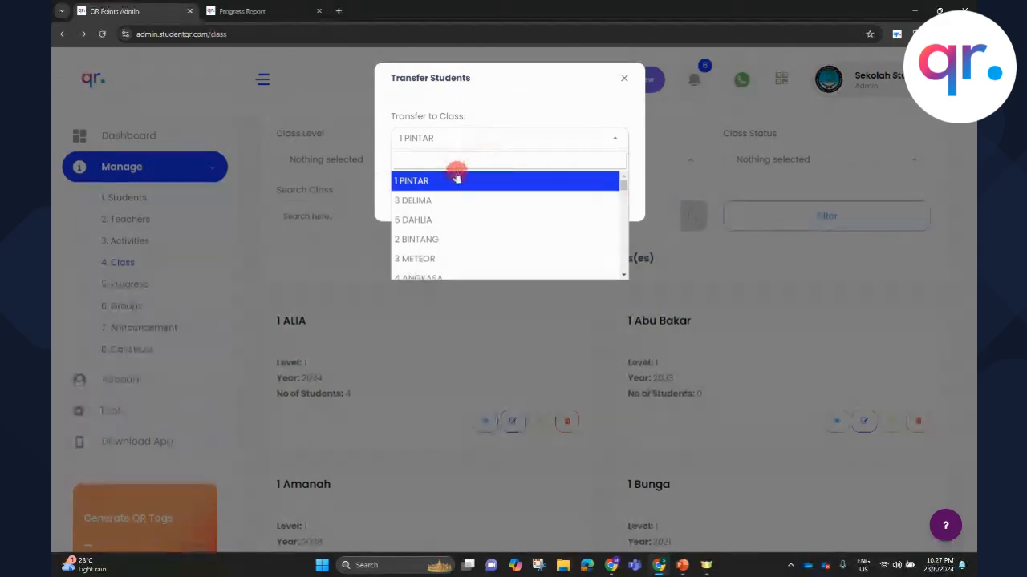
left_click(443, 224)
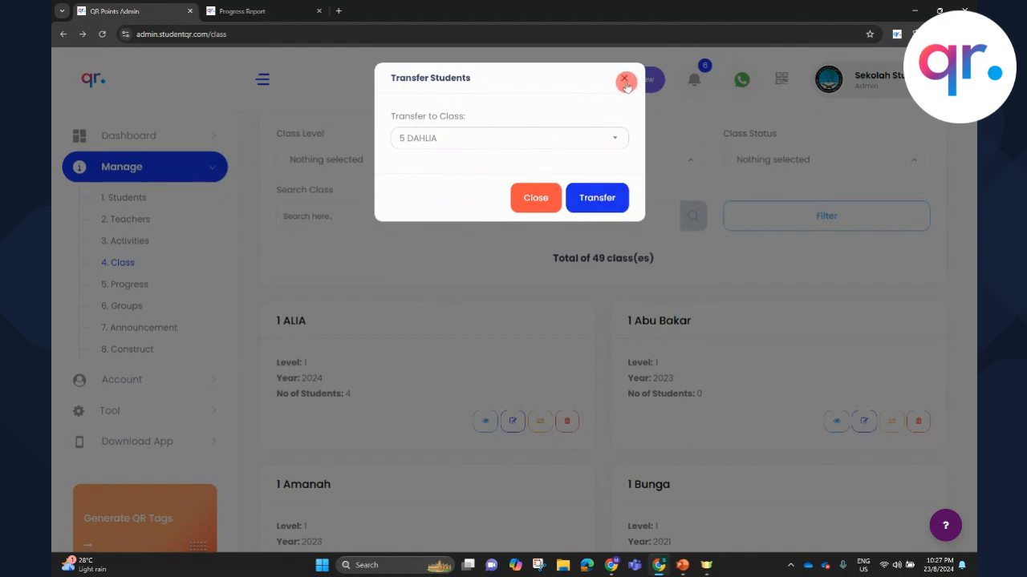
left_click(528, 205)
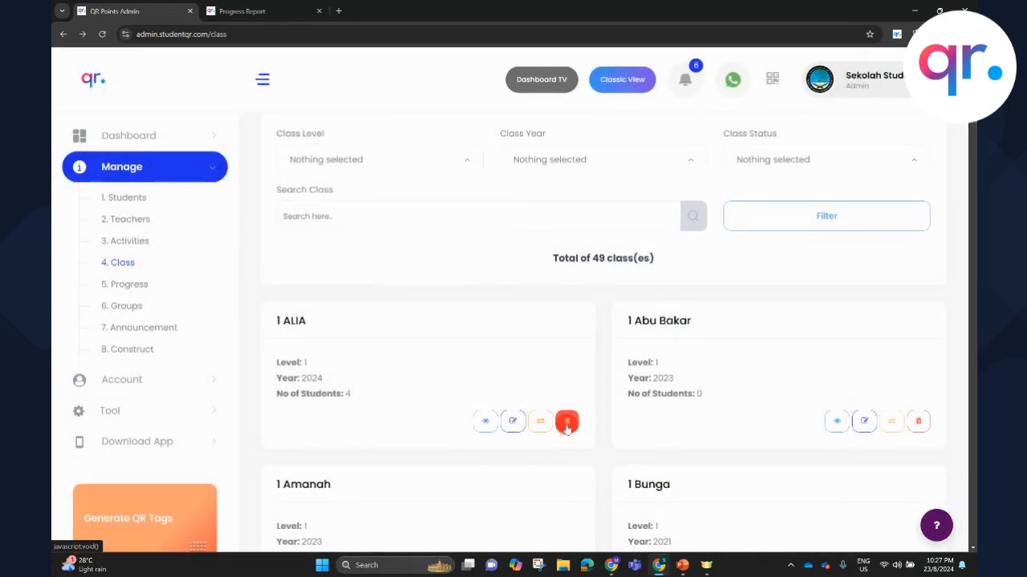
Check the status options in the edit form of 1 ALIA, and open the class's details to review its teachers
left_click(514, 424)
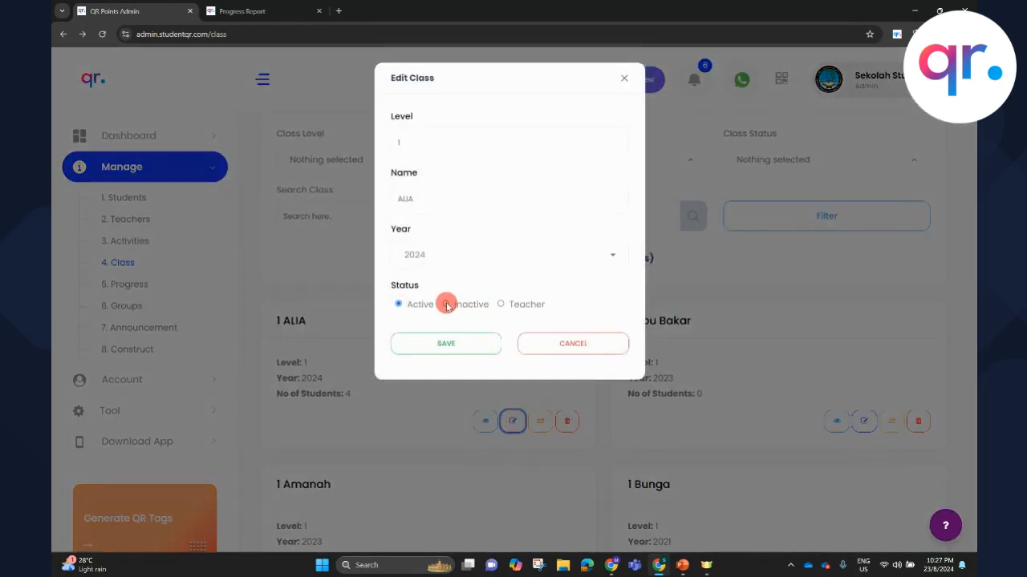
left_click(624, 78)
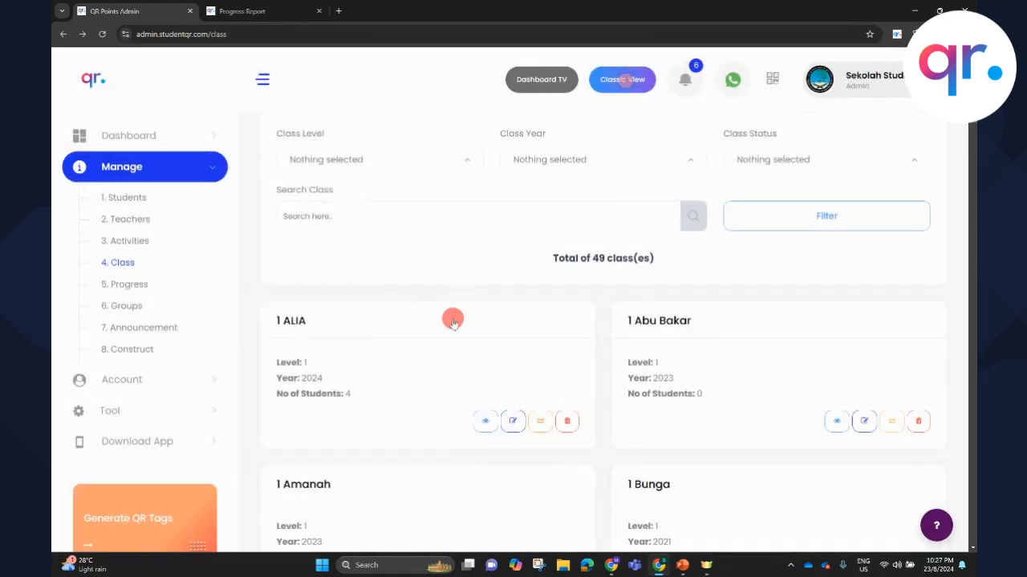
left_click(485, 422)
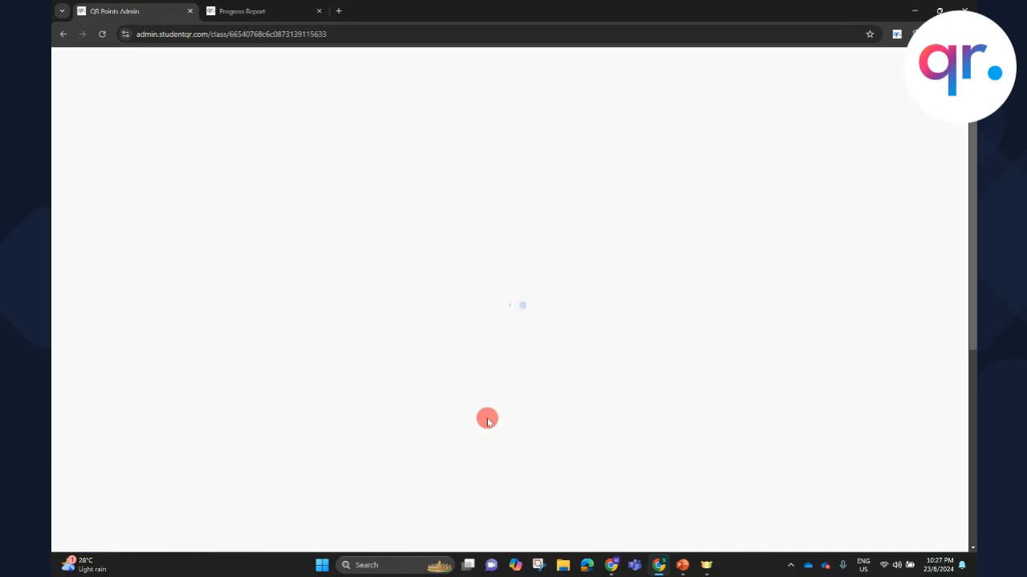
scroll(434, 324, "down", 2)
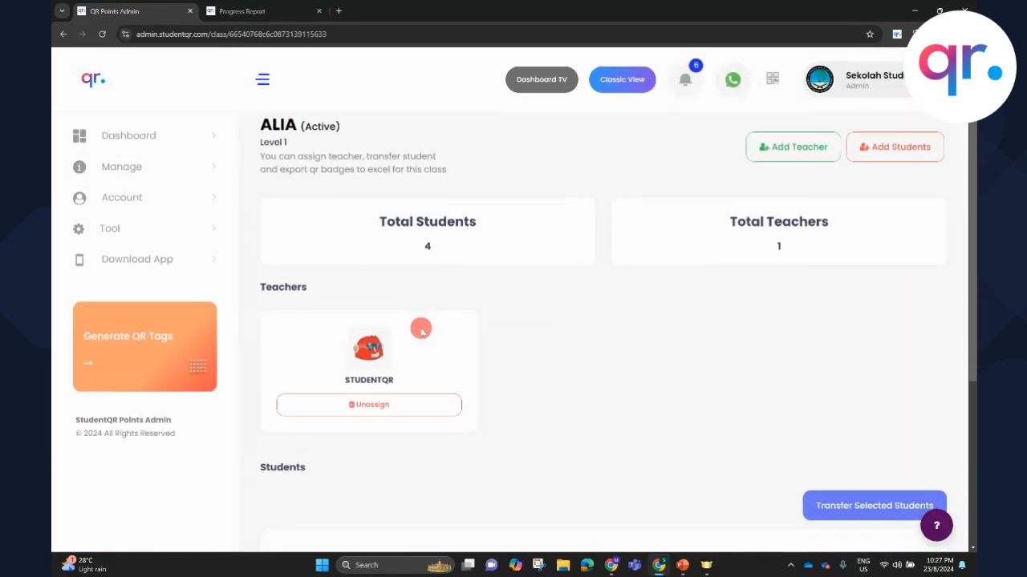
scroll(465, 322, "up", 2)
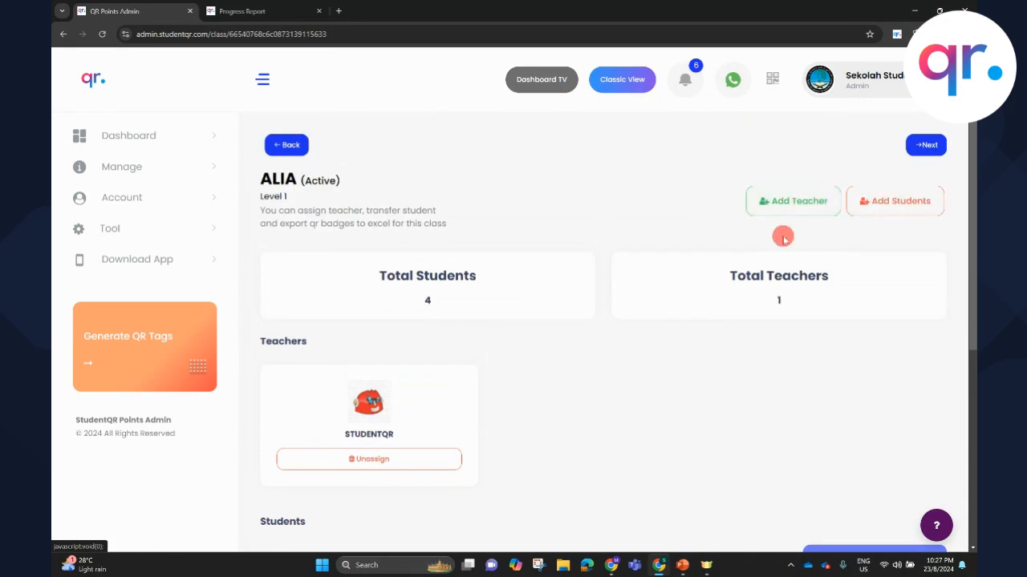
Enter a student's full name and badge name in the class's new student form, and view the student import option without saving
left_click(863, 210)
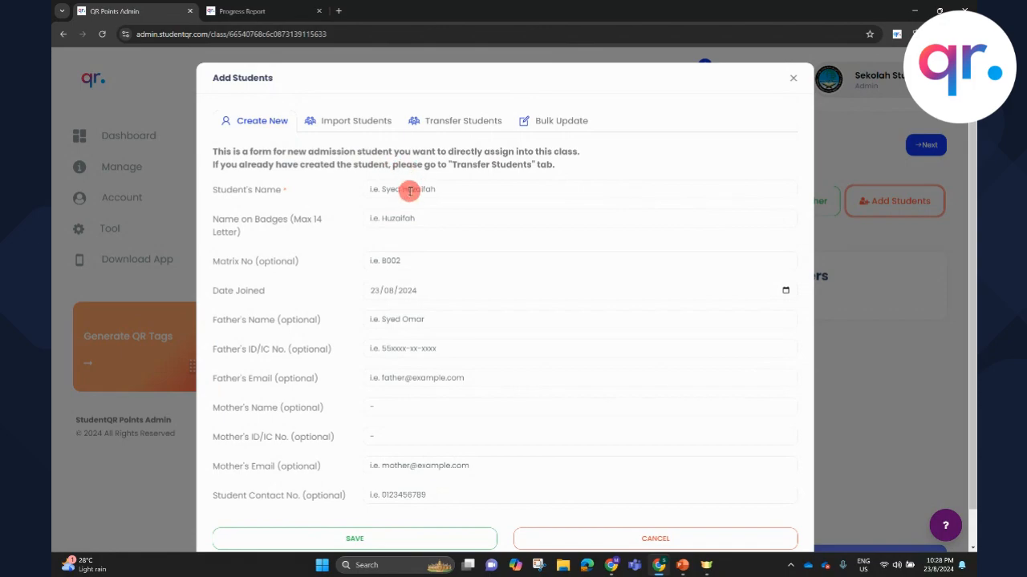
left_click(406, 189)
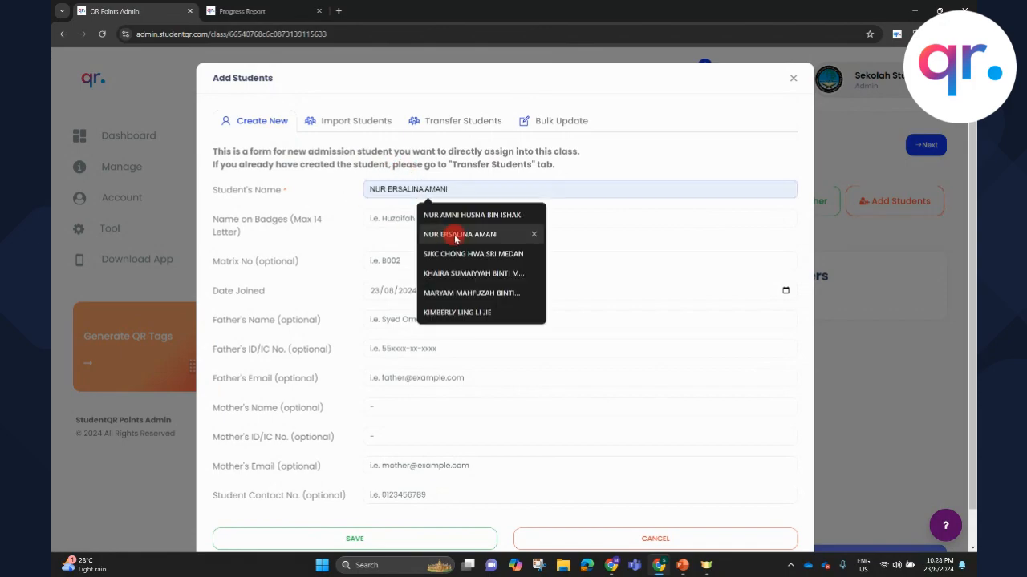
left_click(461, 274)
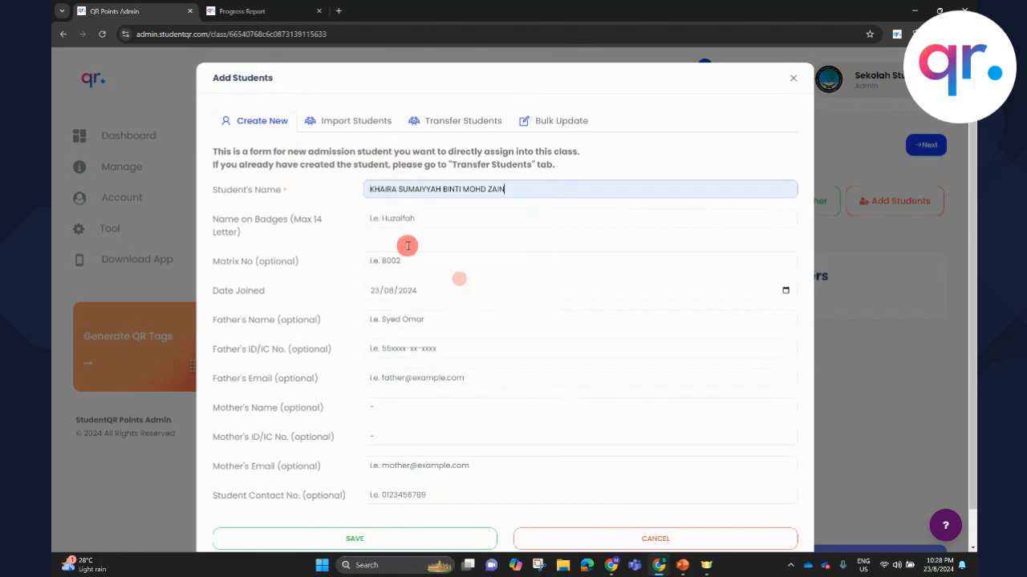
left_click(394, 220)
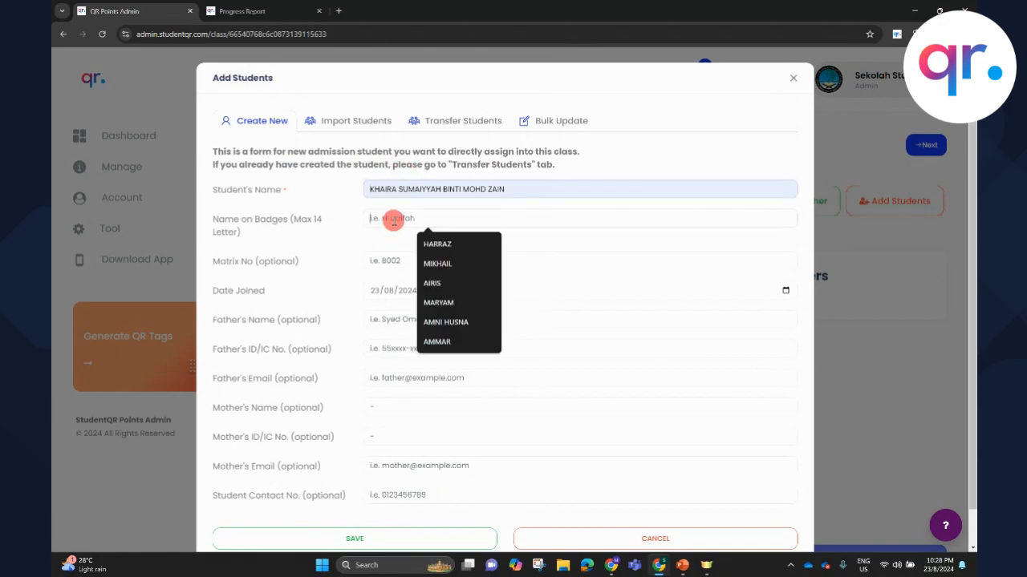
left_click(449, 303)
scroll(401, 304, "down", 1)
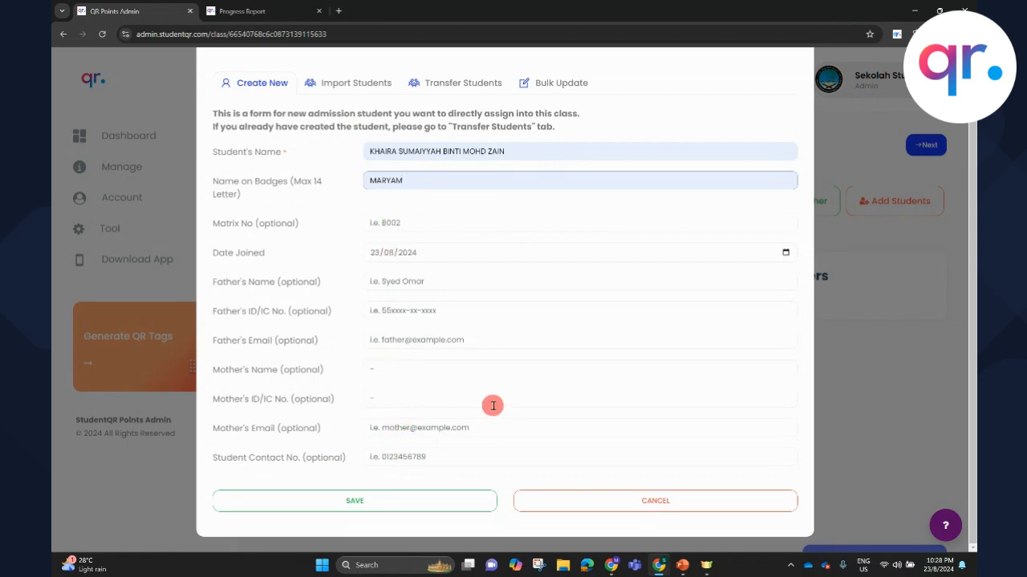
left_click(371, 83)
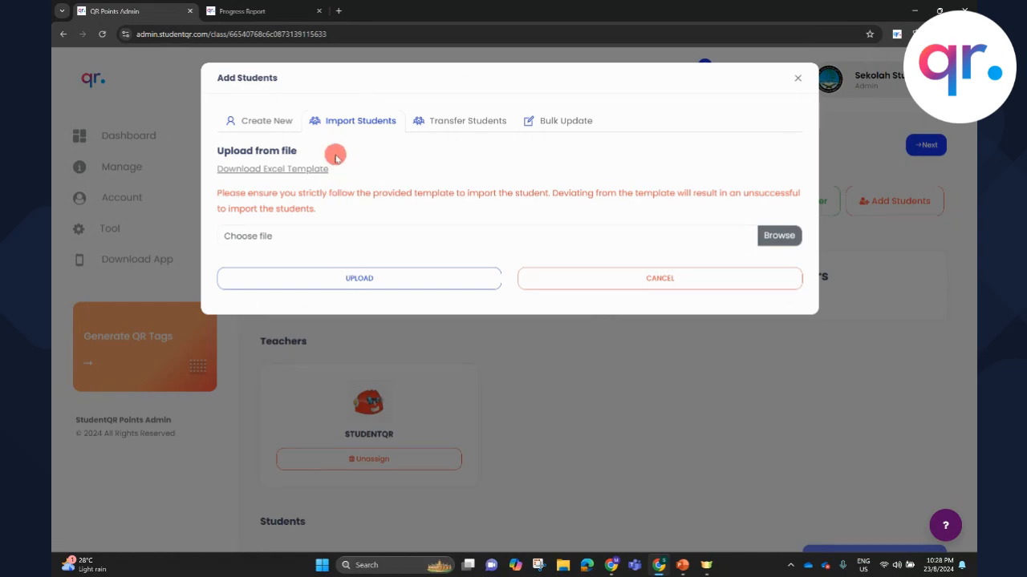
Prepare a student transfer from another class by selecting one 5 DAHLIA student and the JAAFAR class as destination
left_click(465, 120)
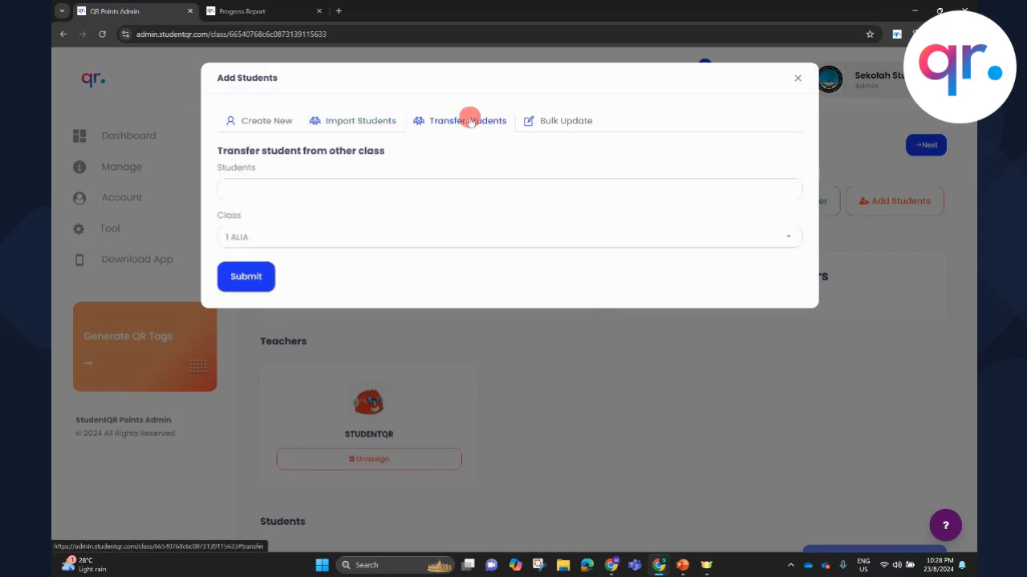
left_click(360, 189)
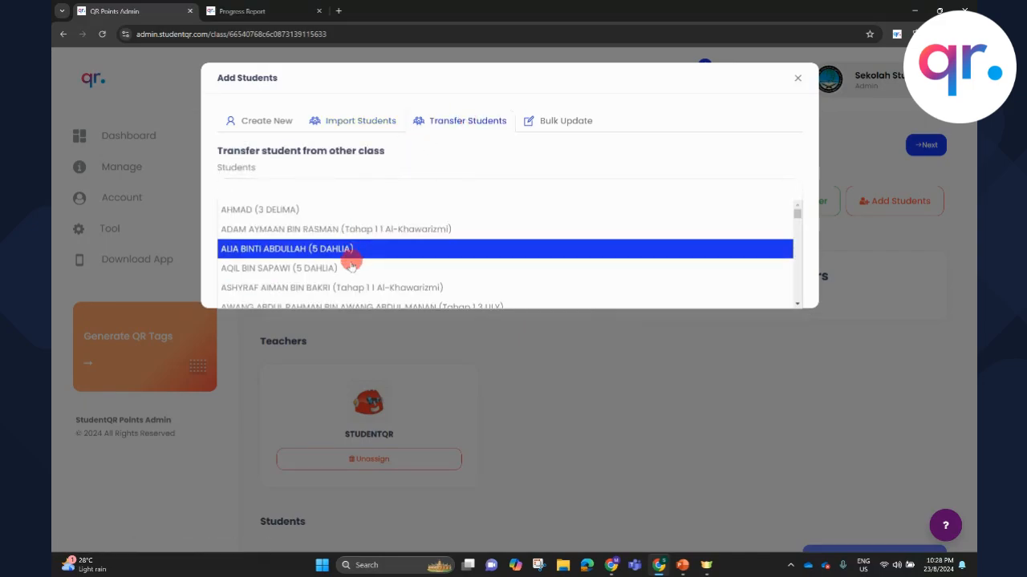
left_click(262, 255)
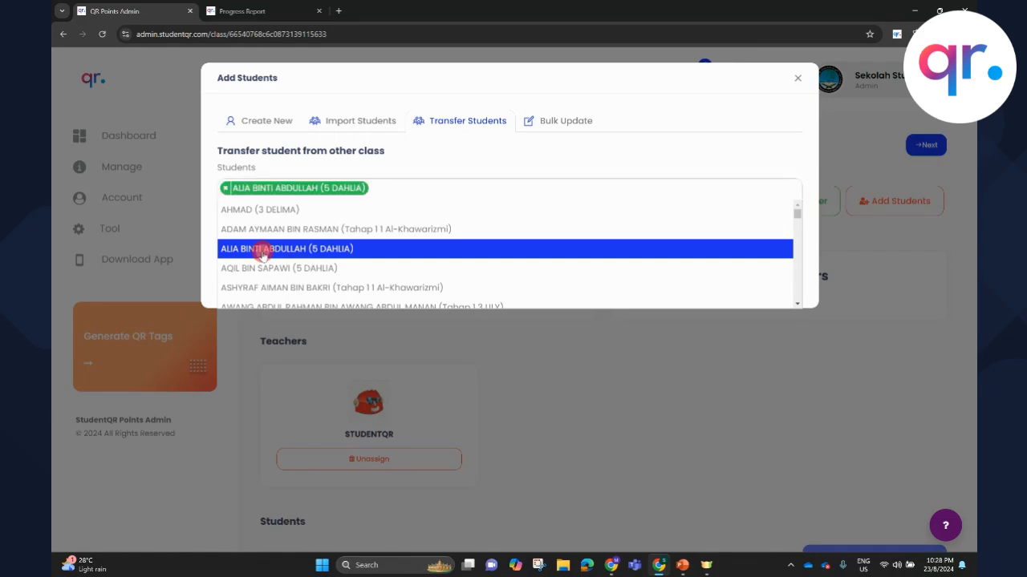
left_click(450, 166)
left_click(311, 233)
scroll(291, 337, "down", 1)
scroll(291, 335, "up", 3)
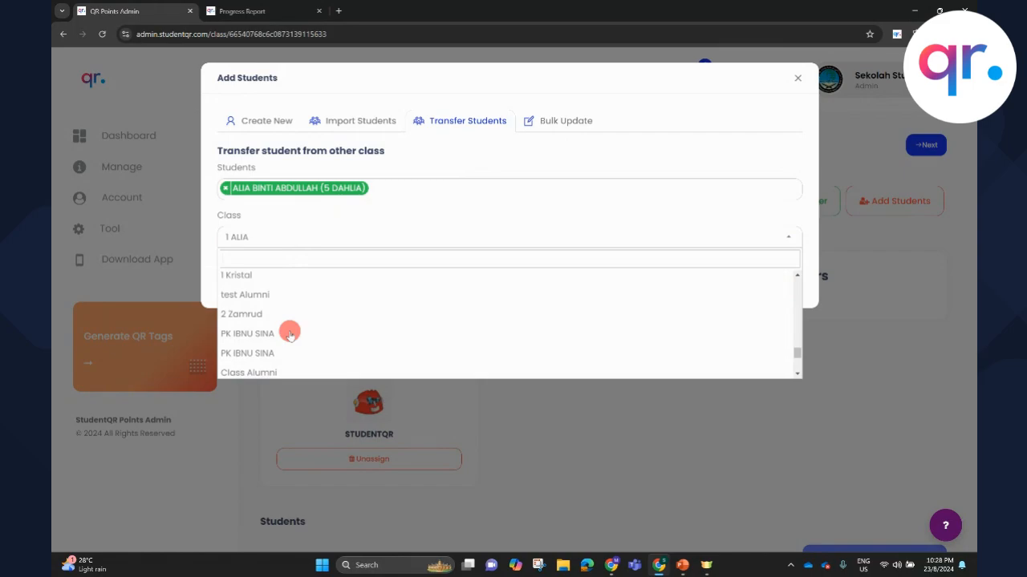
left_click(289, 333)
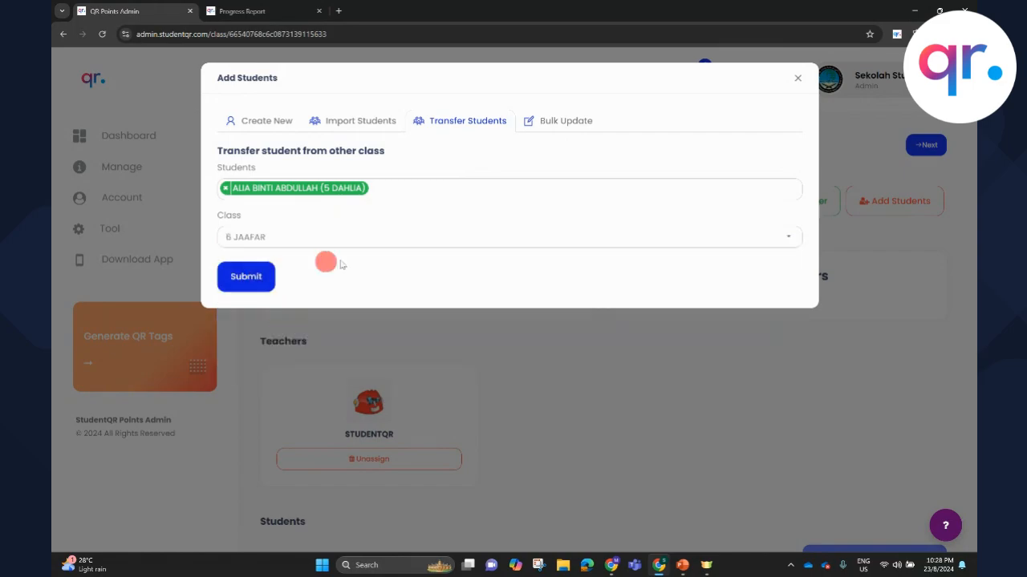
Review the bulk update option for students, close the add students dialog and look at the class's student table
left_click(535, 120)
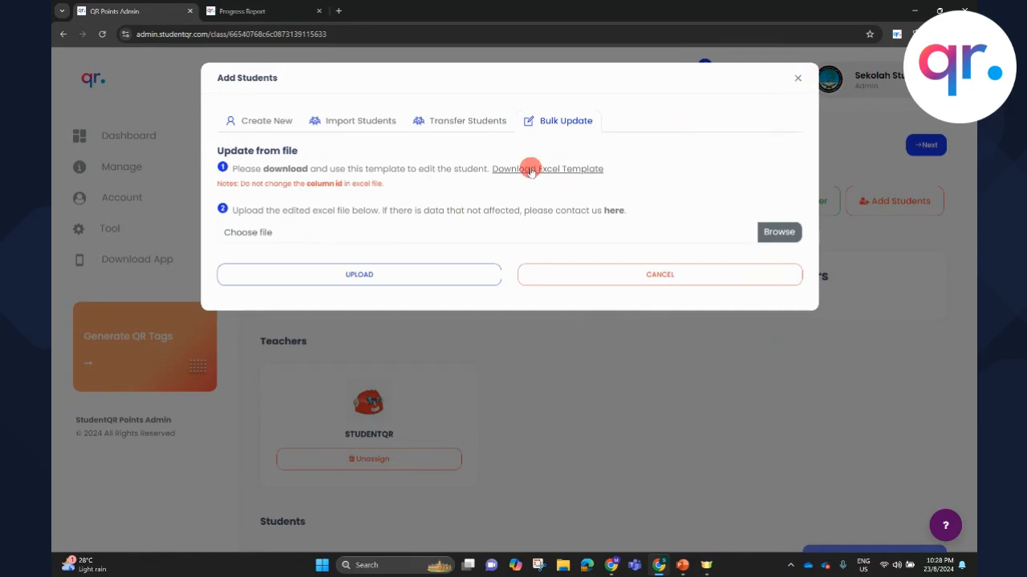
left_click(797, 78)
scroll(650, 365, "down", 3)
scroll(297, 205, "down", 2)
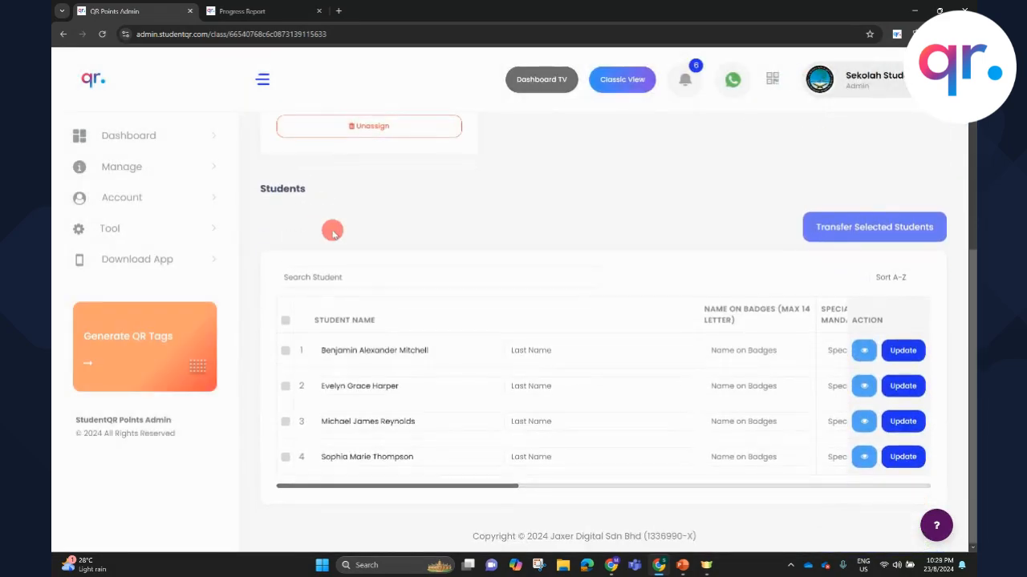
Select the first two students for transfer, view the transfer dialog, close it without transferring and clear the selection
left_click(285, 351)
left_click(287, 391)
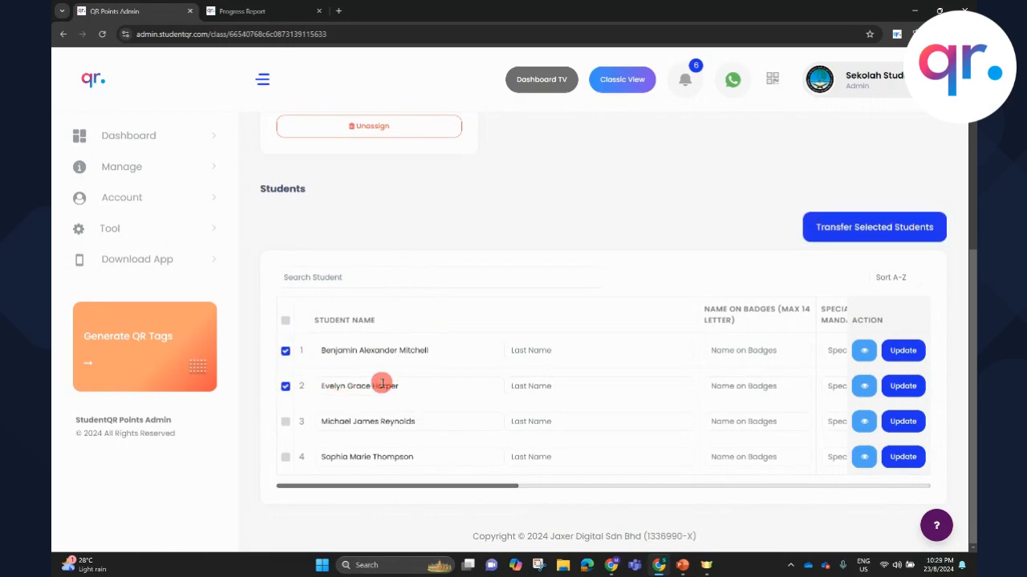
left_click(830, 230)
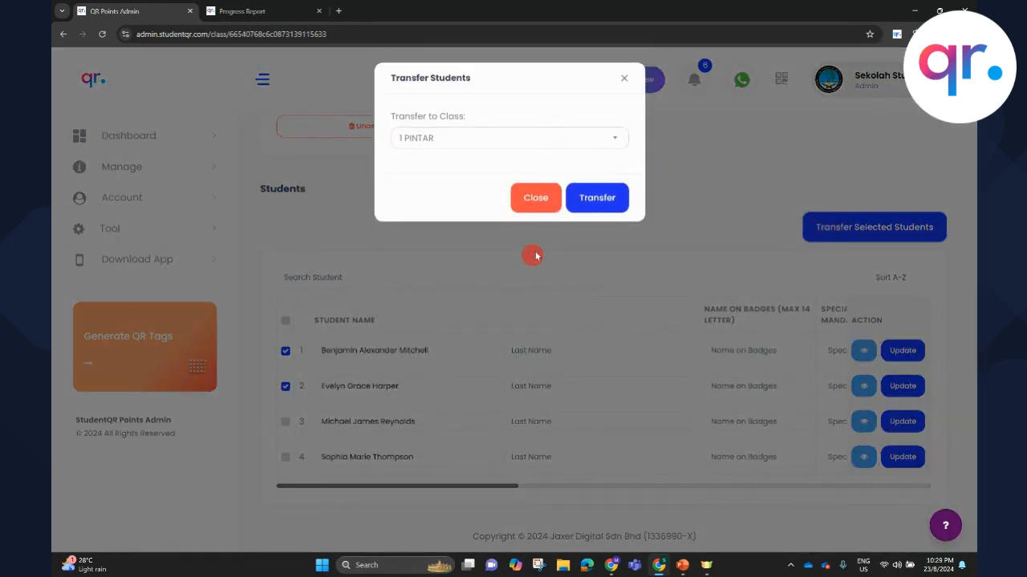
left_click(624, 78)
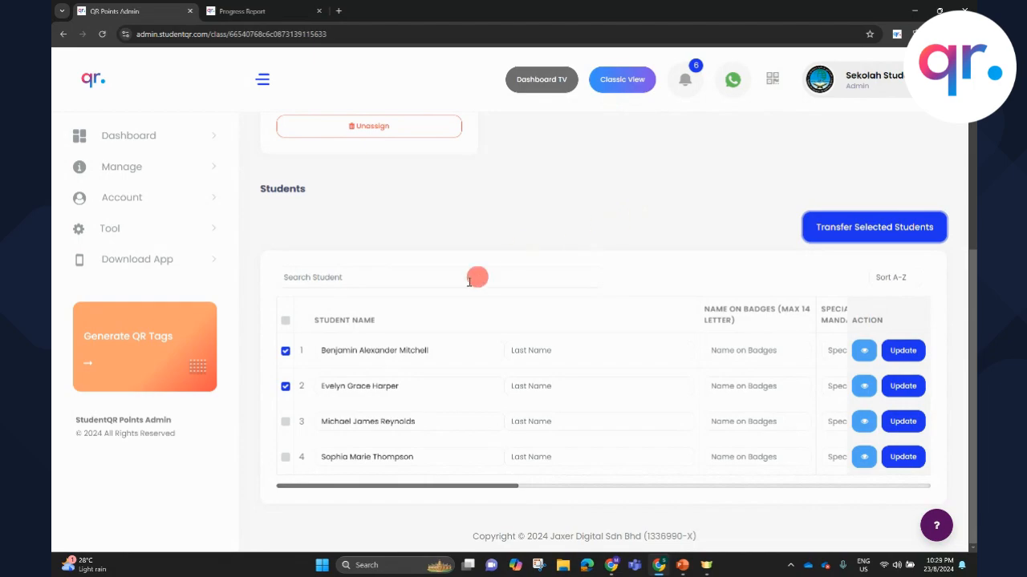
left_click(285, 351)
left_click(286, 386)
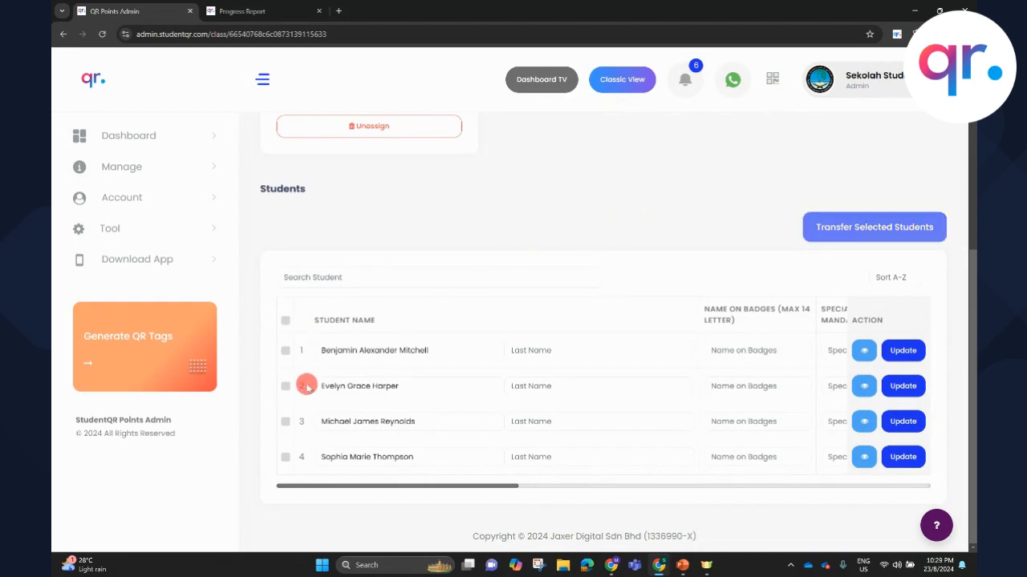
Open the progress management page
scroll(305, 373, "up", 5)
scroll(157, 295, "down", 1)
scroll(152, 290, "up", 1)
left_click(168, 173)
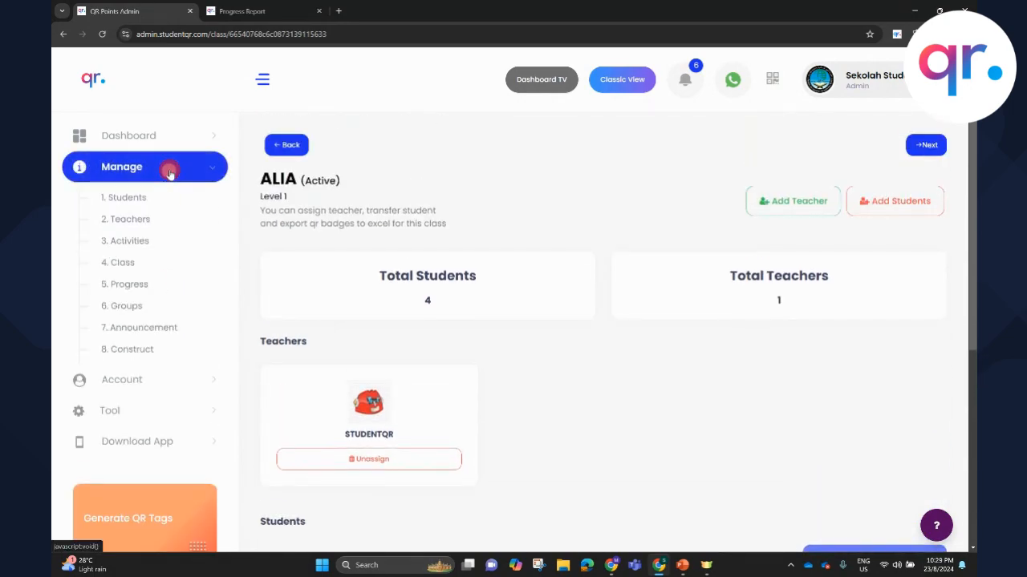
left_click(139, 284)
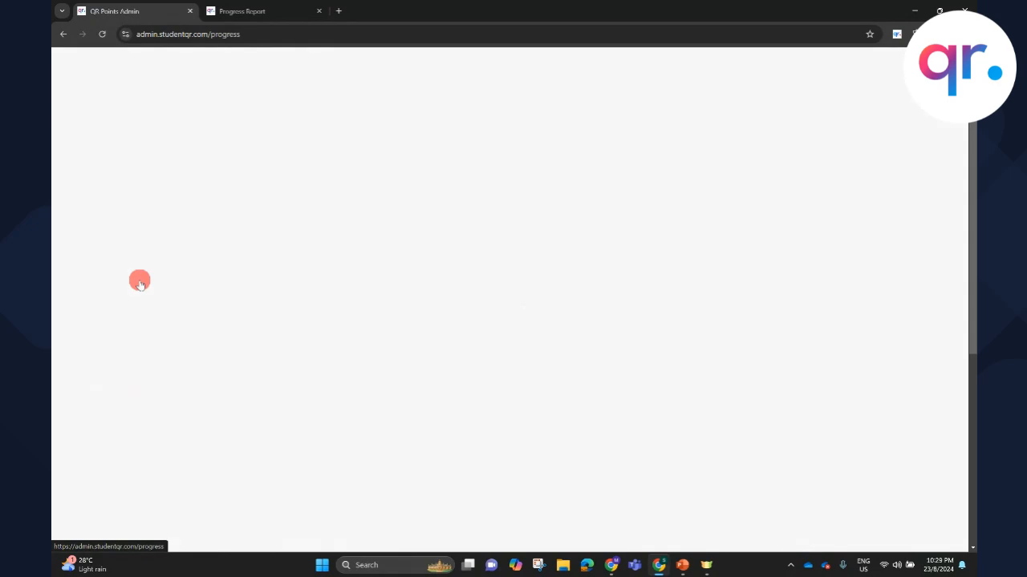
Examine the whole-school progress items list with its metrics, complete values and accumulated points
scroll(601, 252, "down", 5)
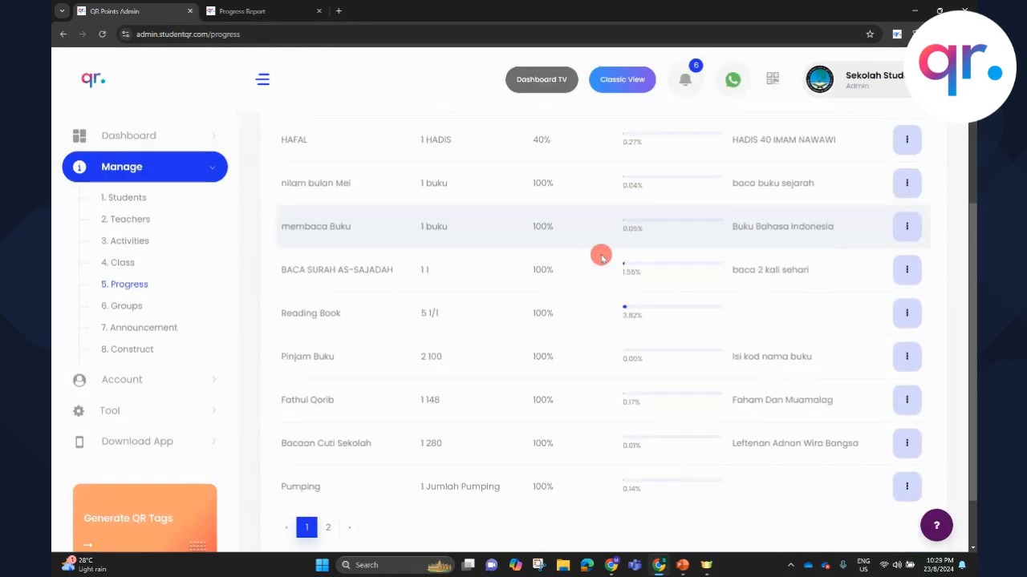
scroll(599, 254, "up", 3)
scroll(599, 254, "up", 1)
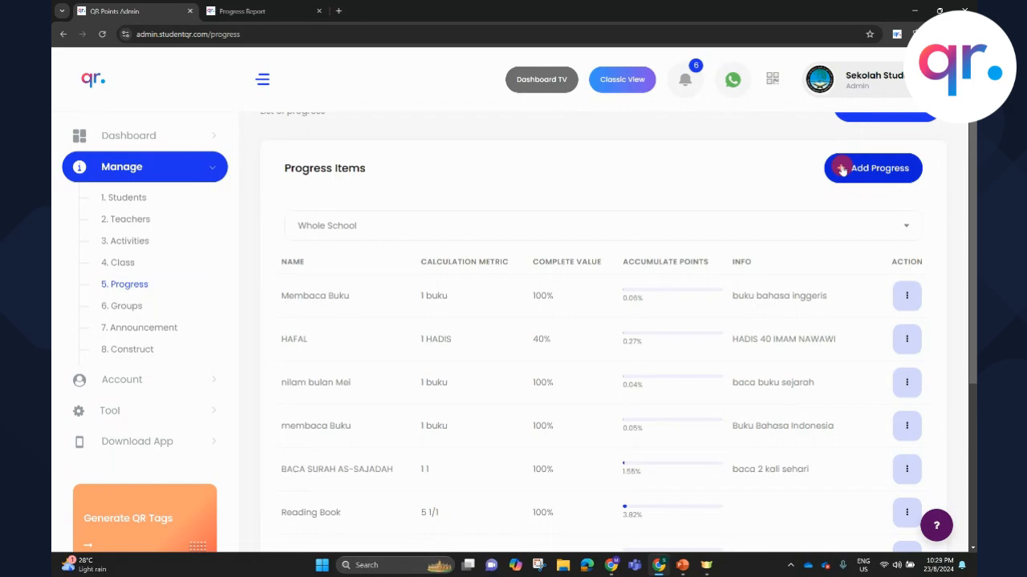
scroll(729, 298, "down", 4)
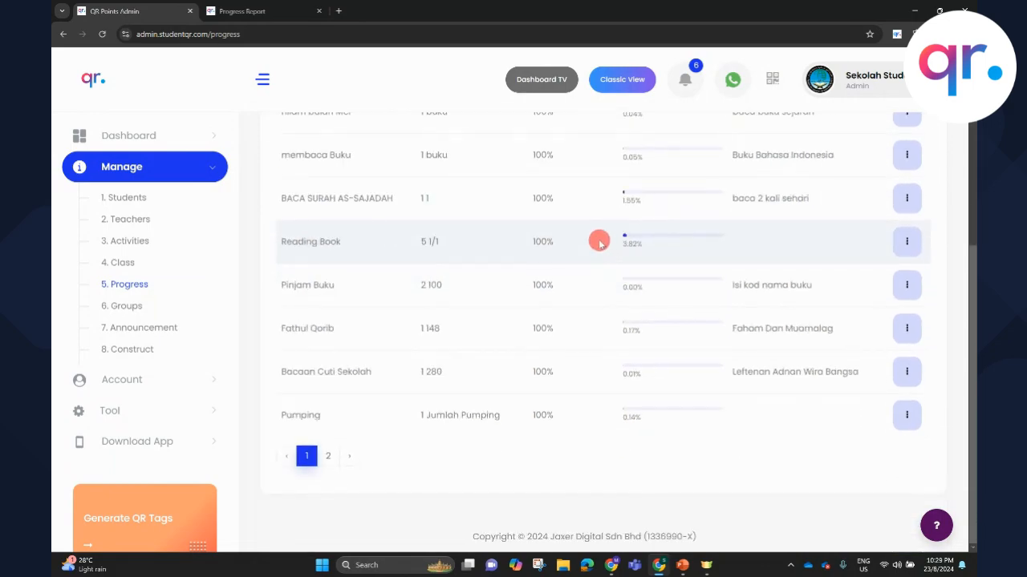
scroll(599, 240, "up", 1)
scroll(599, 241, "up", 3)
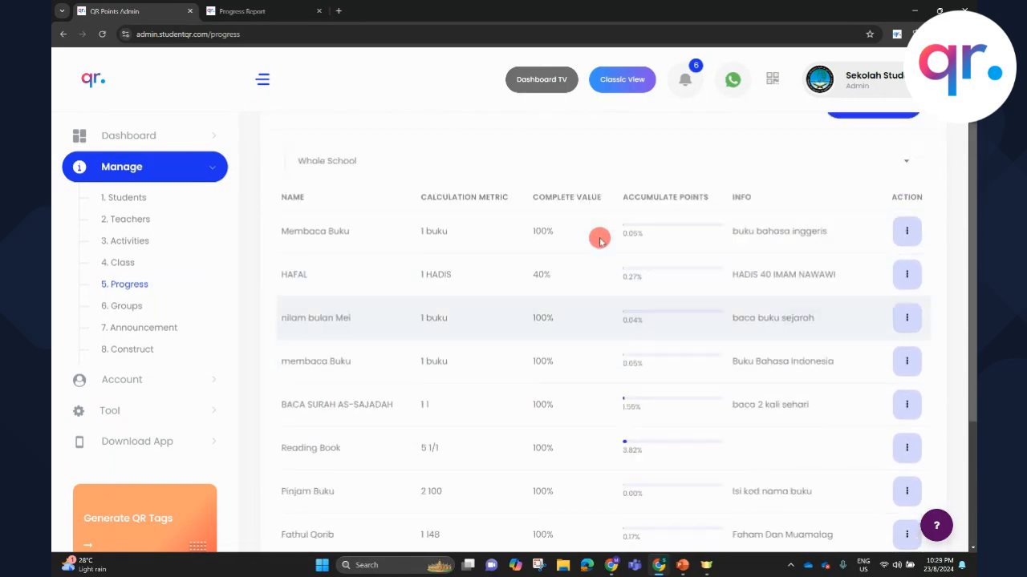
Create and save a new group named RUMAH BENDAHARA for the year 2024 on the groups management page
left_click(139, 307)
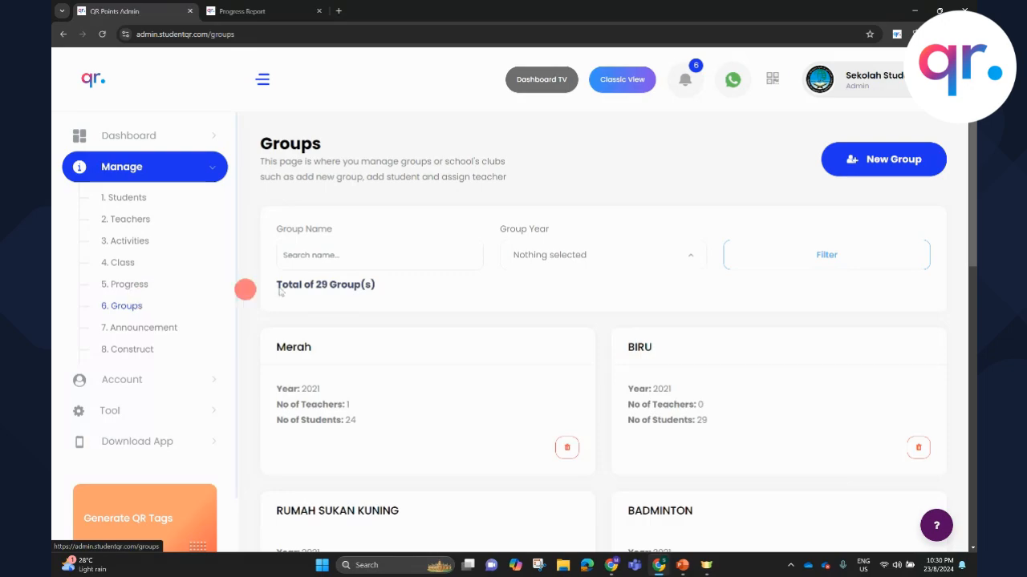
left_click(863, 165)
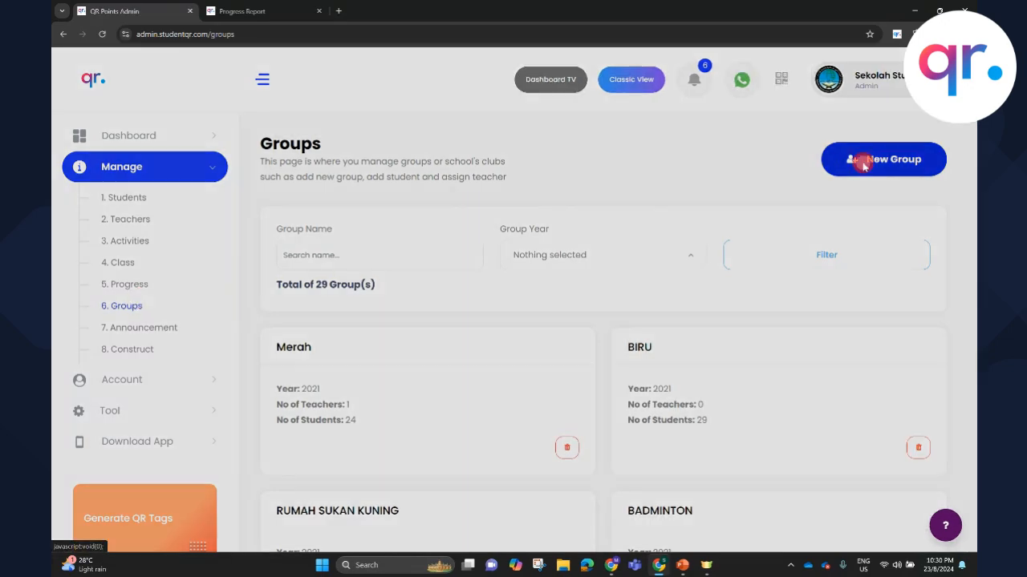
left_click(432, 150)
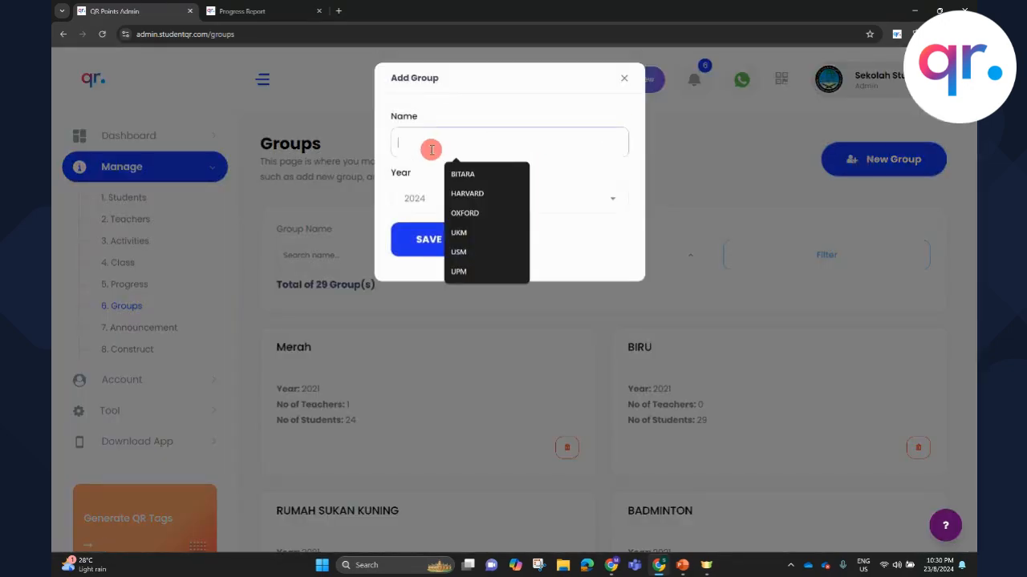
type("RUMAH BENDAHARA")
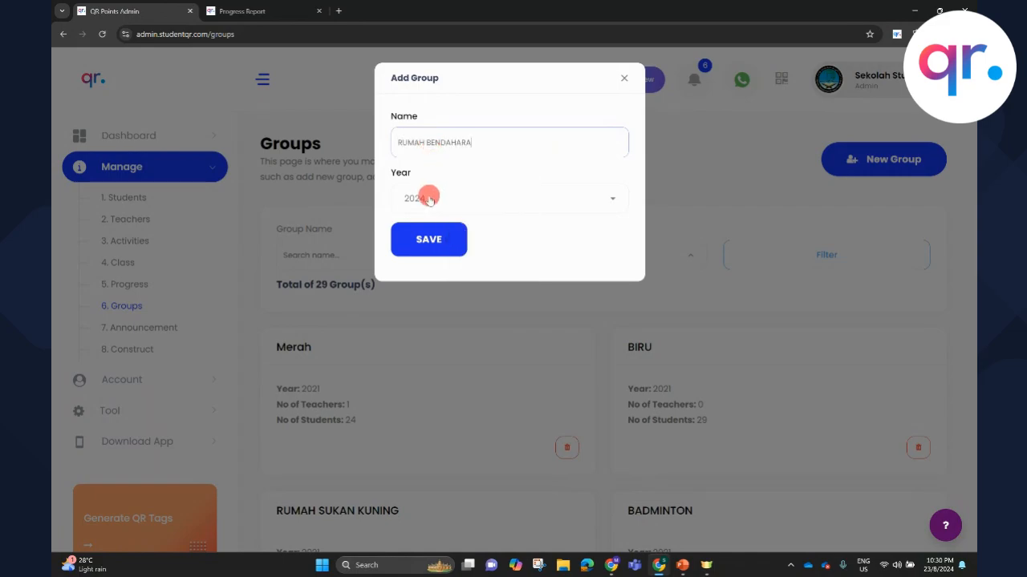
left_click(430, 240)
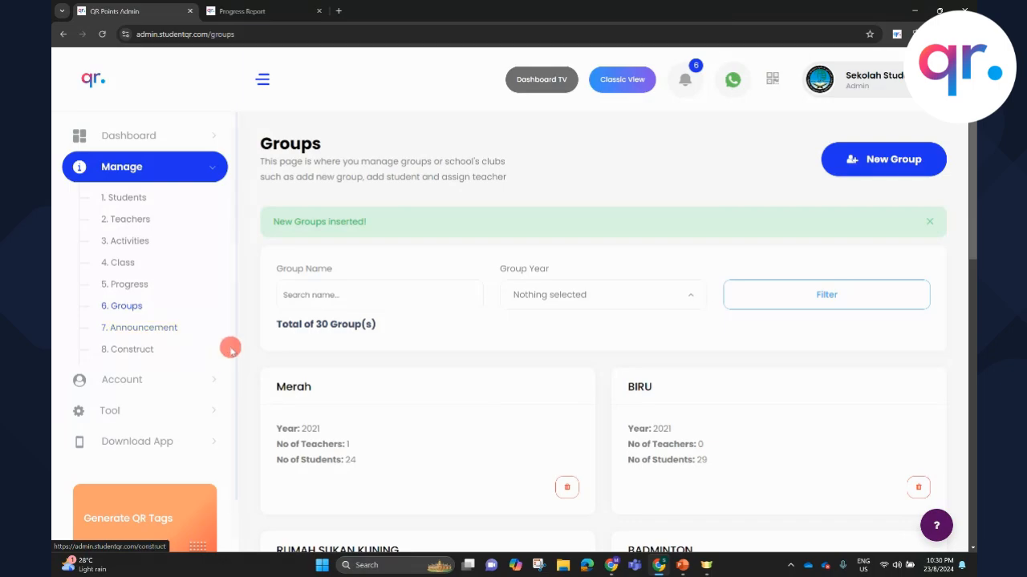
Draft a new announcement to teacher/supervisor accounts with the title MEETING and the message HARI NI MEETI G
left_click(160, 328)
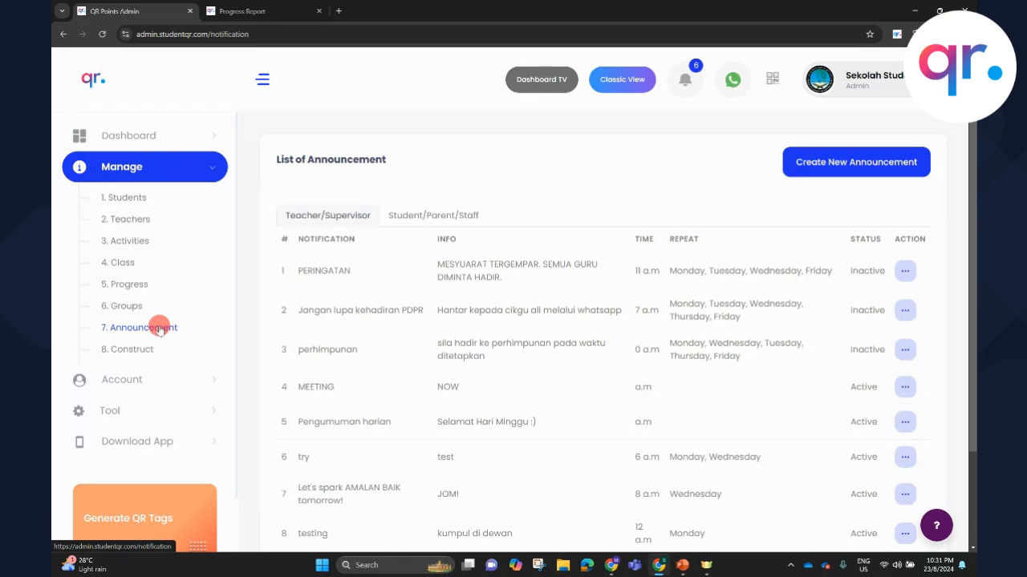
left_click(808, 161)
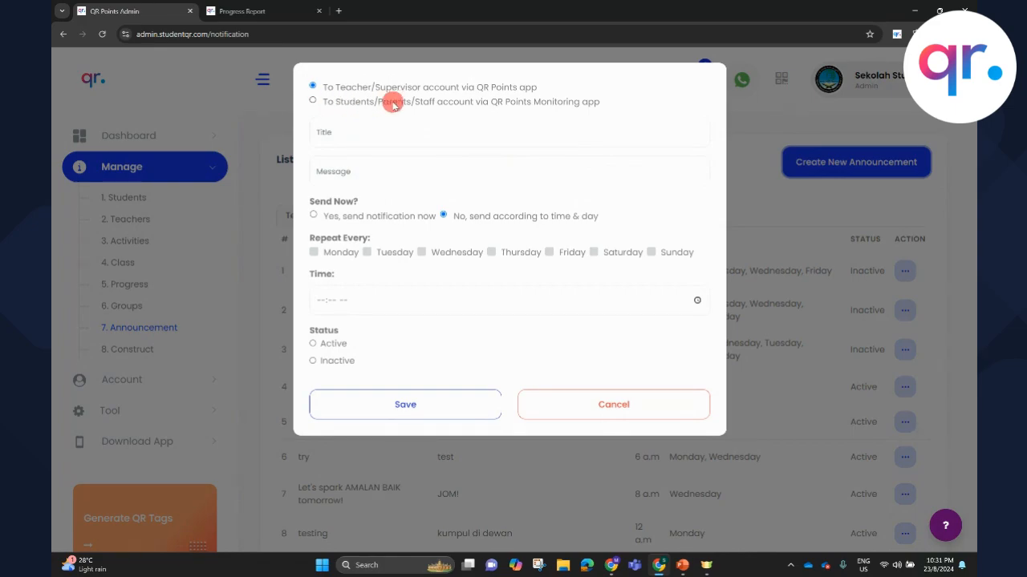
left_click(358, 129)
type("MEETING")
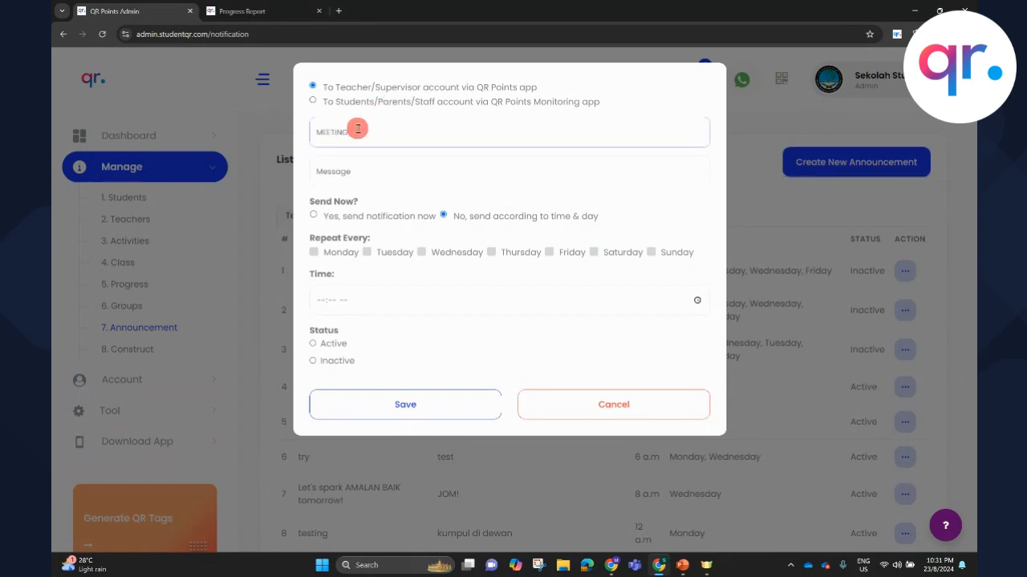
left_click(365, 171)
type("HARI NI MEETING")
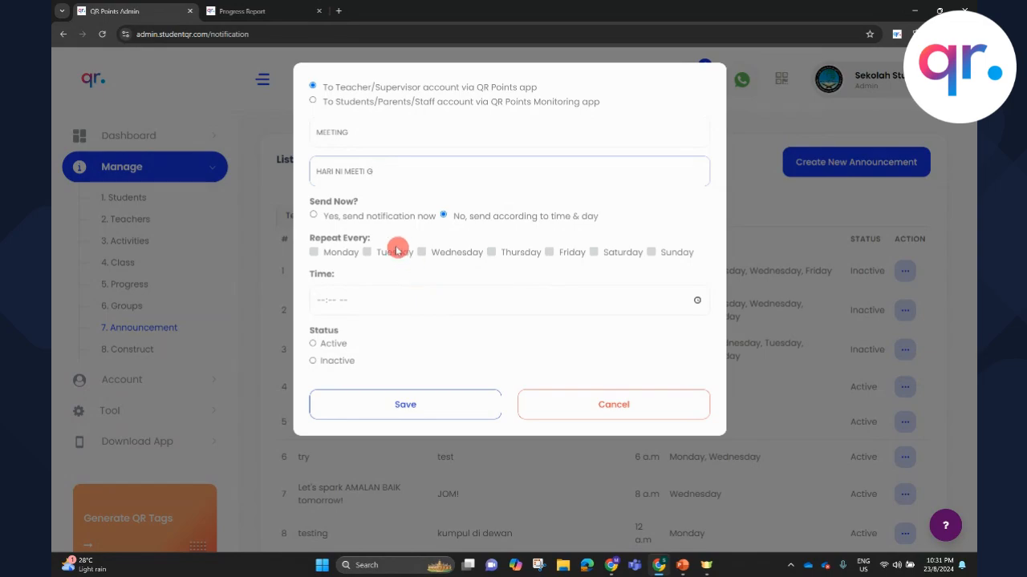
Set the announcement to send its notification now, then cancel it without saving
left_click(314, 215)
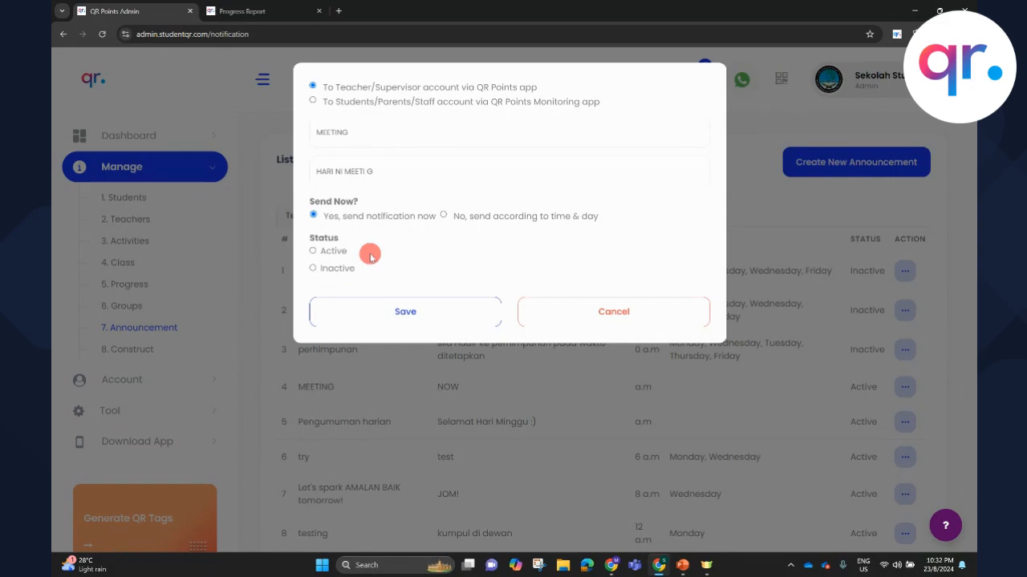
left_click(381, 319)
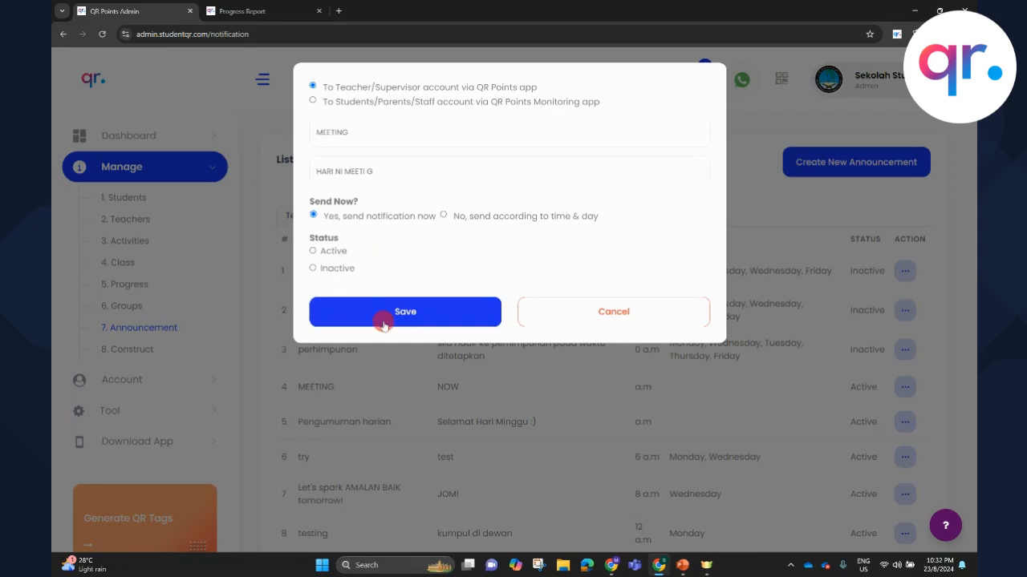
left_click(615, 325)
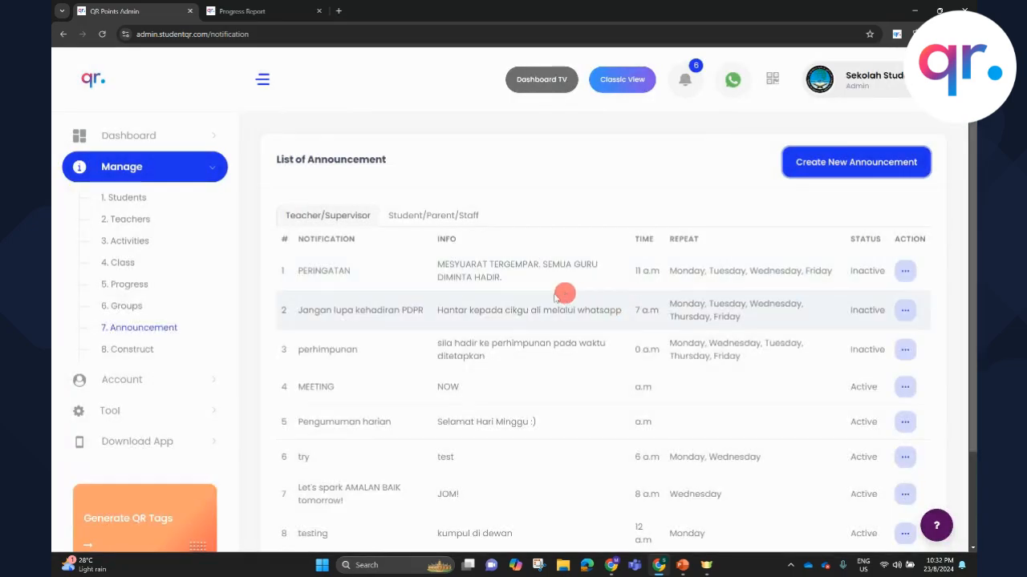
Open the construct management page and look through the existing constructs and their items
left_click(138, 349)
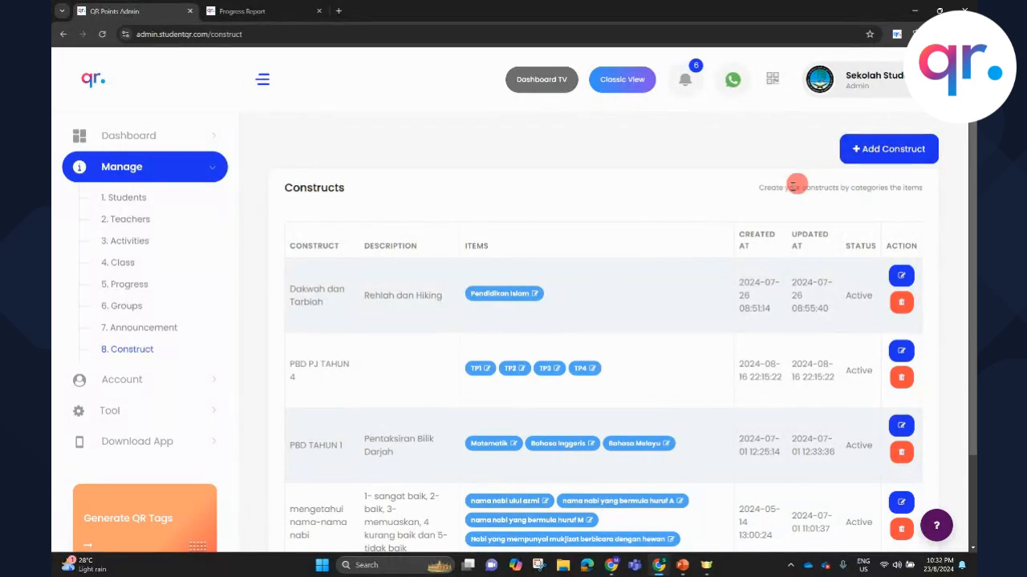
scroll(543, 333, "down", 3)
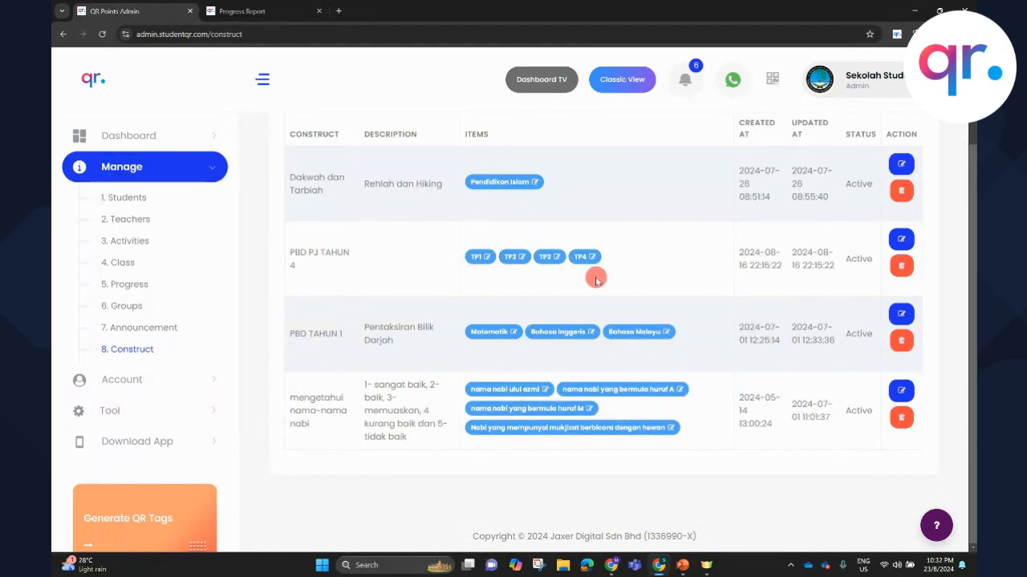
scroll(492, 403, "up", 3)
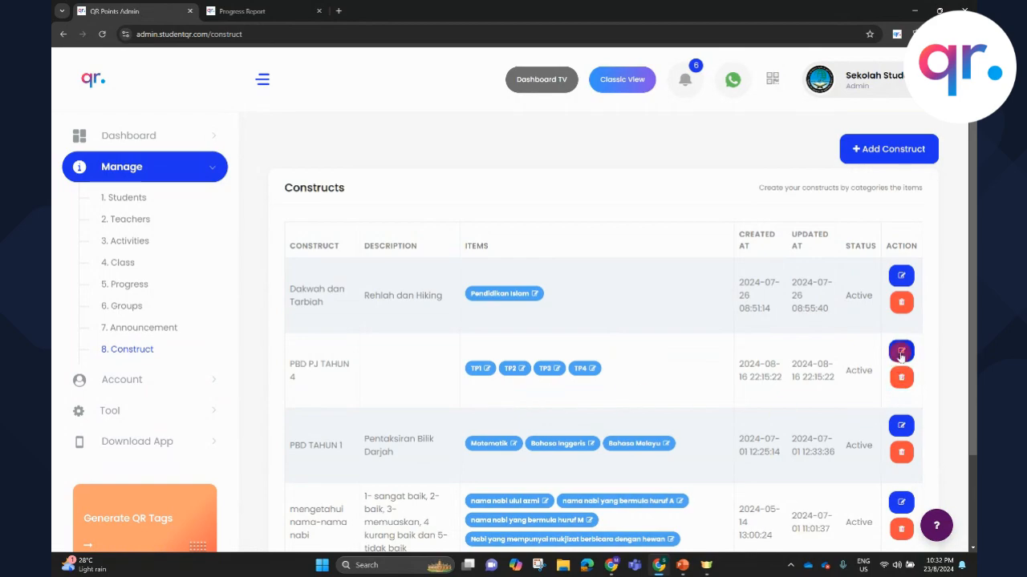
Start a new construct named PBD with an empty description
left_click(905, 156)
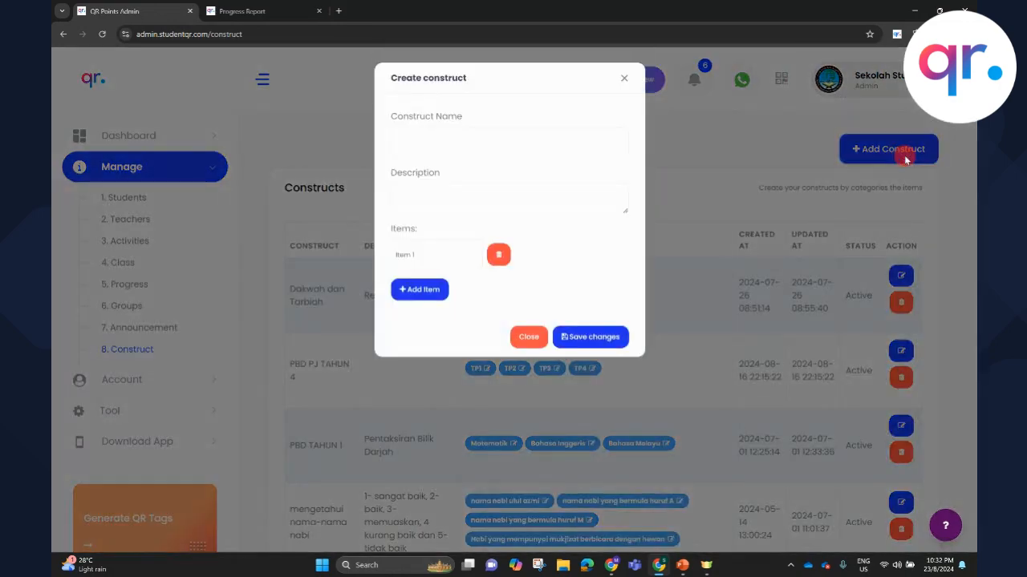
left_click(462, 141)
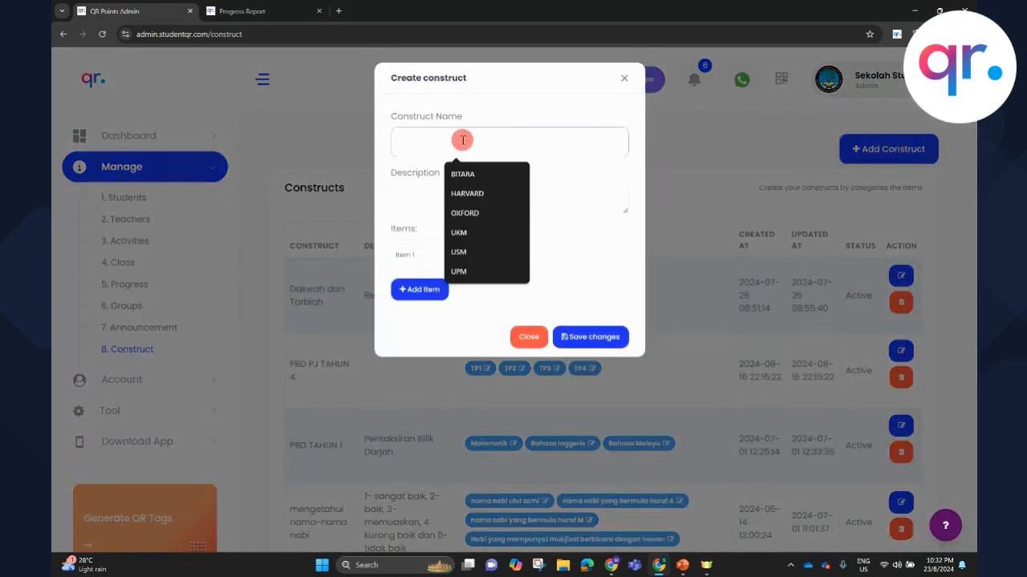
type("PBD")
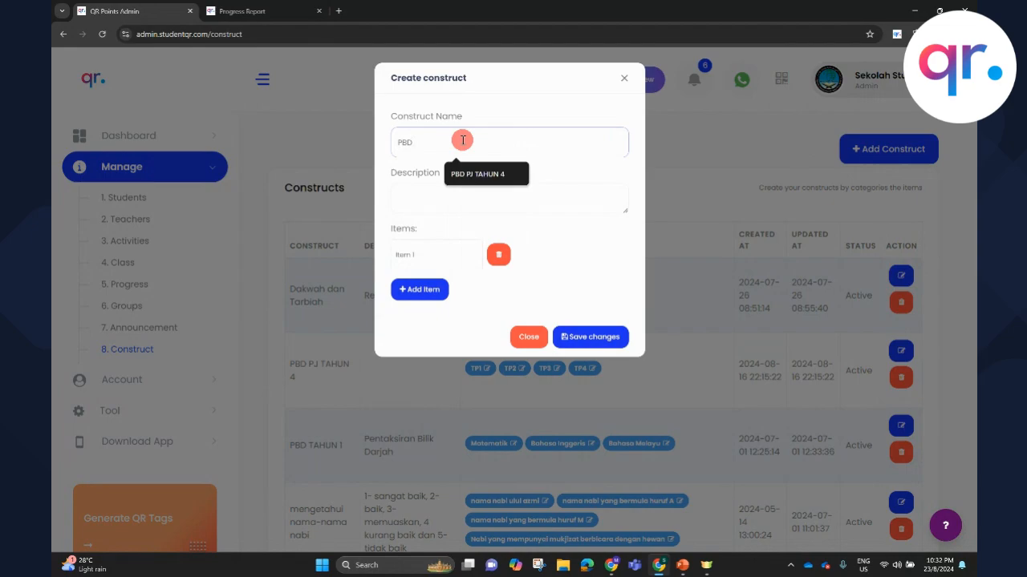
left_click(411, 189)
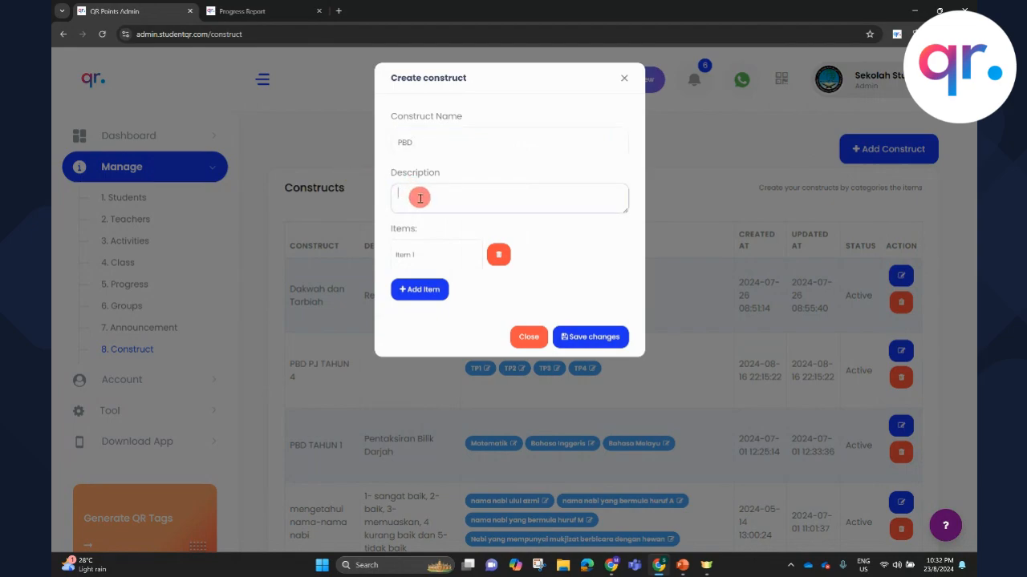
Fill in the items TP1, TP2 and TP3 for the PBD construct, then close the dialog without saving
left_click(434, 253)
left_click(434, 286)
left_click(417, 292)
key("Down")
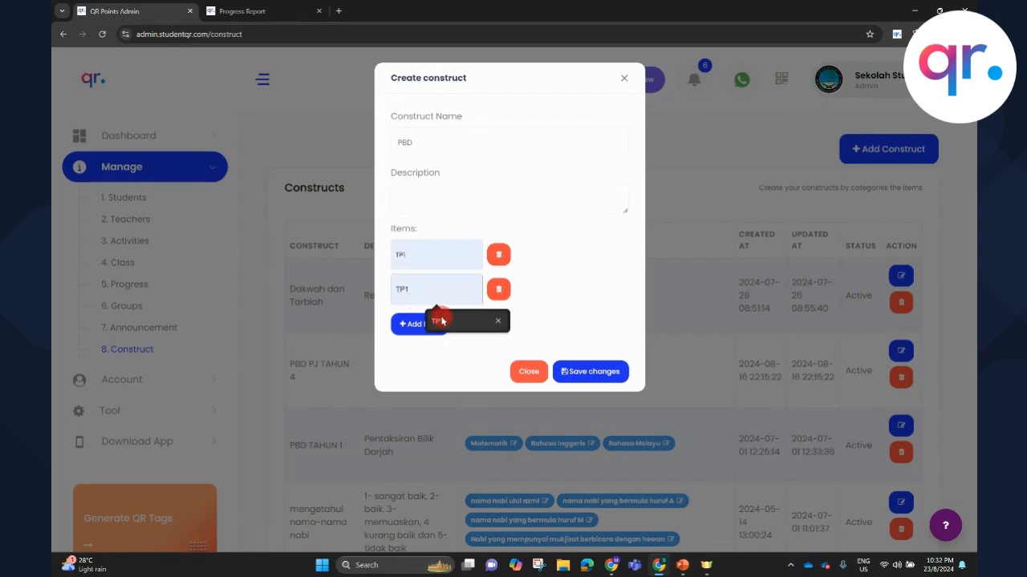
key("Return")
key("BackSpace")
type("2")
left_click(419, 324)
left_click(443, 324)
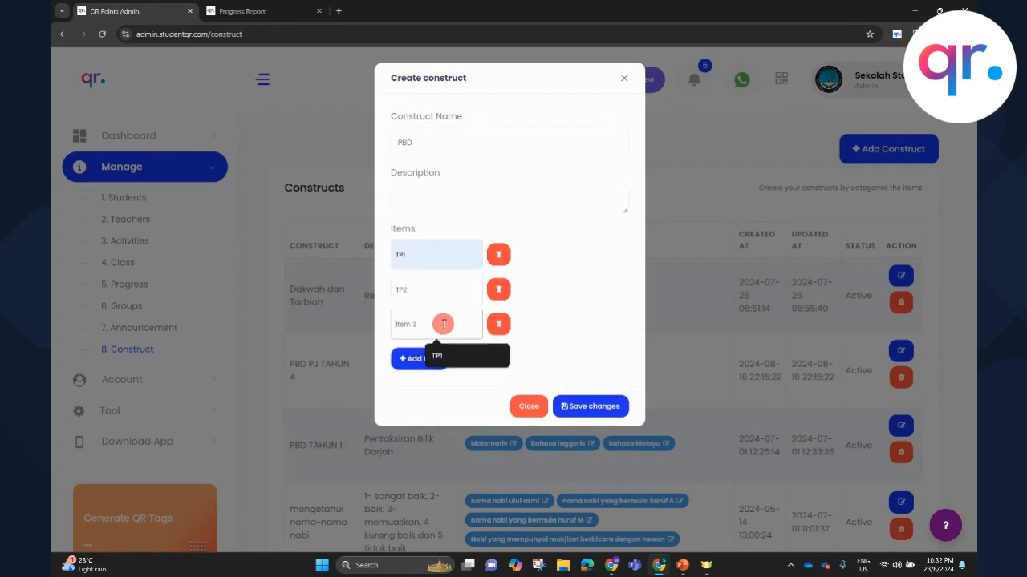
type("TP3")
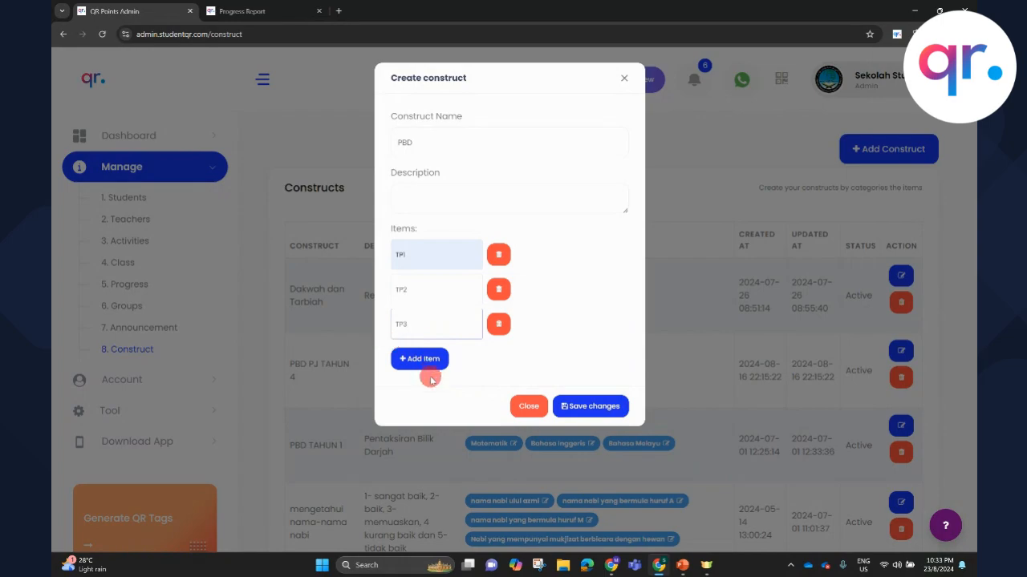
left_click(624, 77)
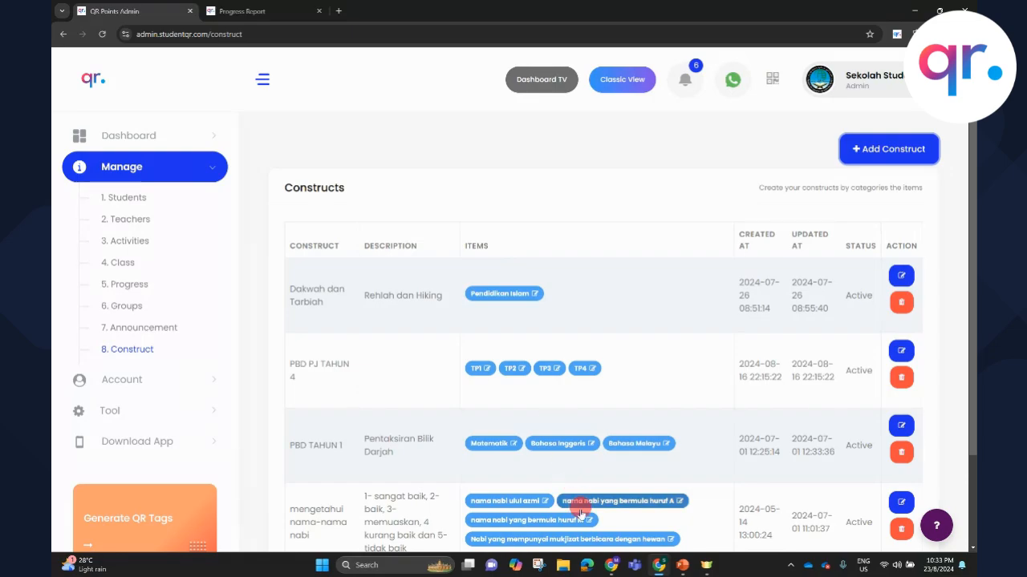
Switch to the Chrome Web Store, search for STUDENTQR and open the StudentQR SSDM Extension page
mouse_move(612, 568)
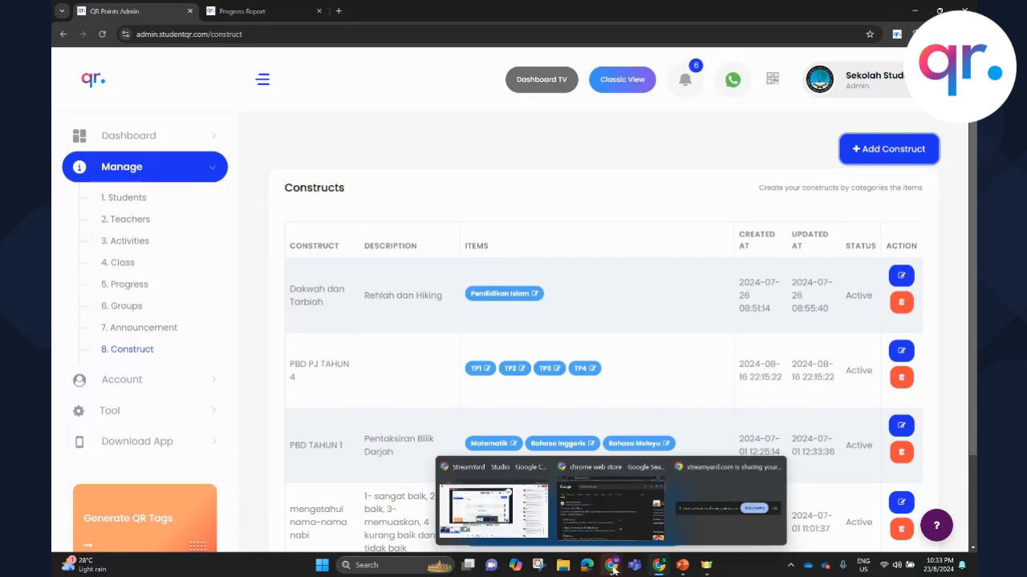
left_click(621, 510)
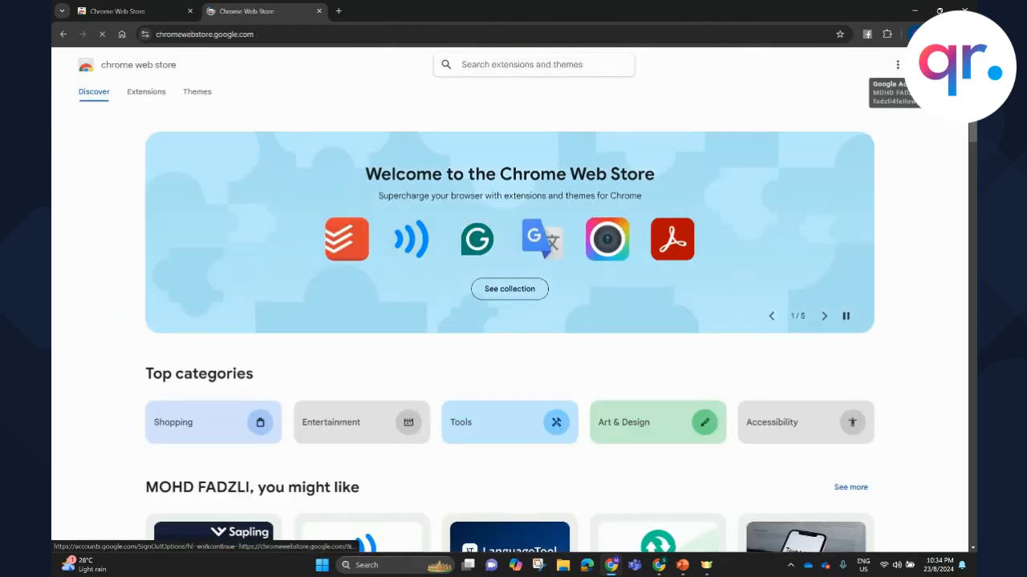
left_click(581, 68)
type("STUDE")
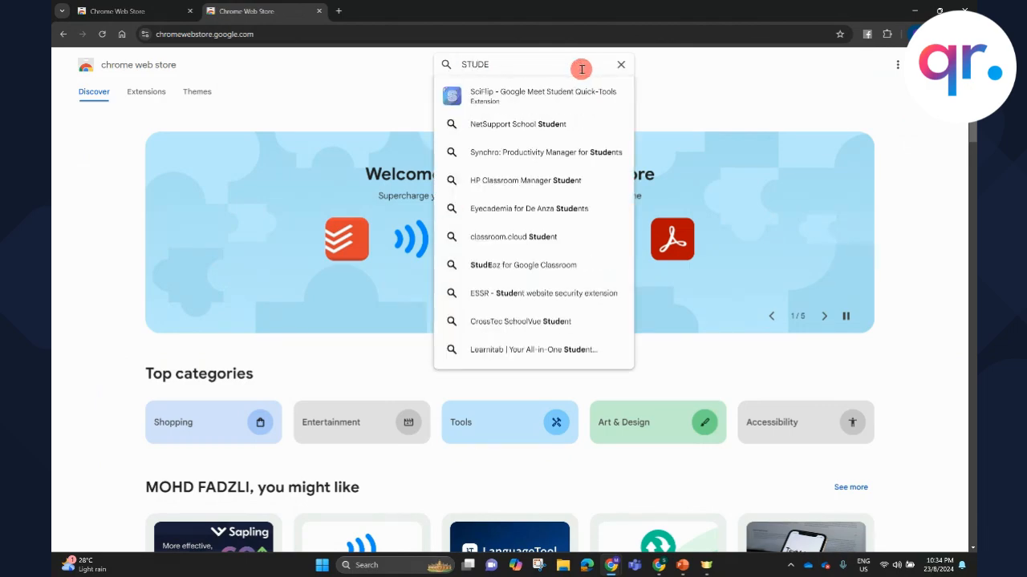
type("NTQR")
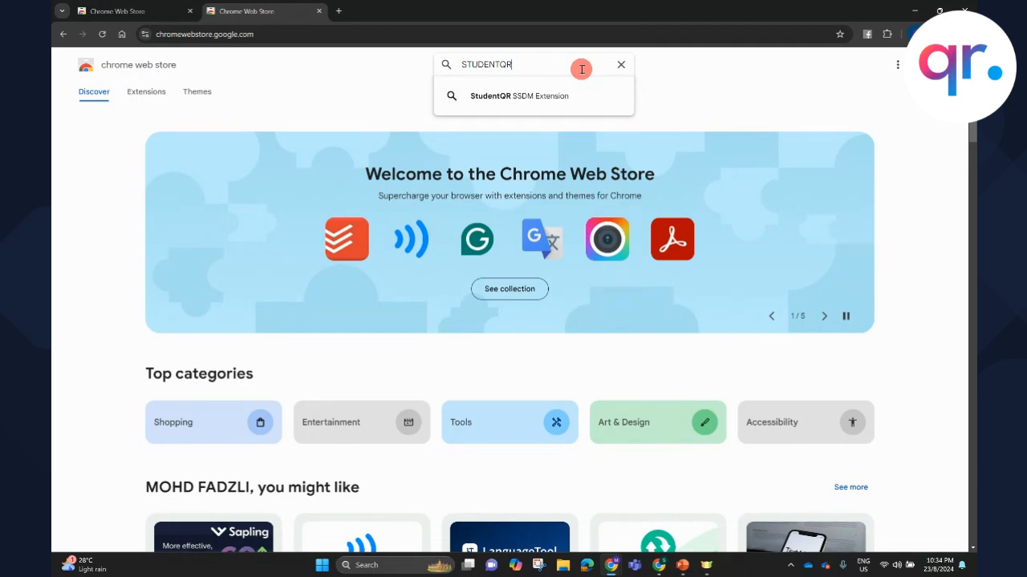
left_click(568, 94)
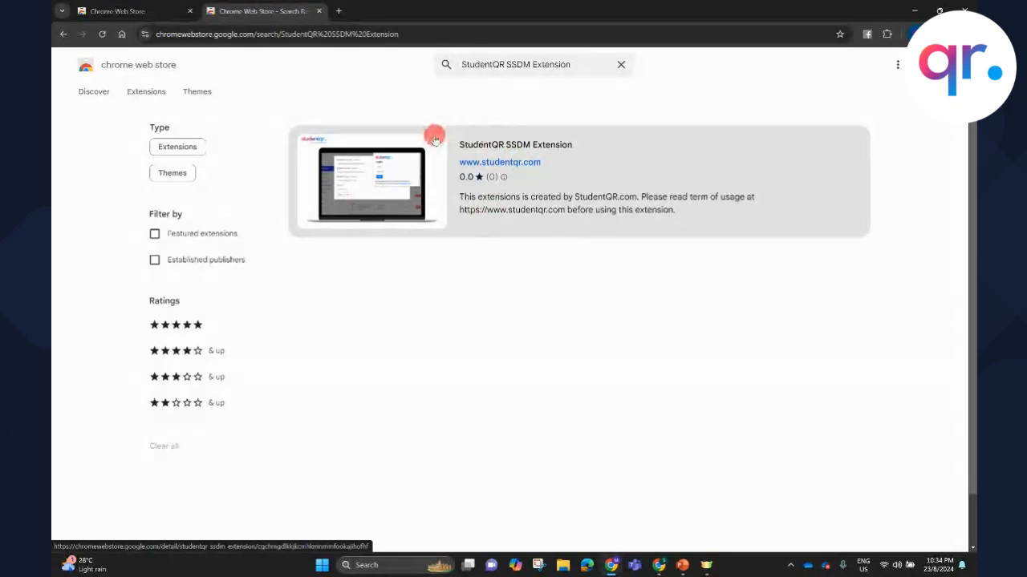
left_click(392, 173)
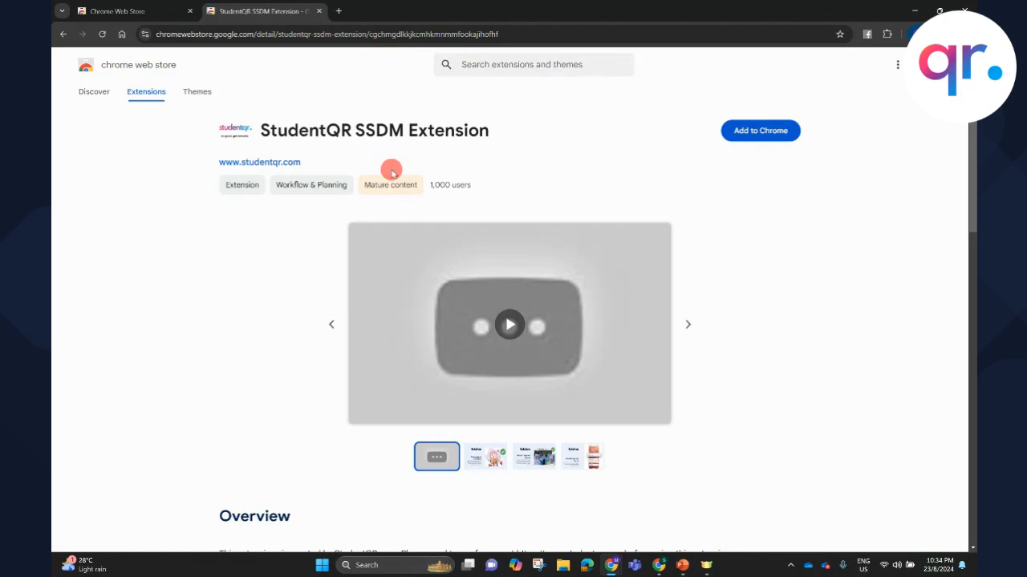
Add the StudentQR SSDM Extension to Chrome, approve its permissions and dismiss the installation notice
left_click(783, 135)
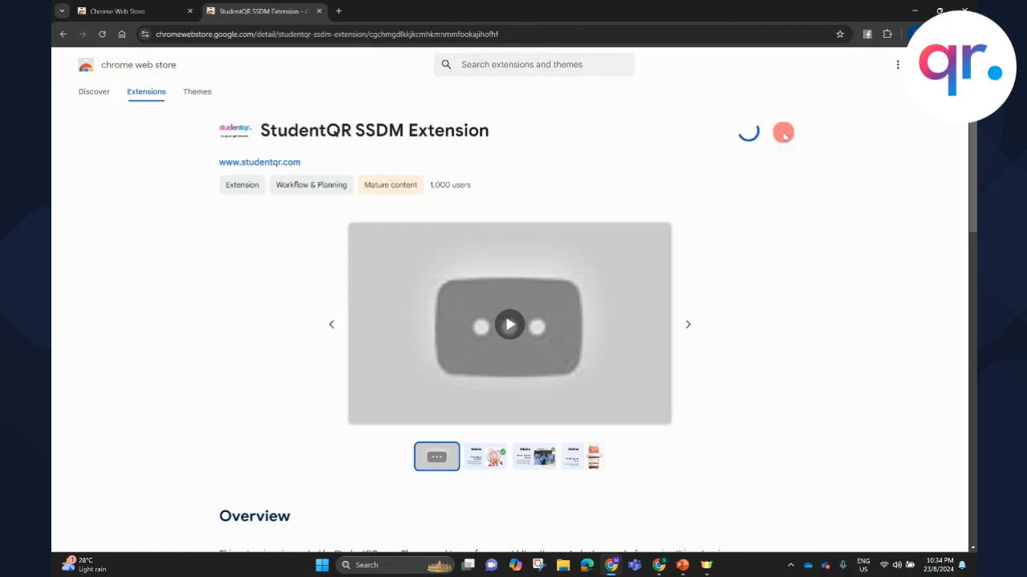
left_click(574, 112)
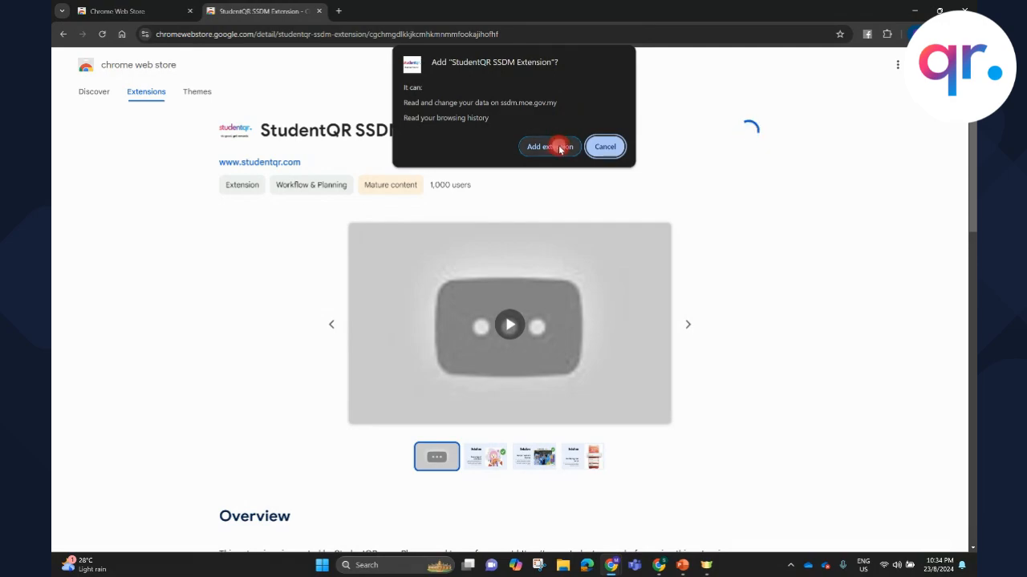
left_click(545, 146)
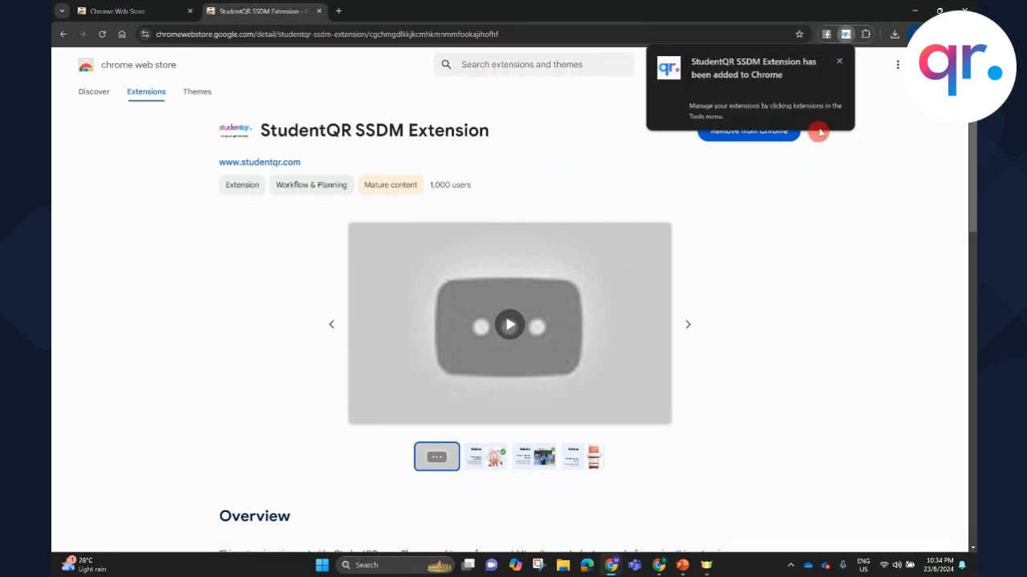
left_click(838, 61)
Pin the StudentQR SSDM Extension to the browser toolbar and open its login form
left_click(868, 37)
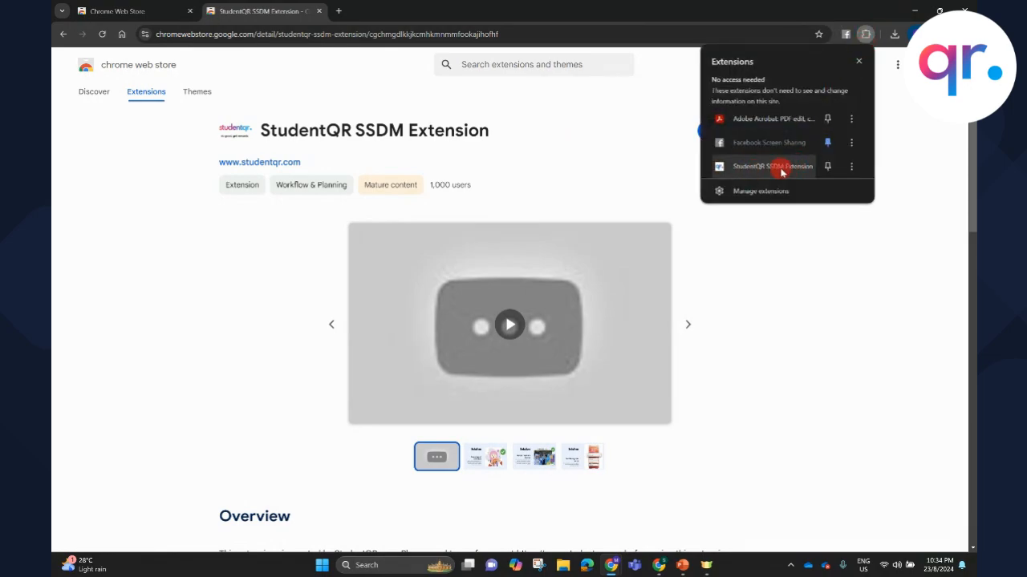
left_click(827, 170)
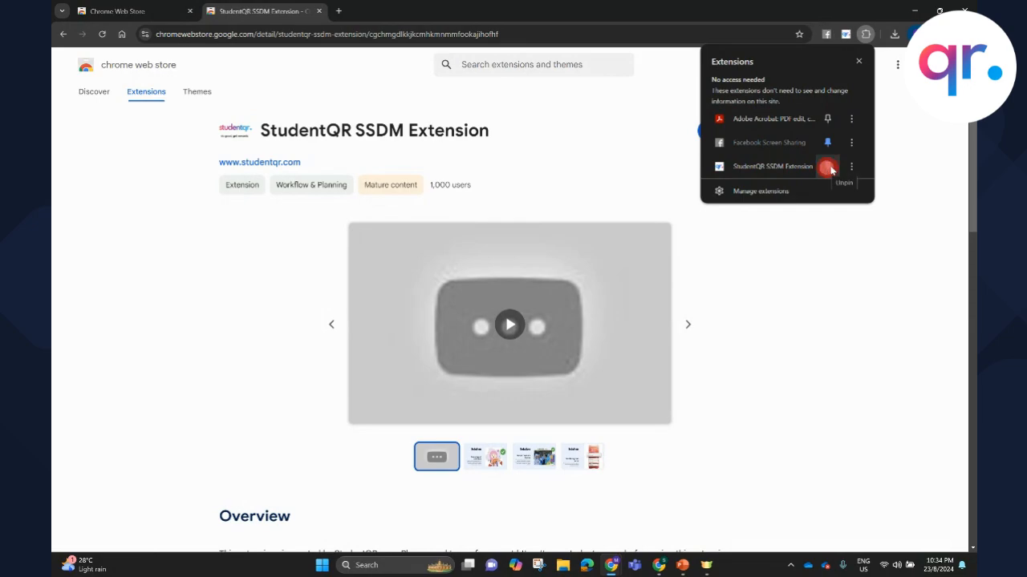
left_click(846, 36)
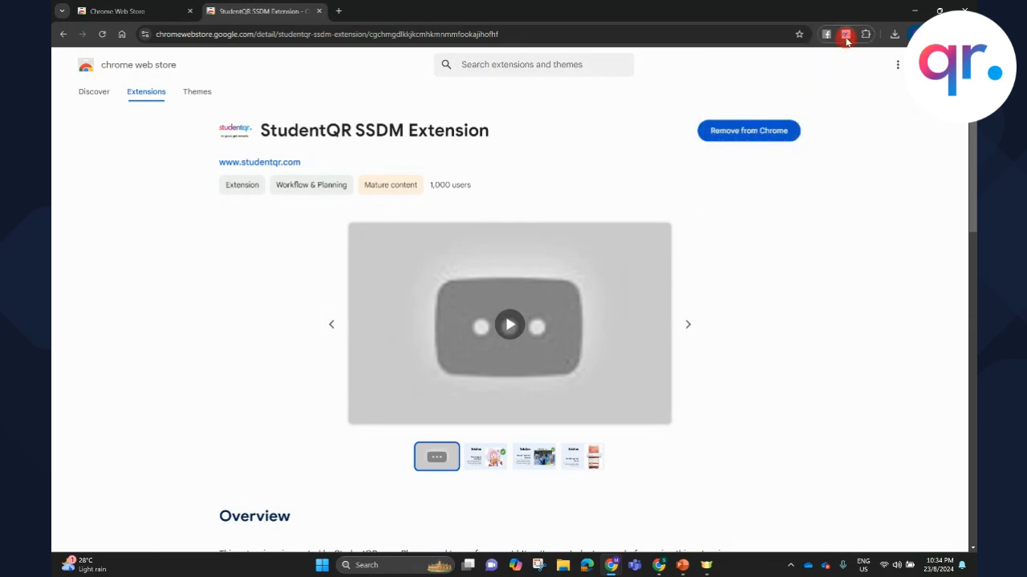
left_click(845, 37)
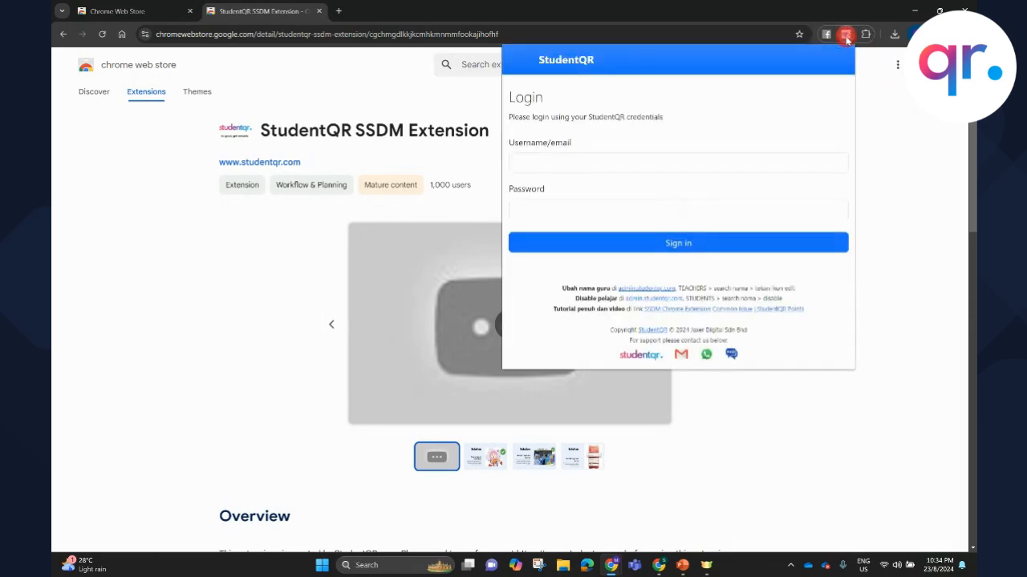
left_click(577, 162)
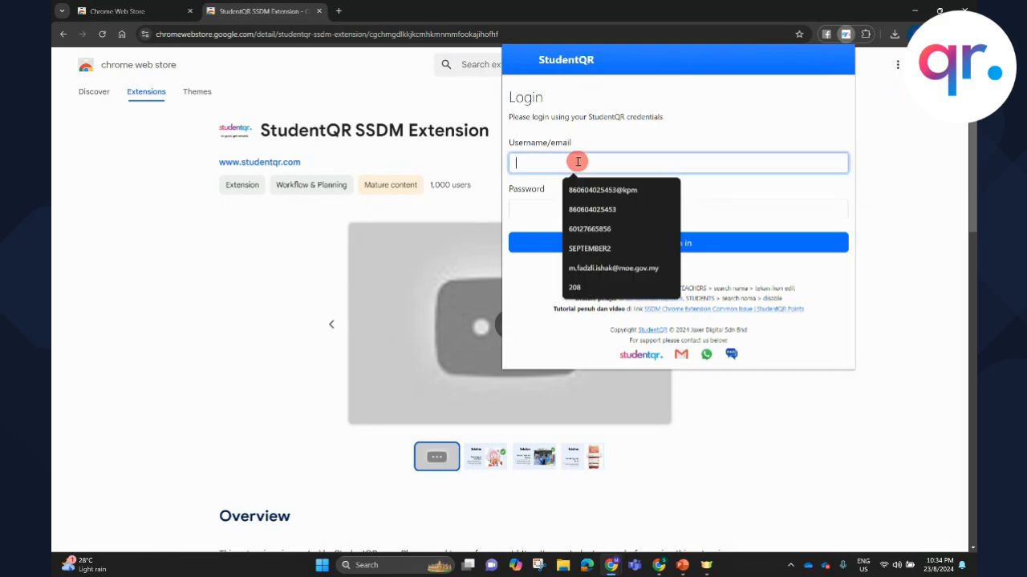
left_click(651, 138)
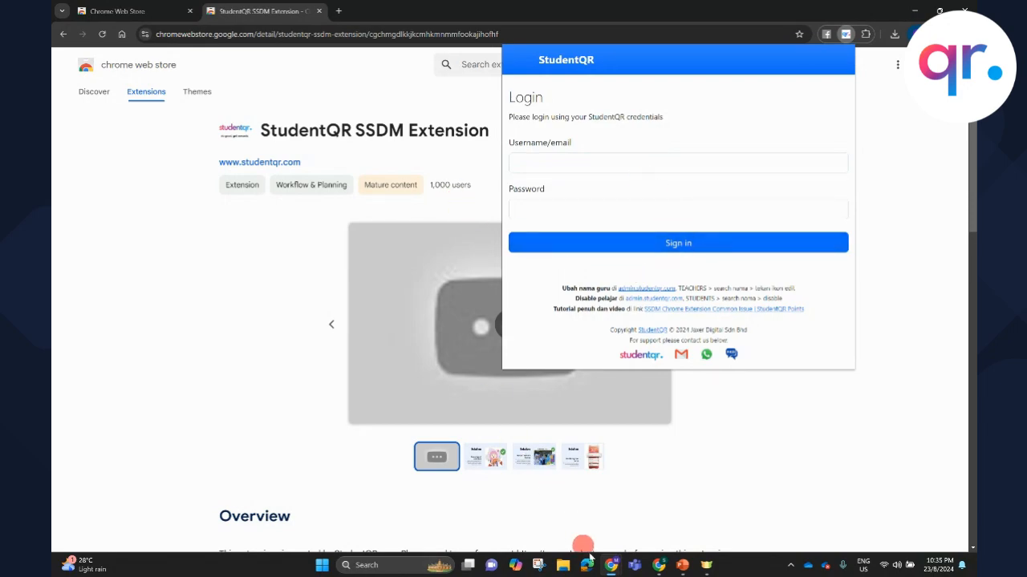
Switch to the browser window with the StudentQR admin site, open the signed-in SSDM extension and look through its queued records
left_click(658, 565)
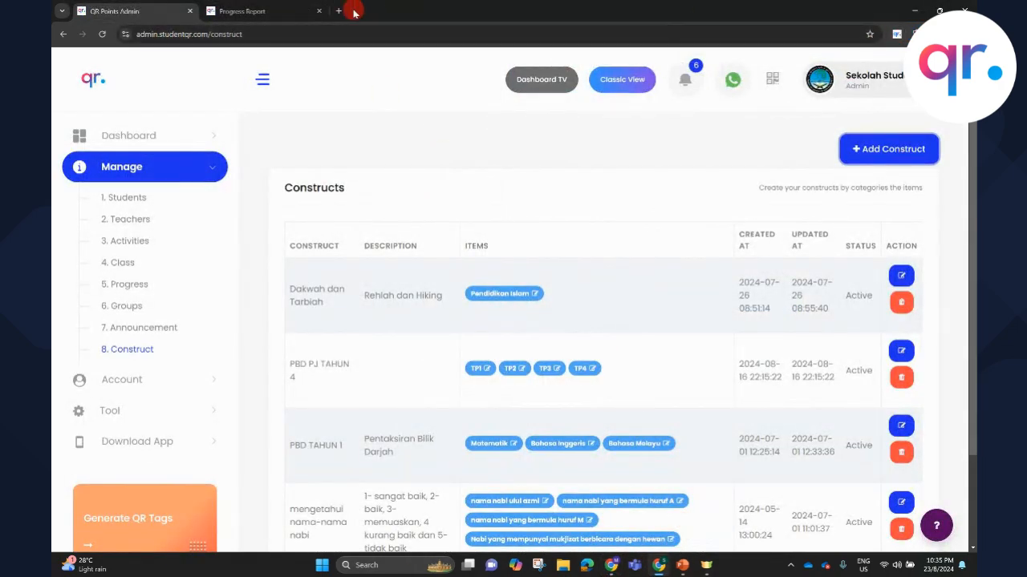
left_click(898, 36)
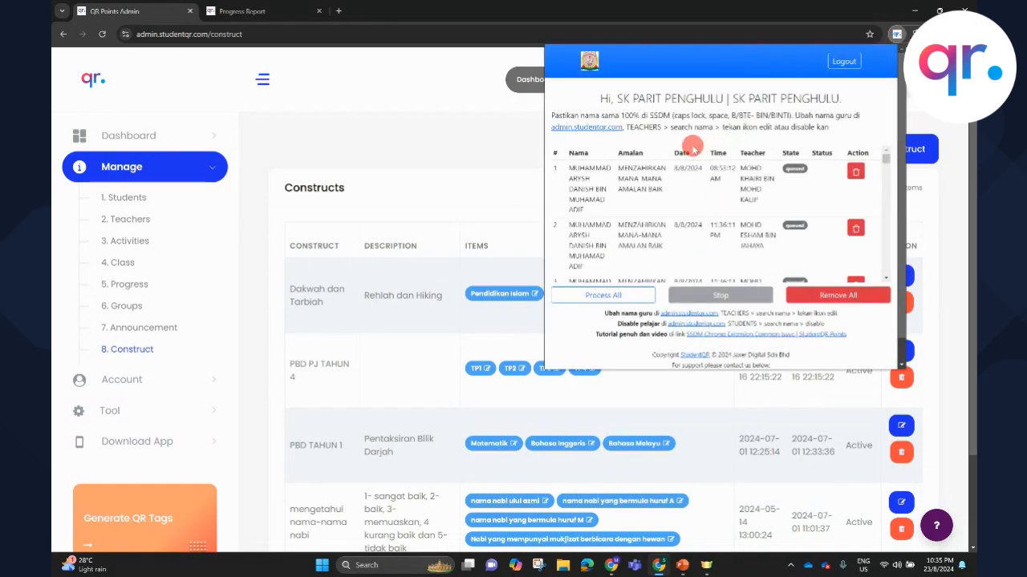
scroll(684, 194, "down", 3)
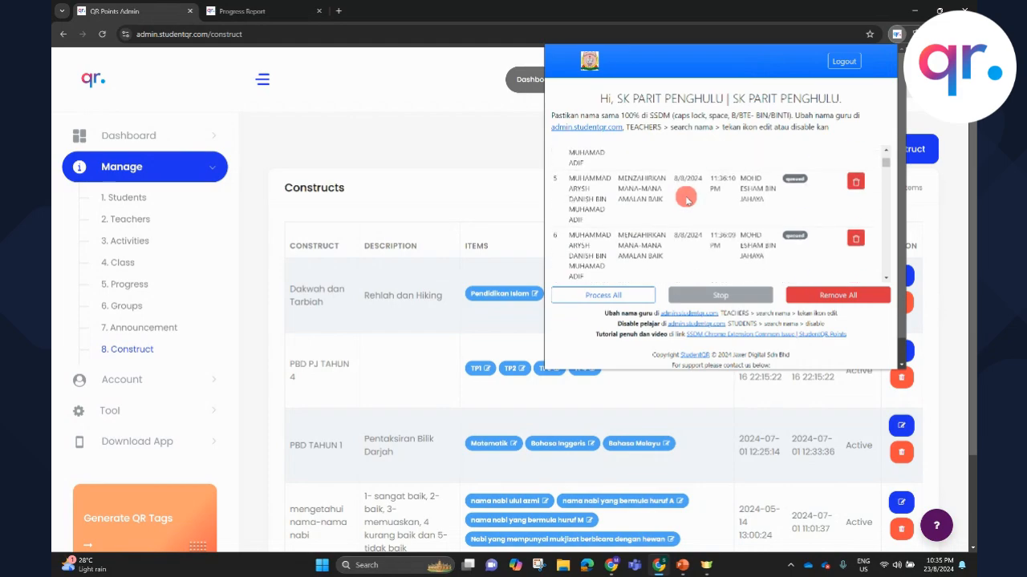
scroll(685, 195, "down", 10)
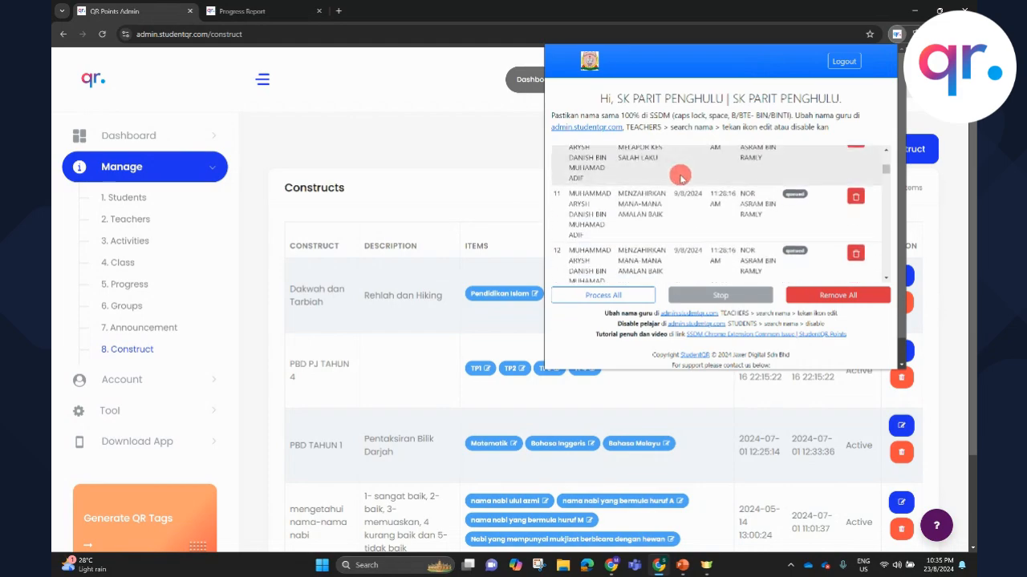
scroll(681, 178, "up", 13)
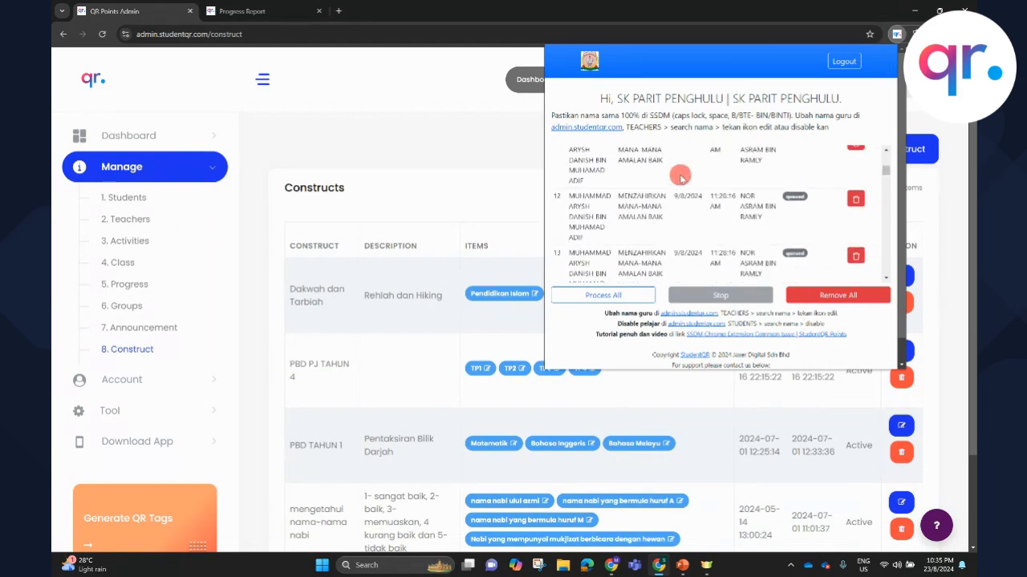
Search Google for ssdm in a new tab, open the ssdm.moe.gov.my site and fill in the saved user ID and password
left_click(338, 11)
left_click(346, 35)
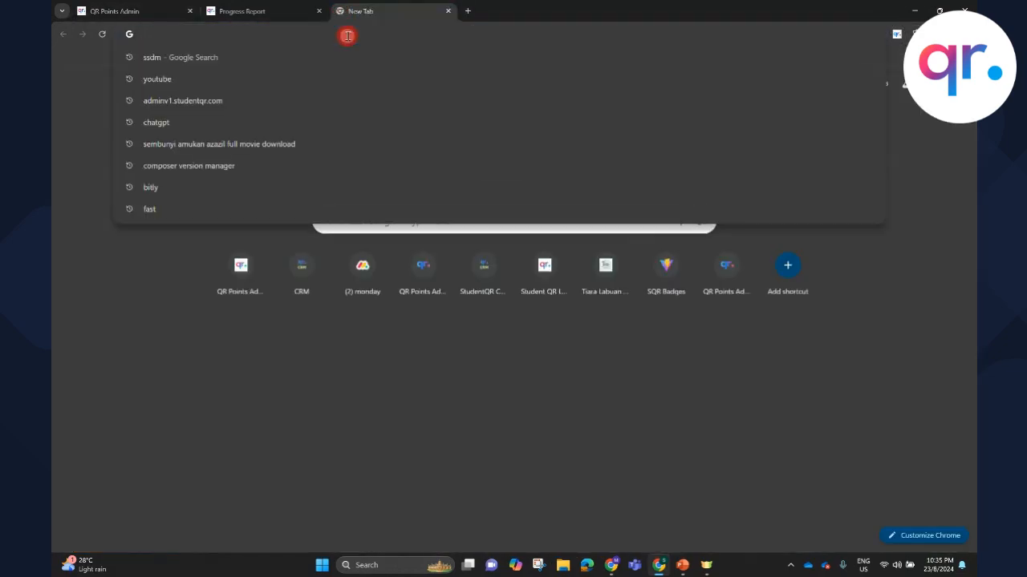
left_click(284, 60)
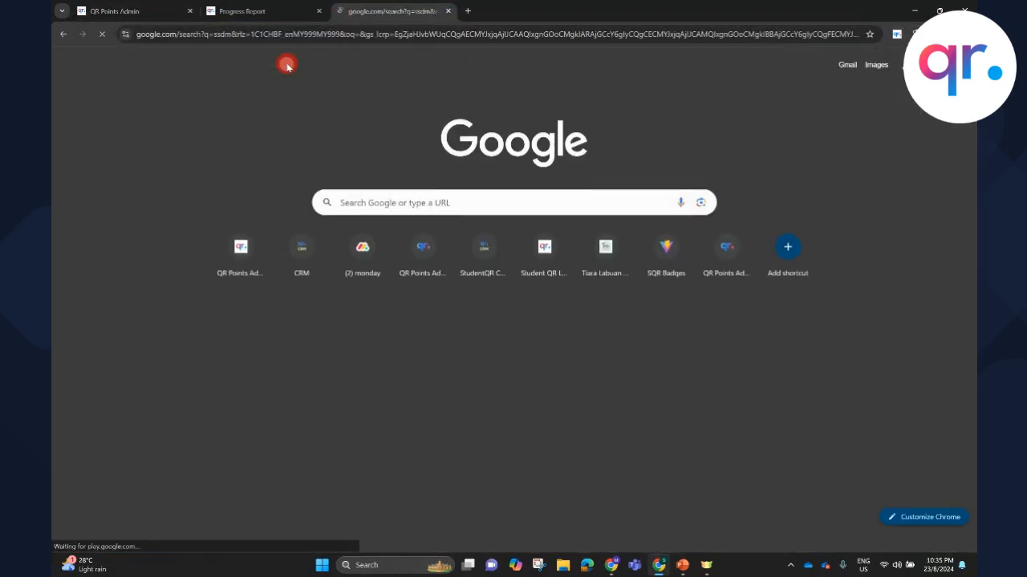
left_click(279, 173)
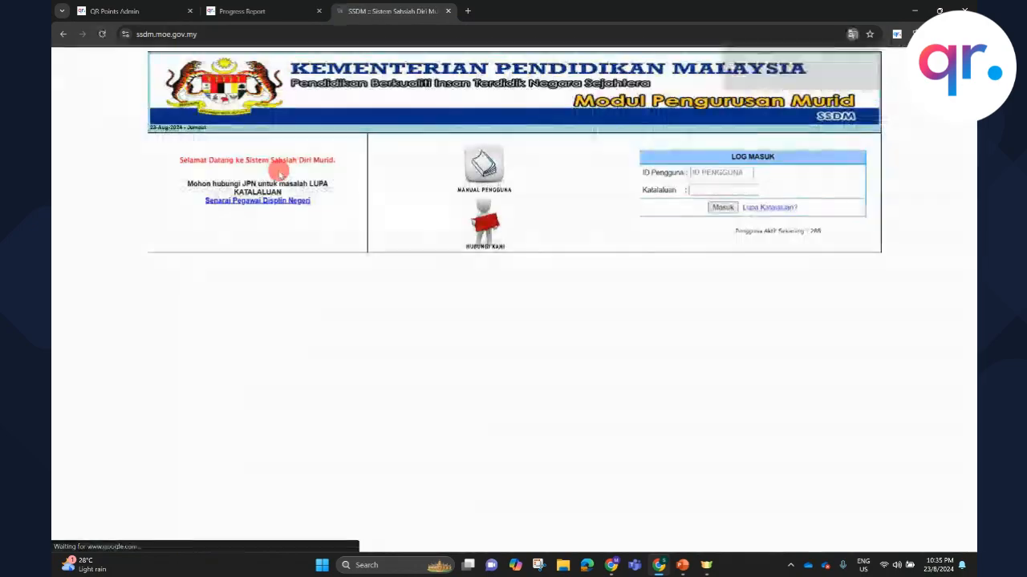
left_click(733, 175)
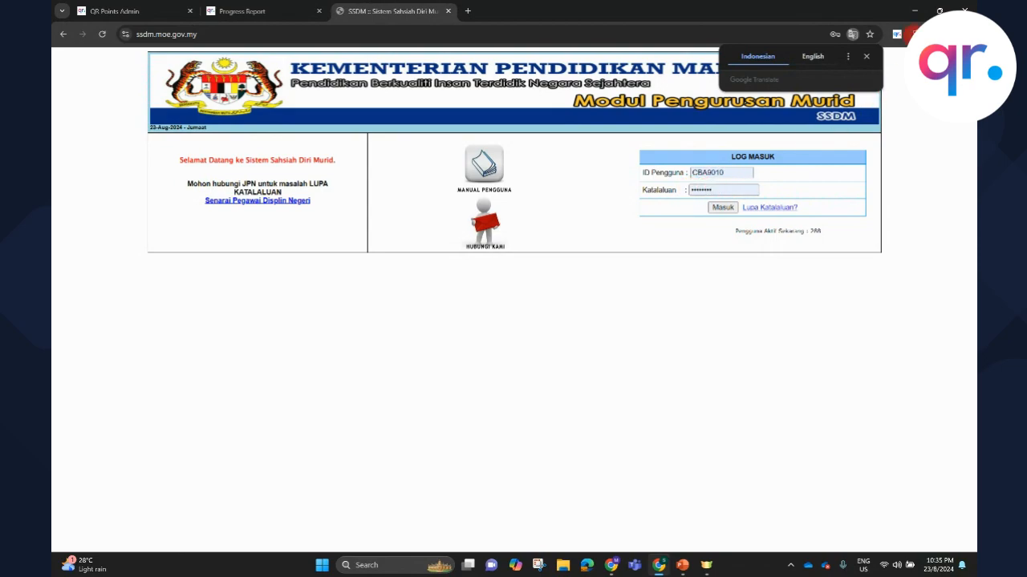
Open the StudentQR extension over the SSDM login page and start processing all queued records
left_click(899, 36)
left_click(899, 36)
left_click(899, 35)
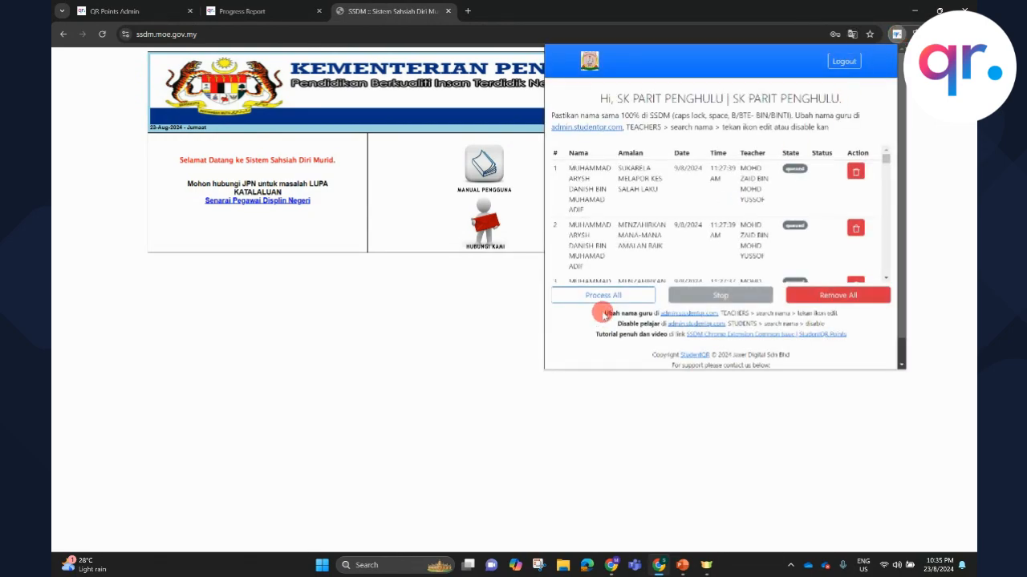
left_click(493, 284)
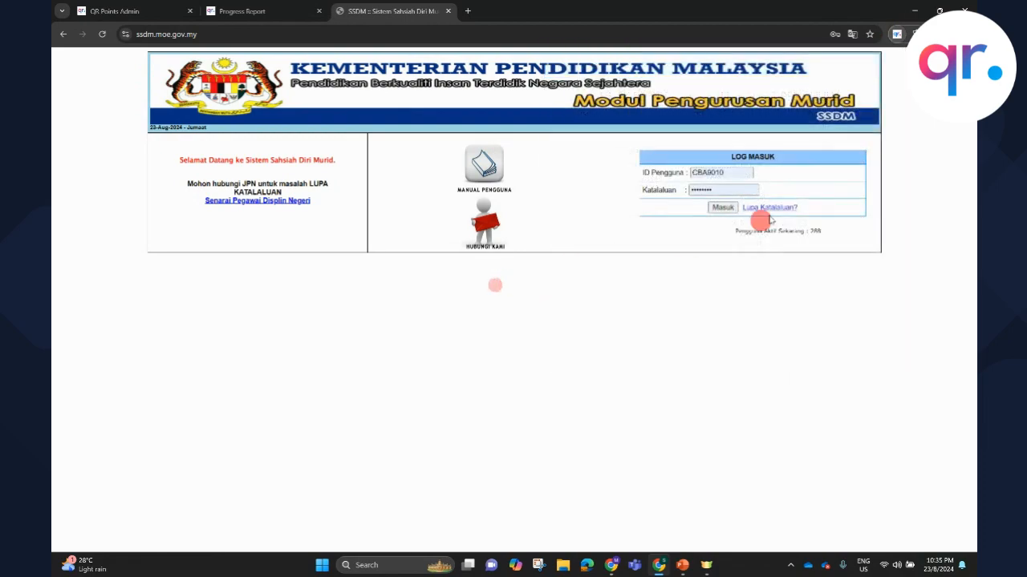
left_click(900, 35)
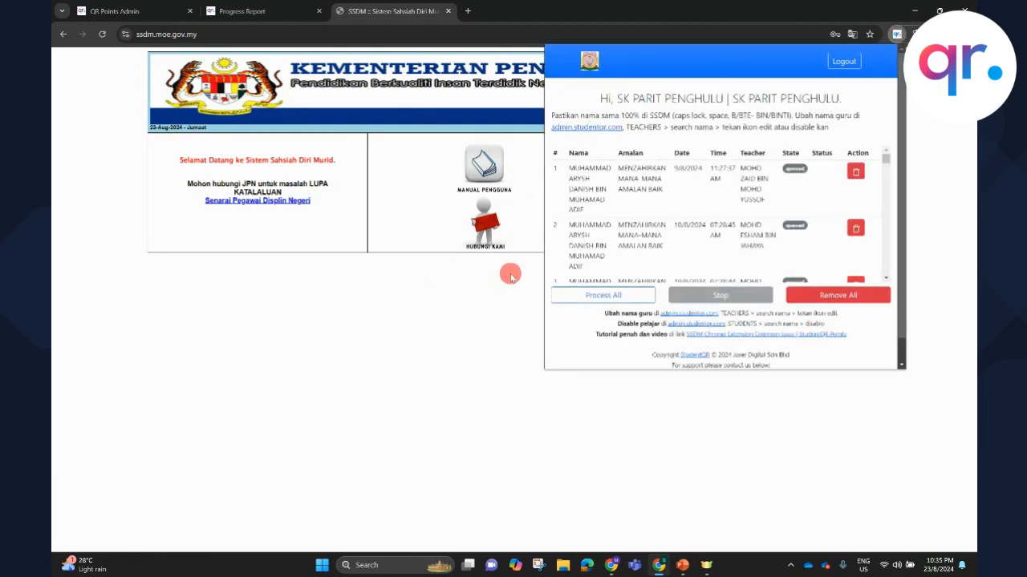
left_click(595, 296)
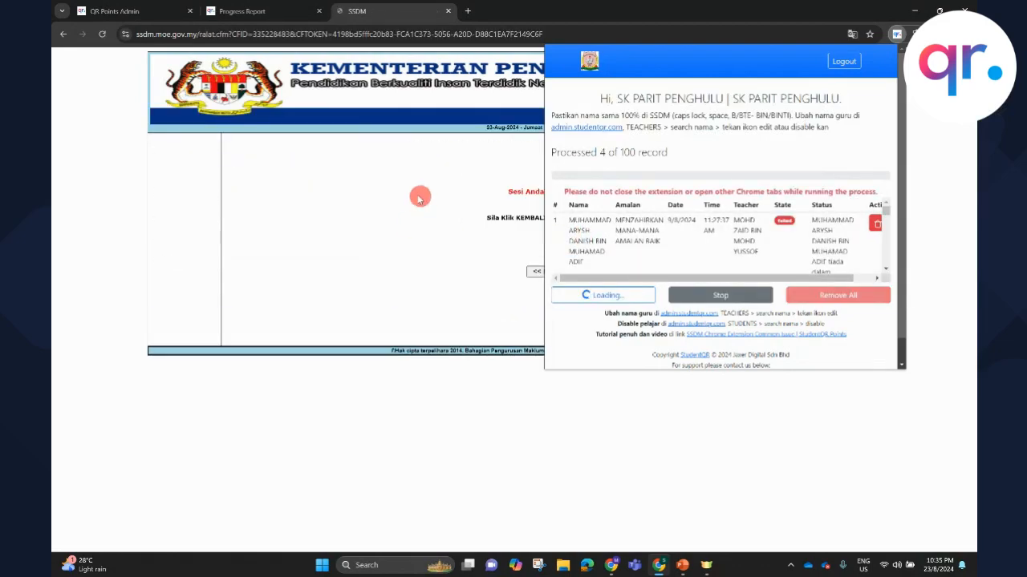
Check the statuses of the processed records, stop the processing and log out of the extension
scroll(705, 224, "down", 4)
scroll(722, 245, "up", 3)
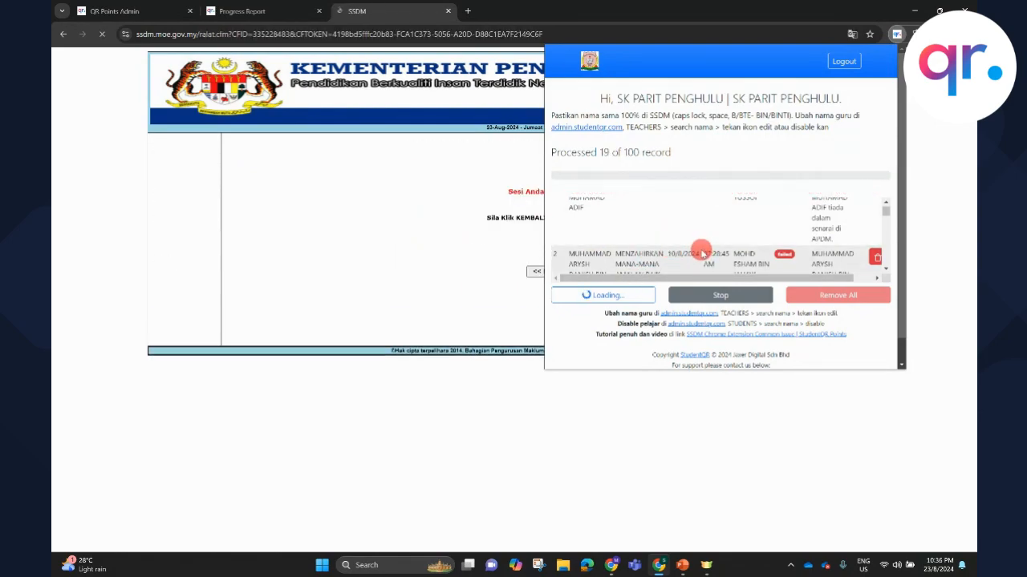
left_click(700, 298)
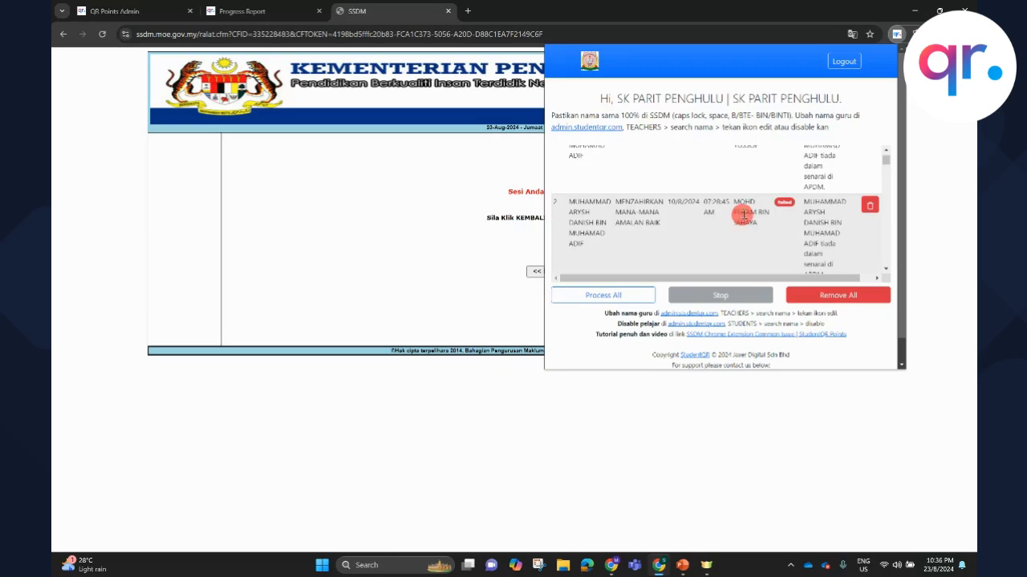
left_click(848, 64)
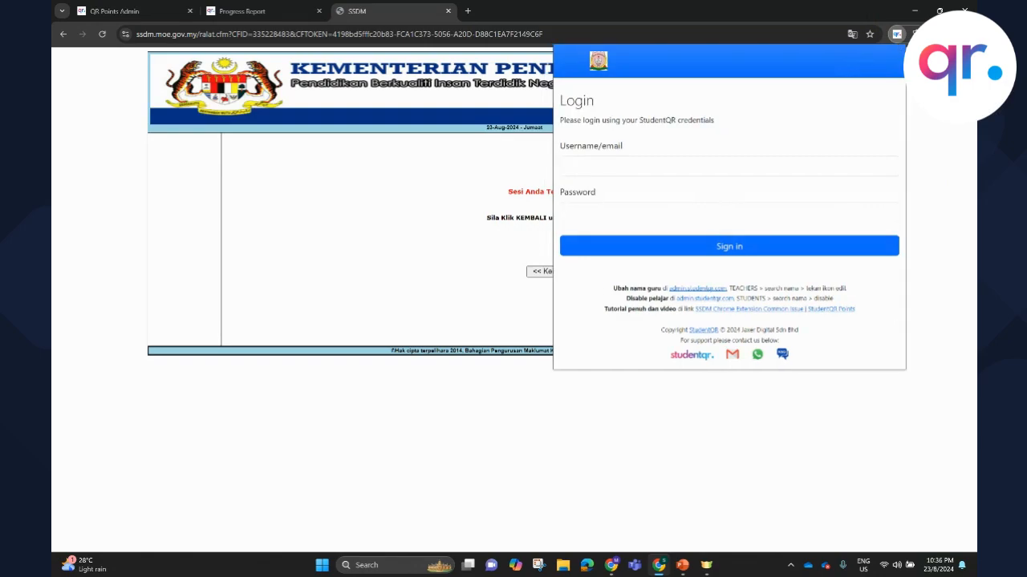